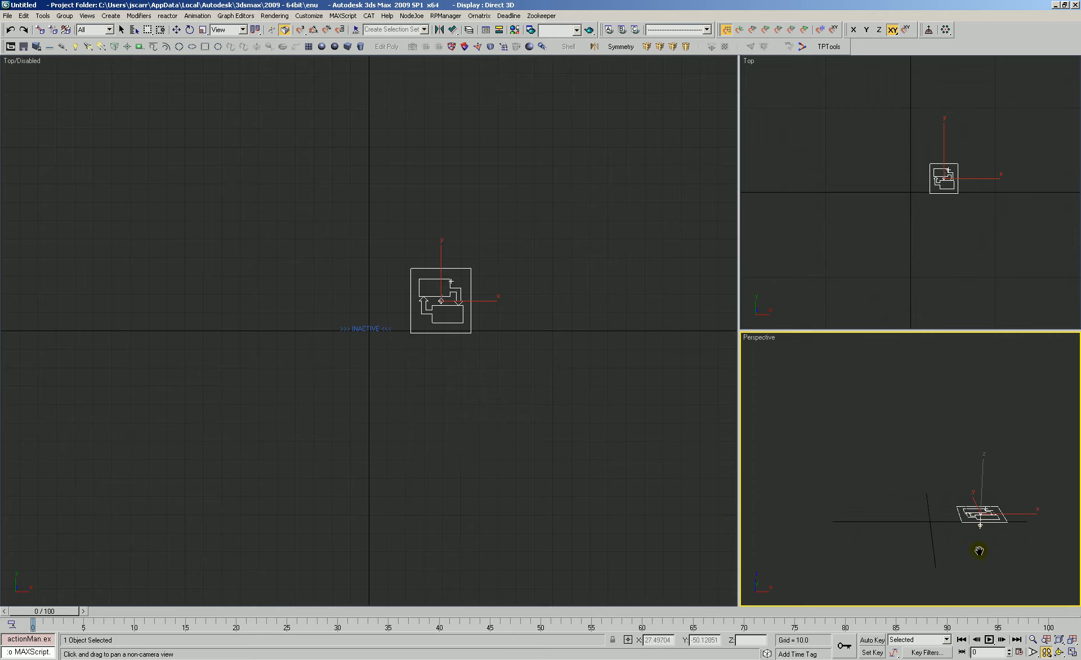
Step: Create a Thinking Particles system with TP Tools and open its editor window
click(828, 46)
click(587, 96)
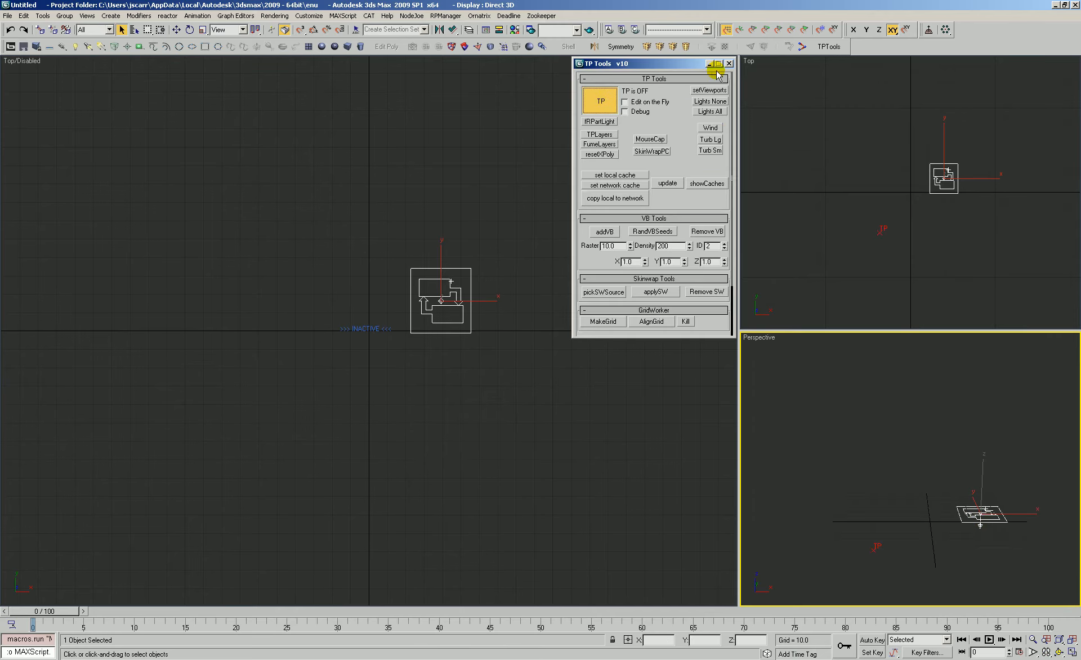
click(728, 64)
drag(322, 403, 231, 490)
click(313, 368)
key(6)
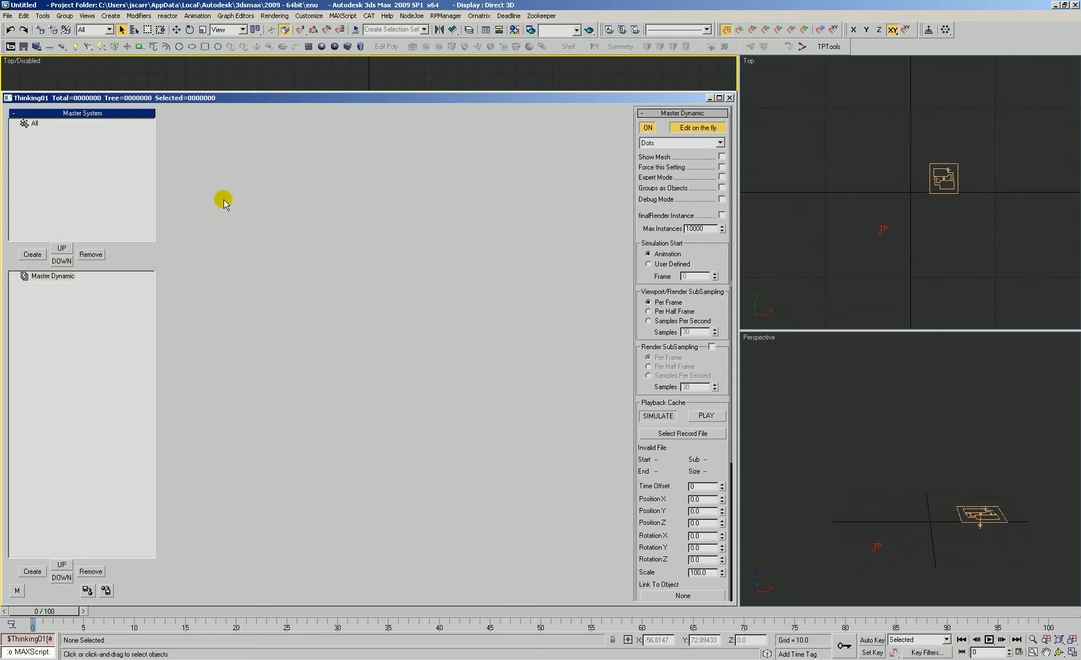
Step: Open Particle View and shift the Event 01 box slightly closer beneath PF Source 01
key(F11)
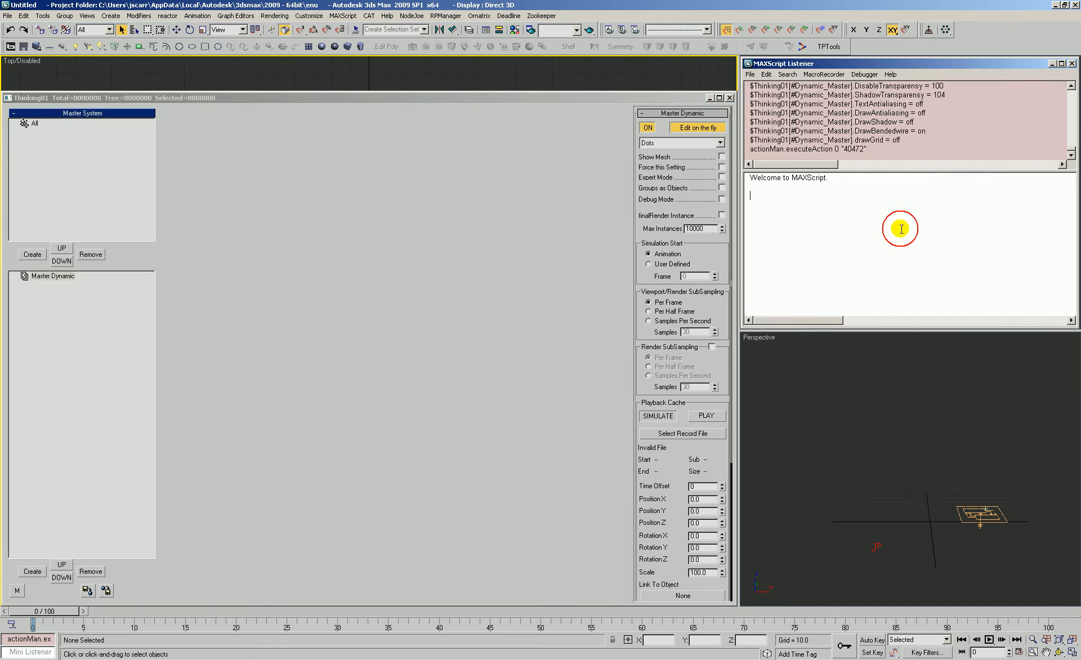
key(F11)
key(6)
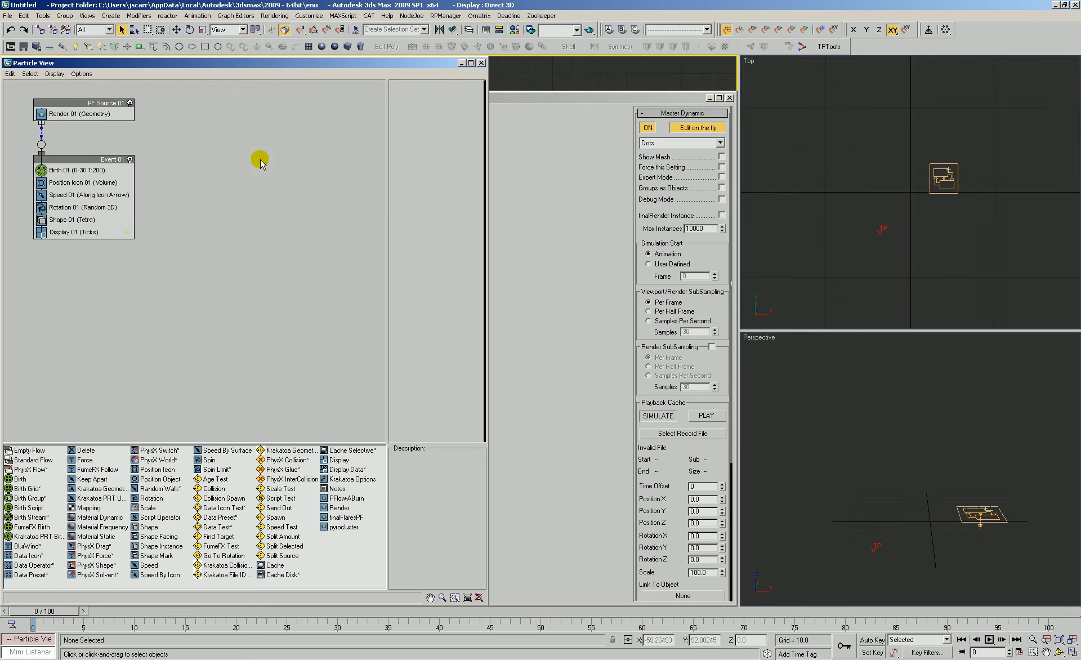
drag(175, 92, 60, 108)
drag(61, 165, 62, 160)
Step: Examine the default settings of Event 01's Birth, Position Icon, Speed, Rotation, Shape and Display operators
click(63, 165)
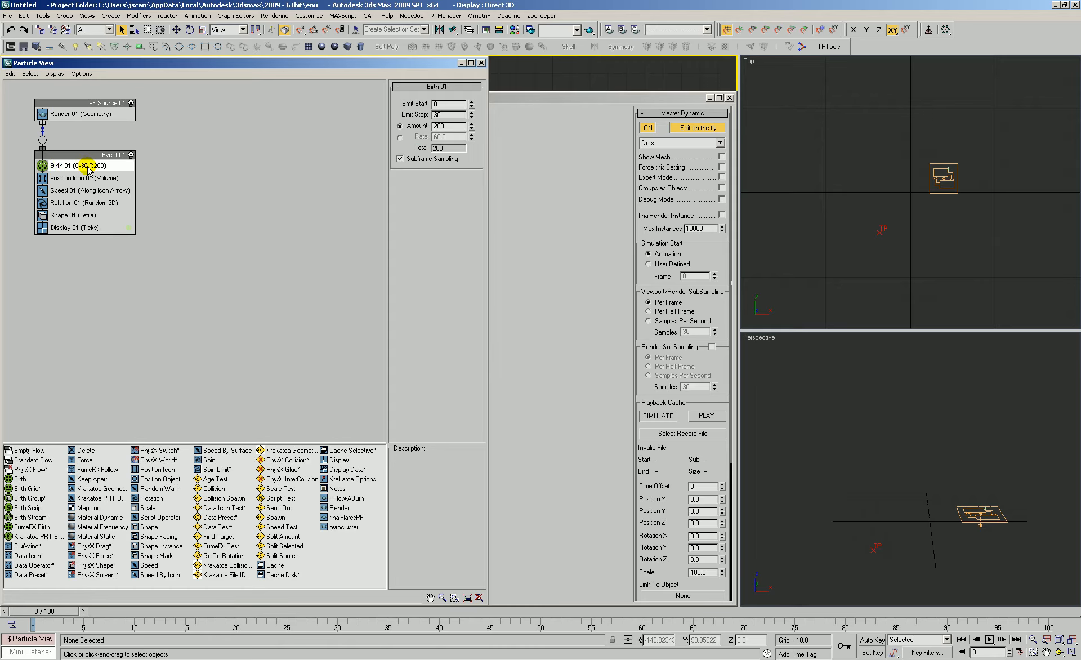
click(437, 115)
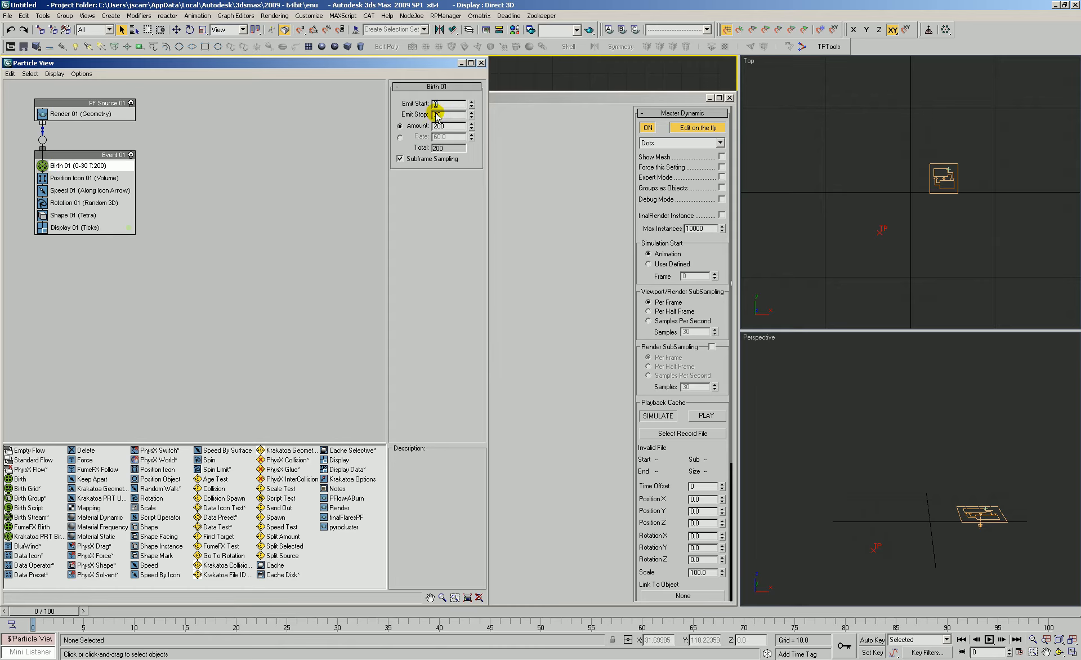
text(80)
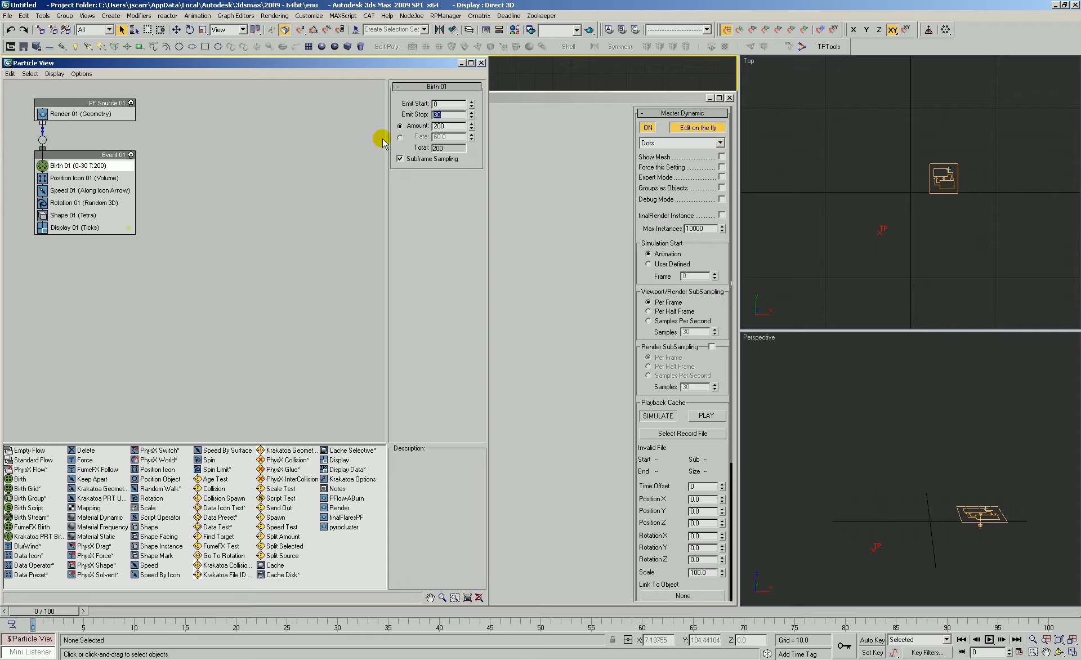
click(438, 127)
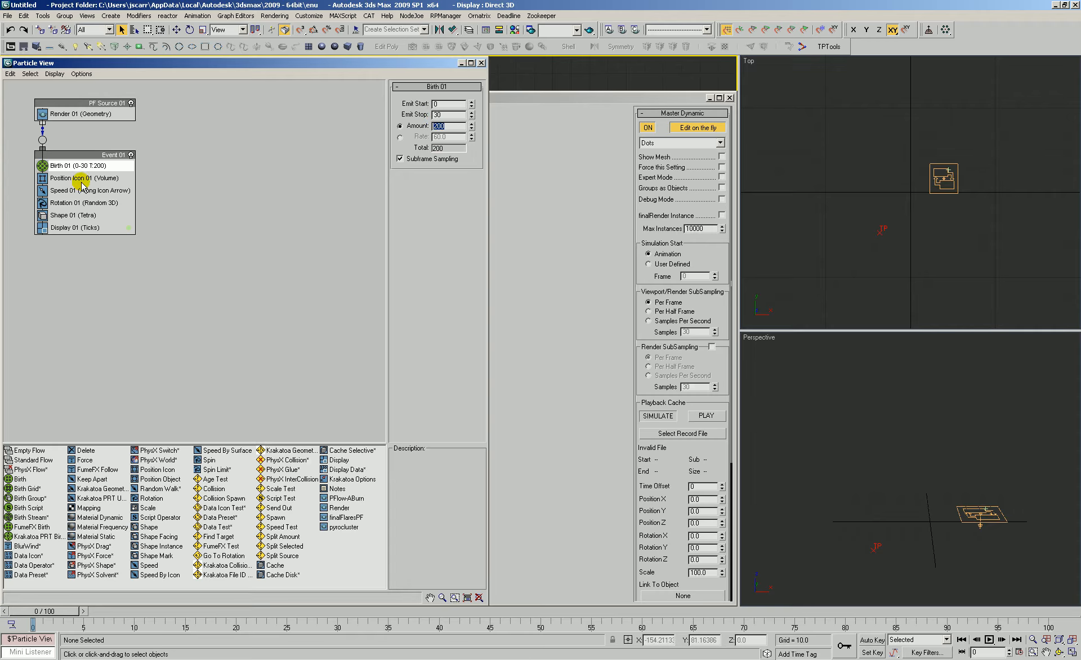
click(58, 178)
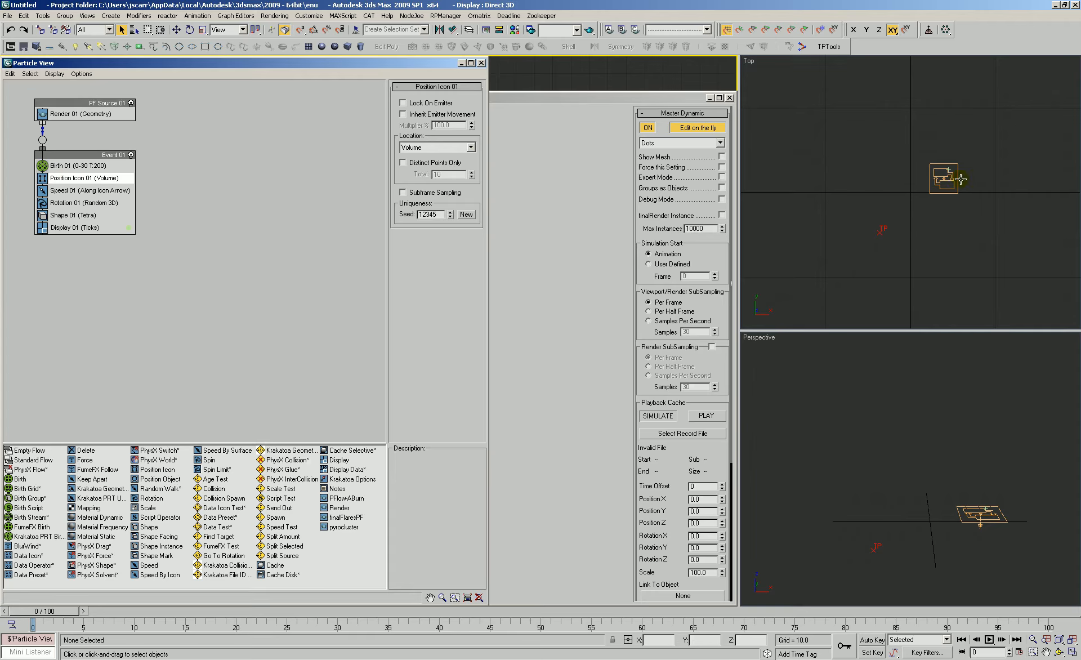
click(62, 190)
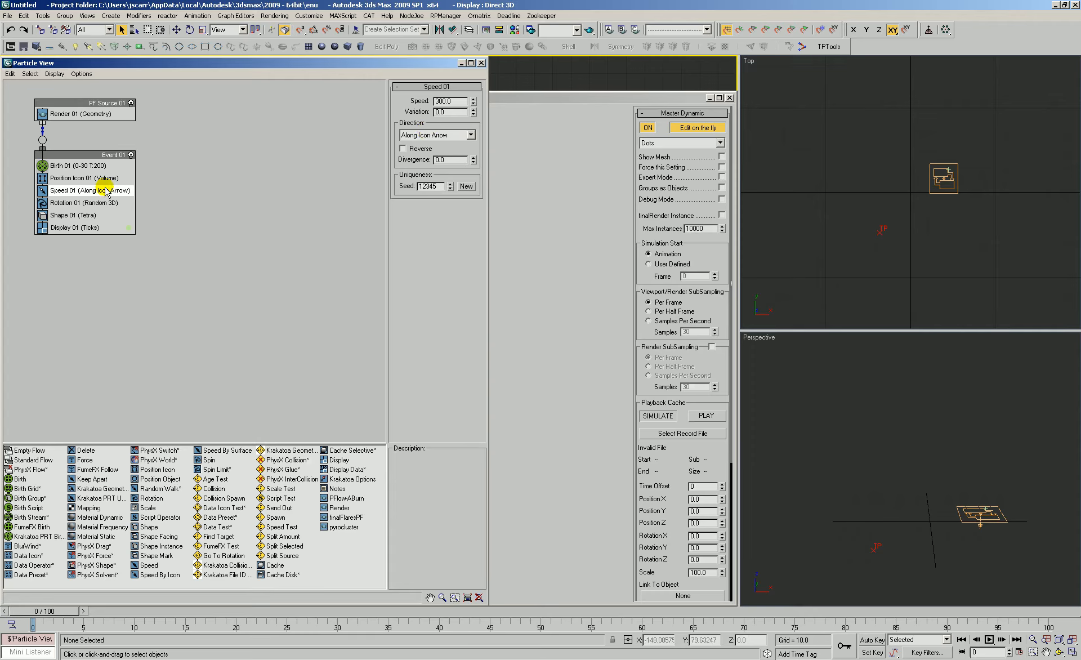
click(66, 203)
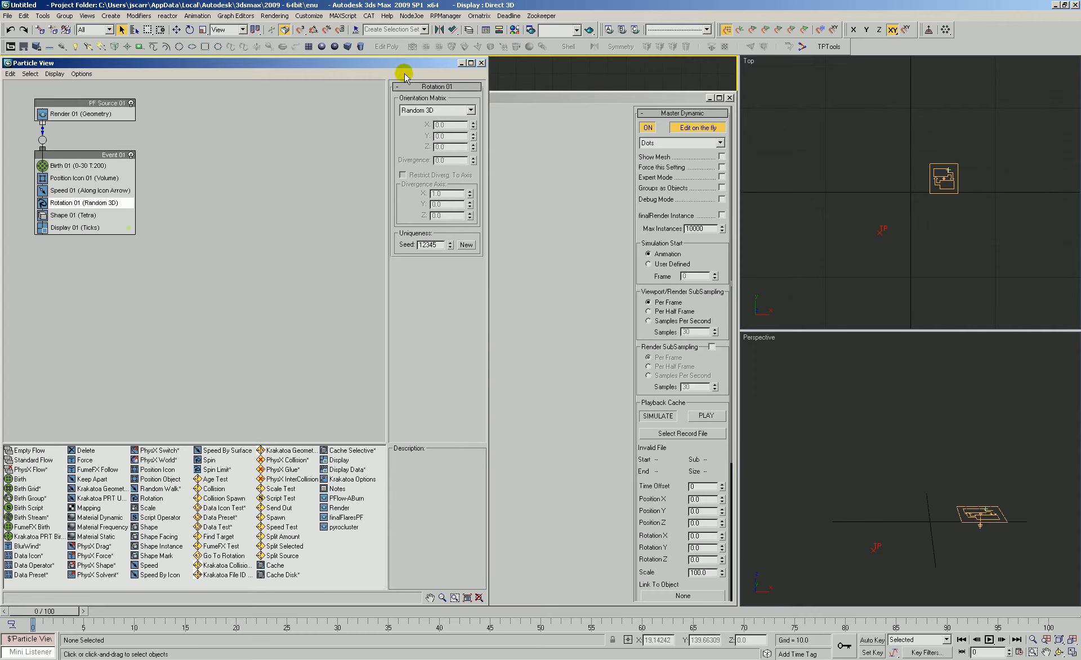
click(73, 216)
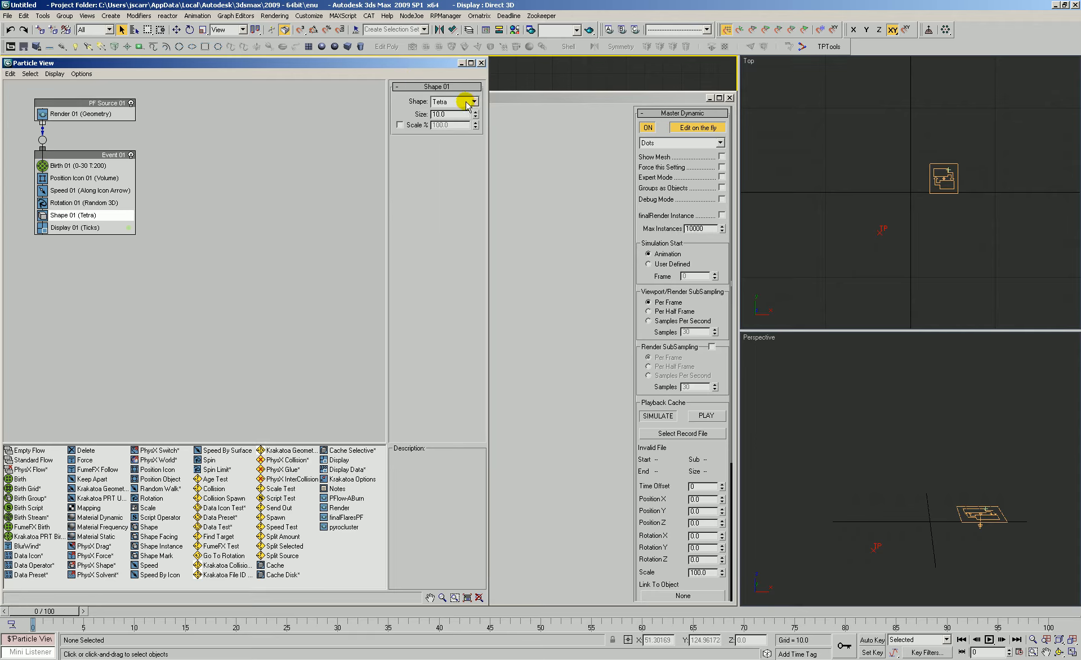
click(83, 228)
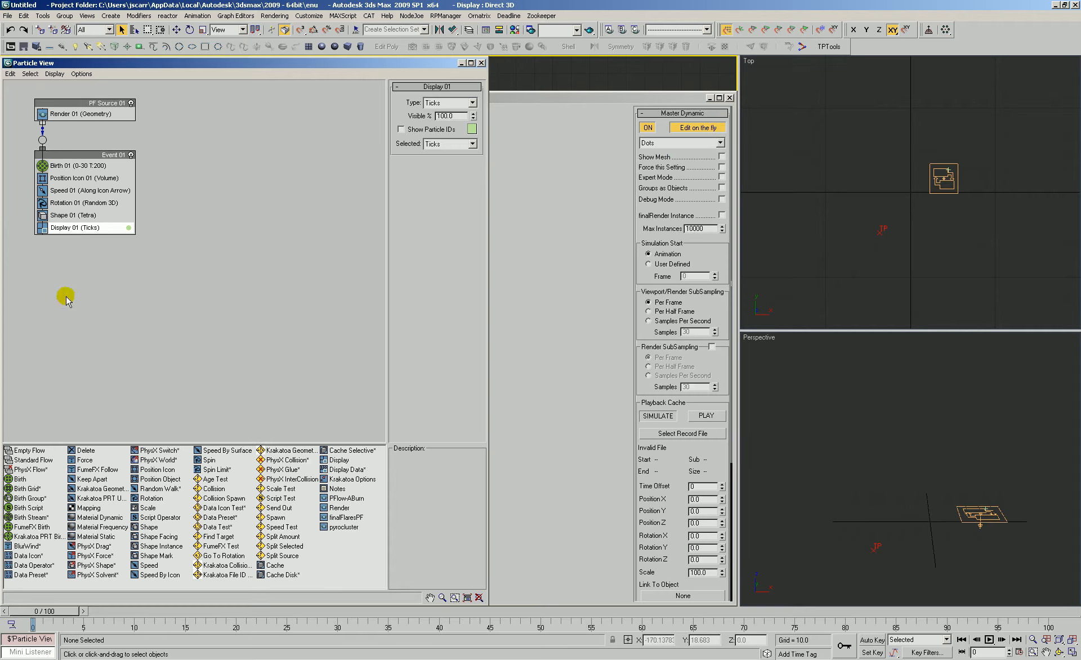
click(76, 228)
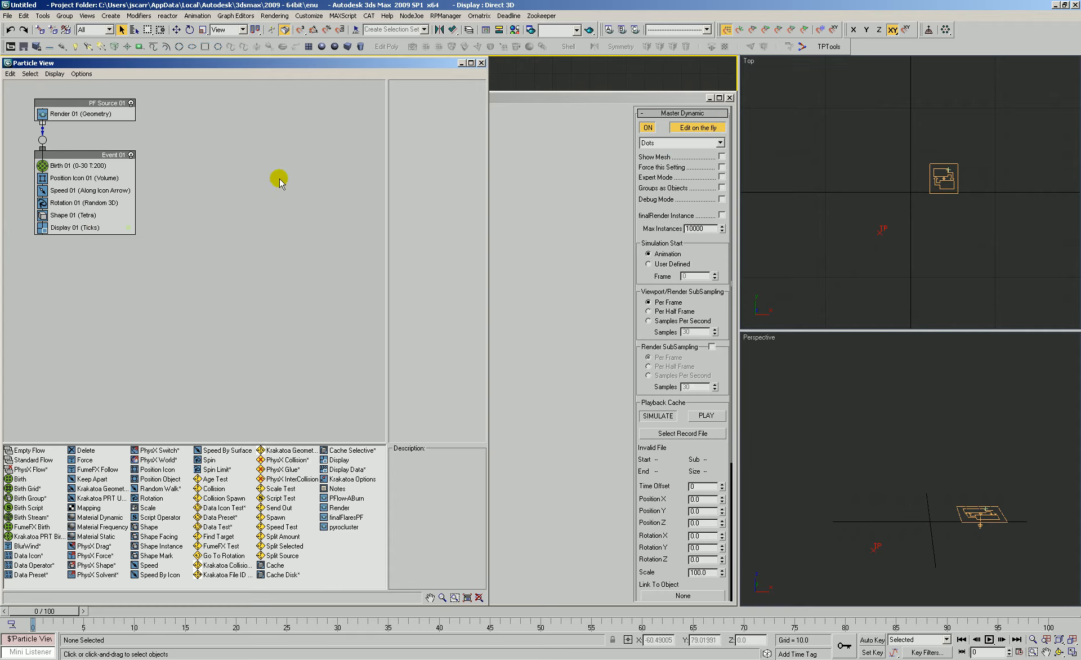
Step: Set the display type of the Display 01 operator to Geometry
click(75, 227)
click(442, 102)
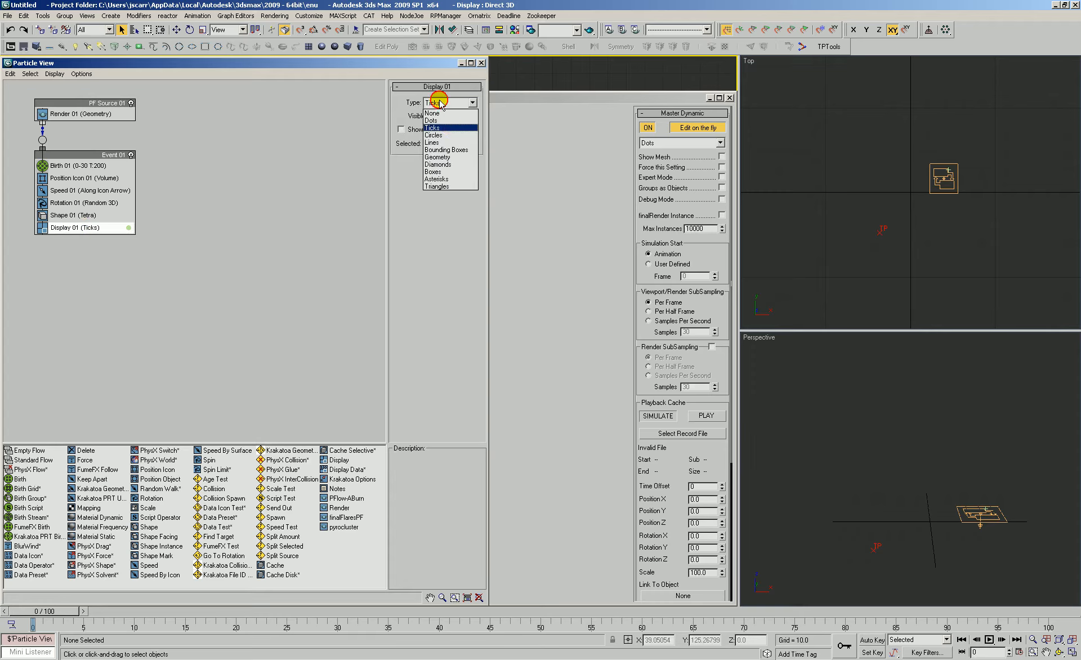
click(445, 157)
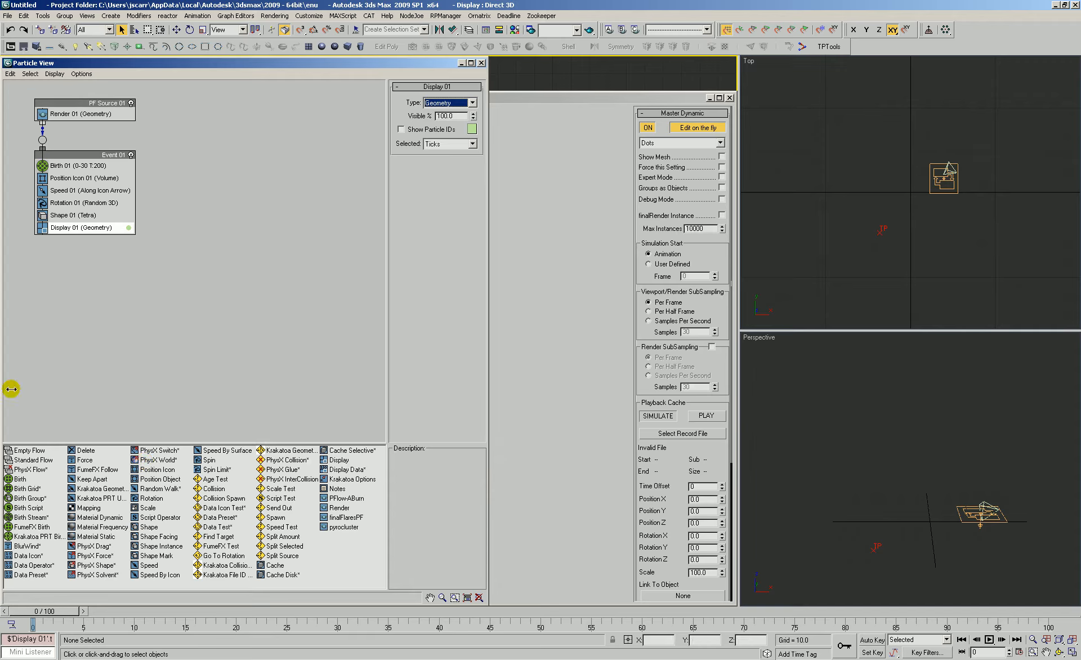
Step: Create a dynamic set under Master Dynamic in the Thinking Particles editor and name it "PFlow default"
click(62, 166)
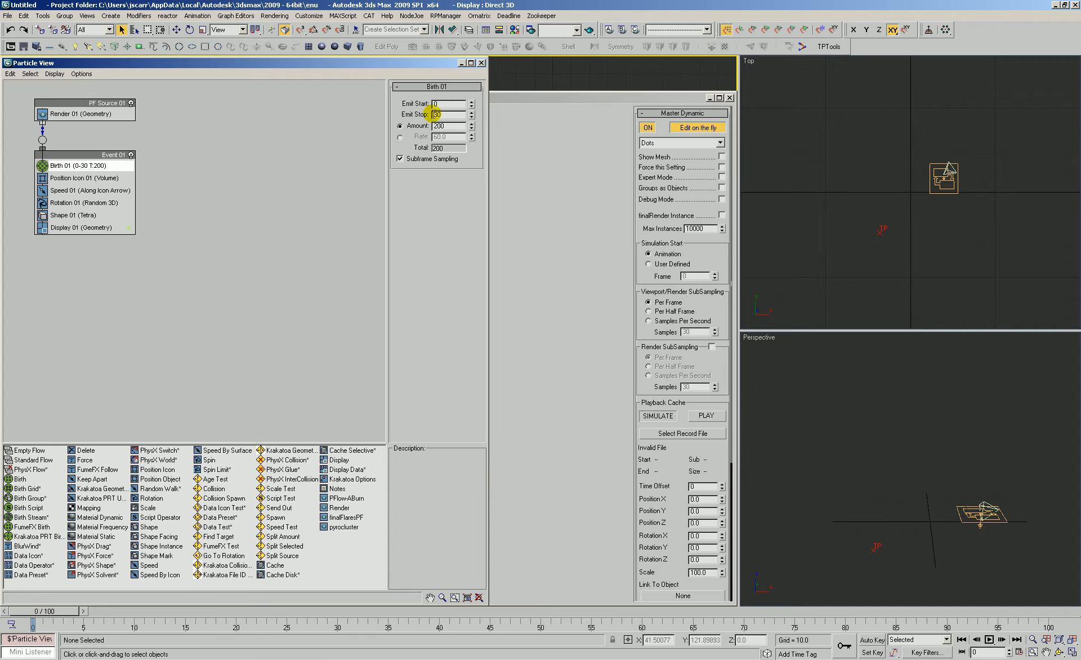
click(558, 232)
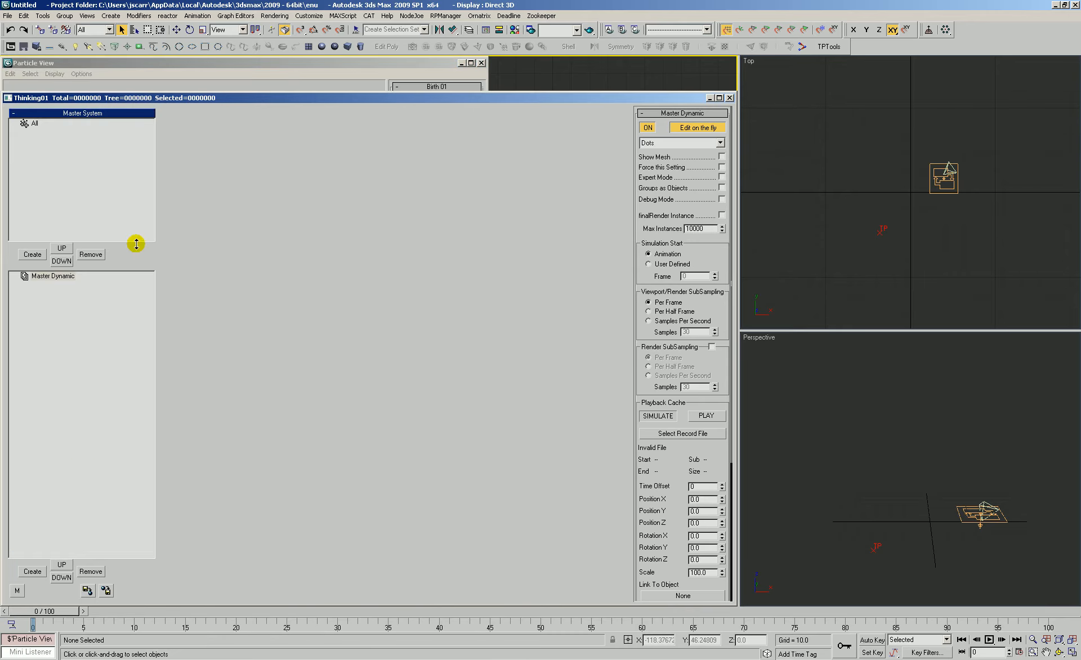
click(33, 570)
click(56, 285)
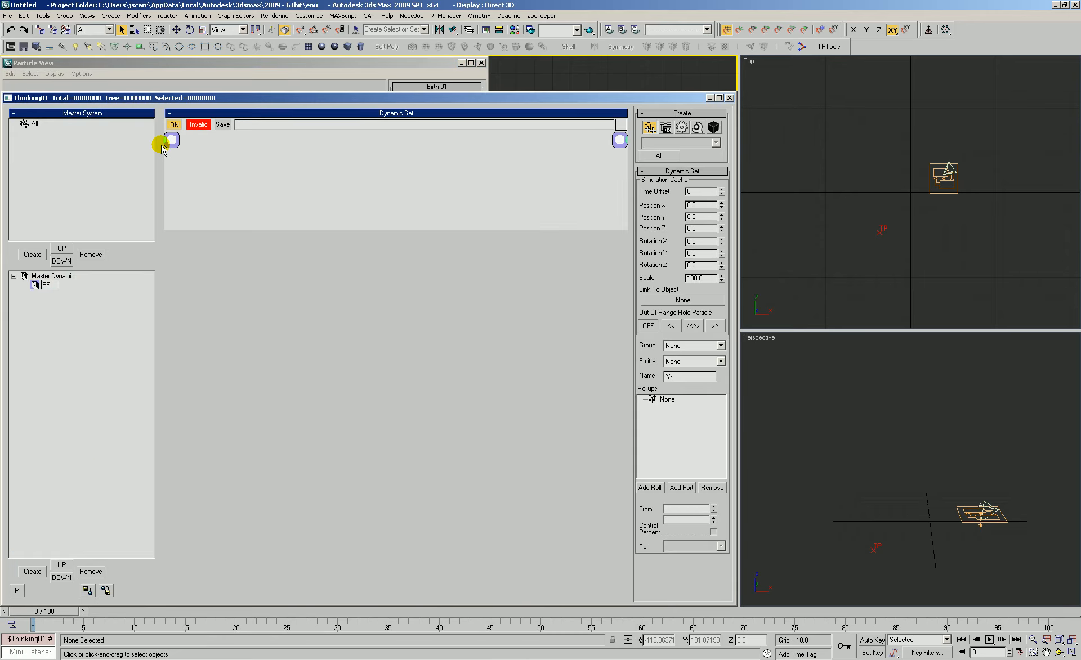
text(PFlow default)
key(Return)
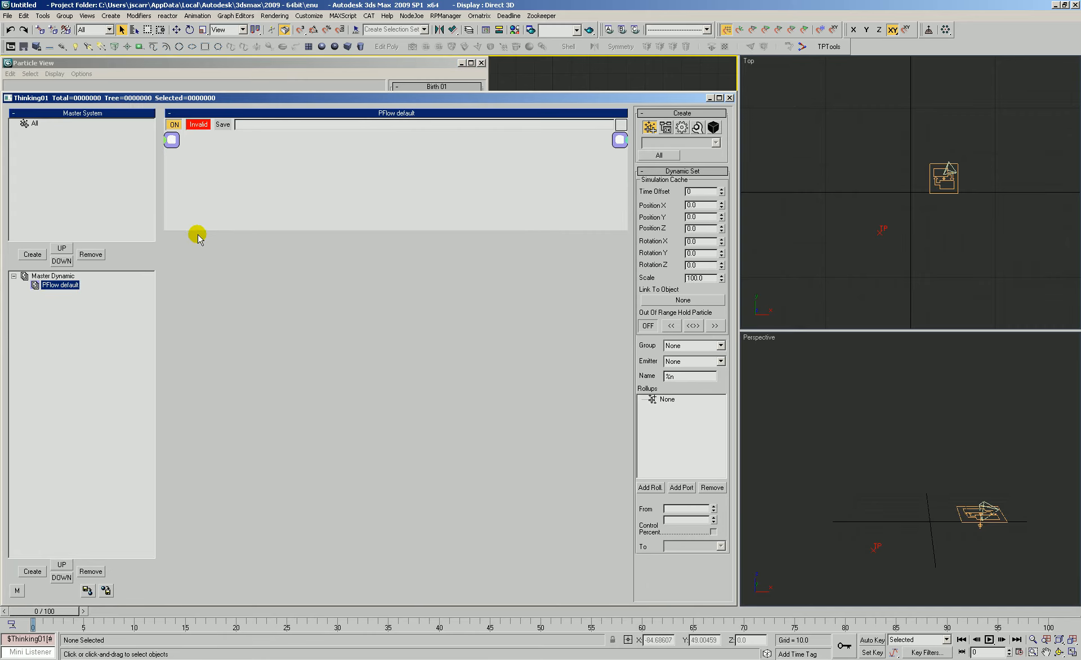
Step: Enlarge the dynamic set's work area, add a Time Interval condition and open its End Frame value for editing
drag(250, 230, 254, 500)
right_click(194, 164)
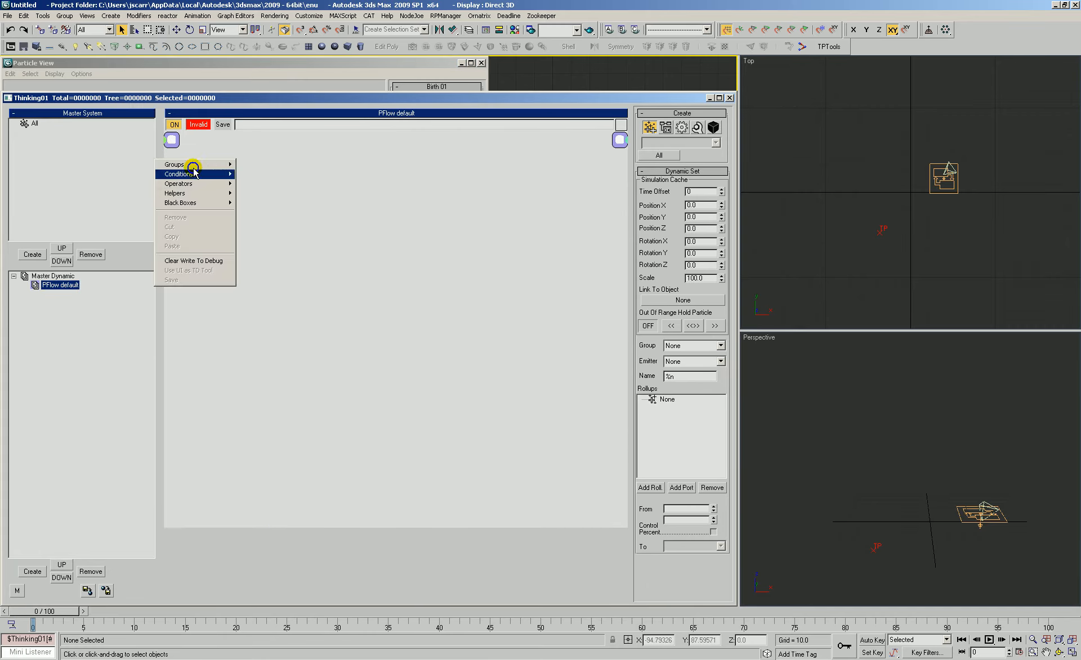
mouse_move(220, 174)
mouse_move(265, 174)
click(314, 250)
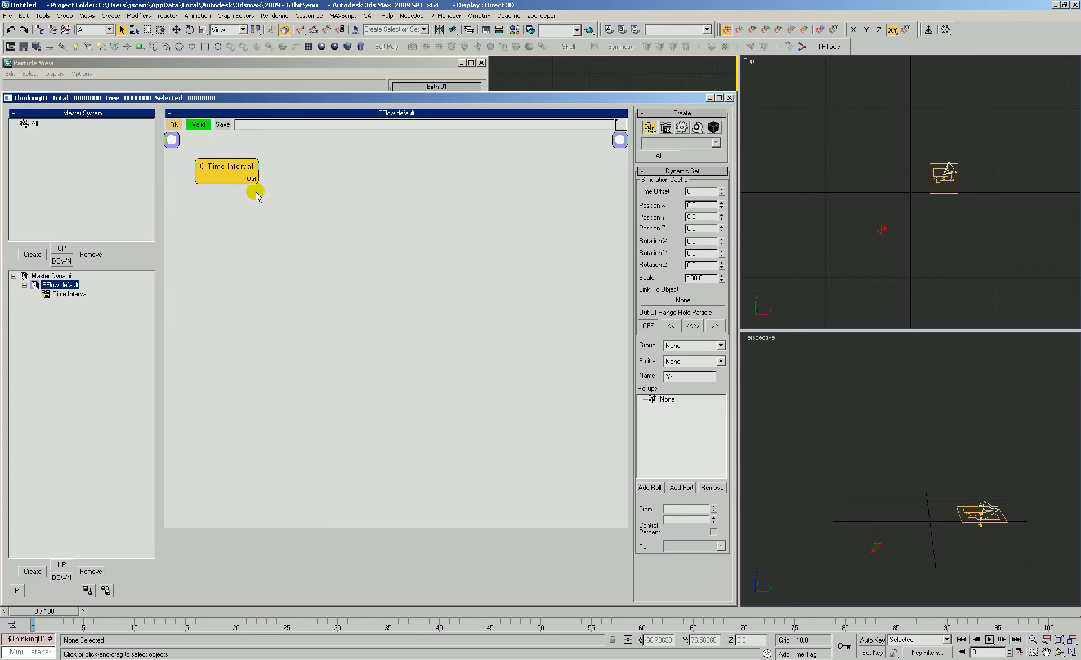
click(695, 194)
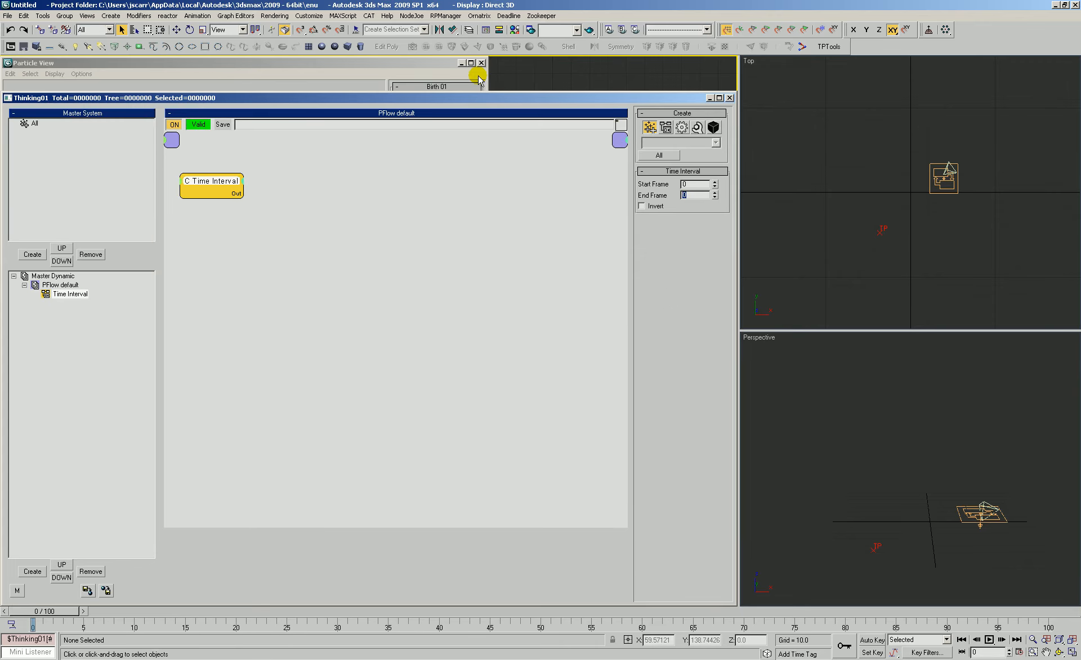
Step: Draw a plane in the Top viewport, on the negative X side of the PF Source icon
right_click(245, 221)
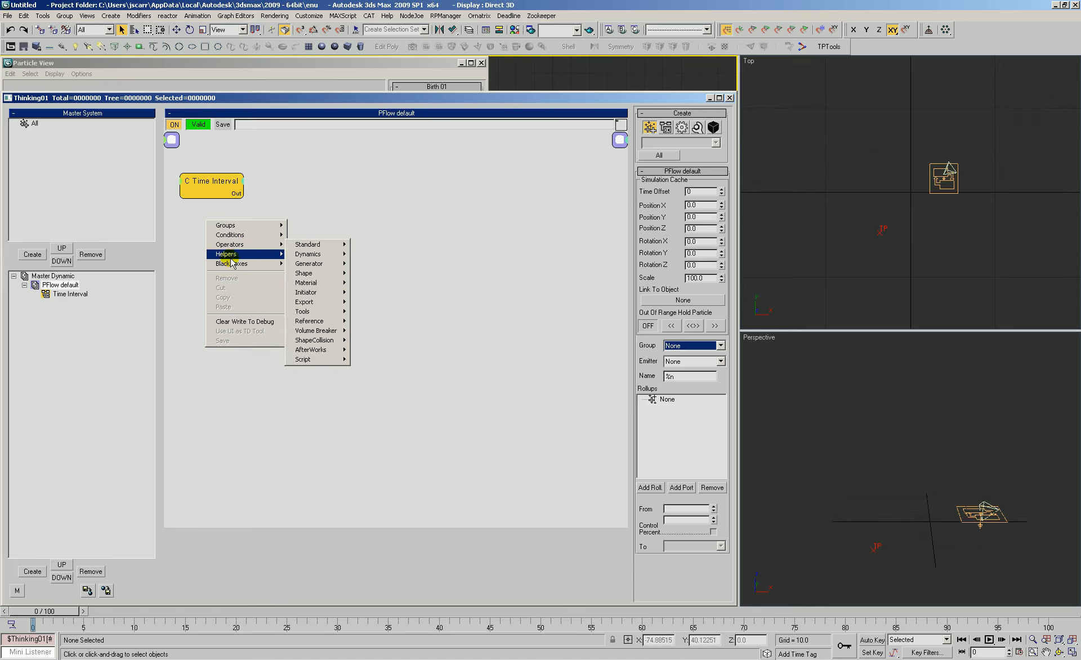
click(377, 193)
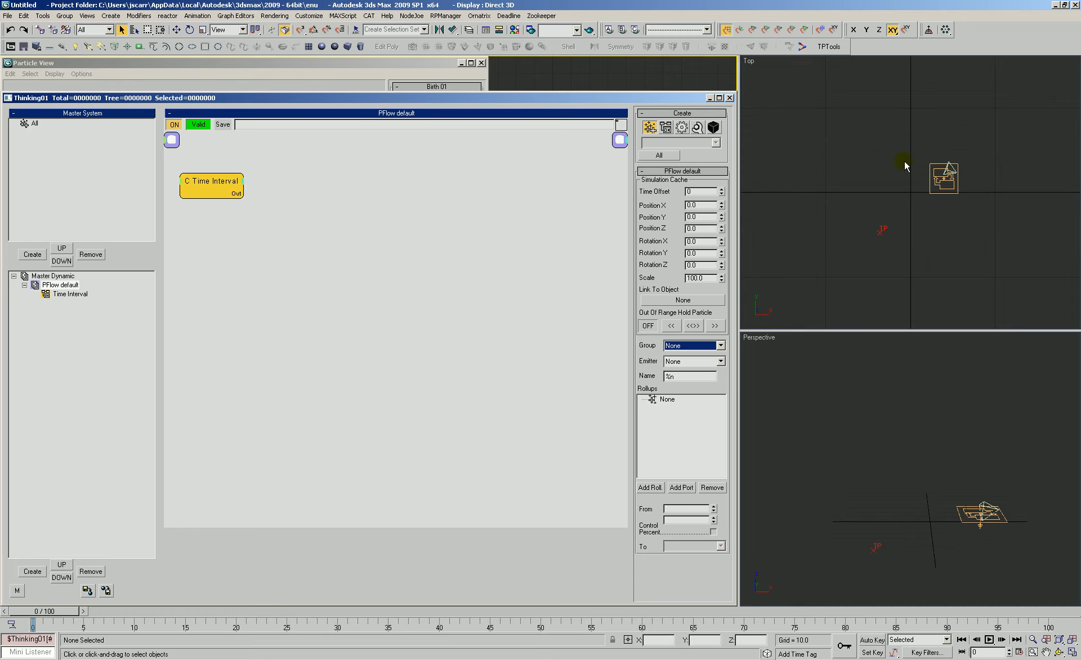
click(308, 47)
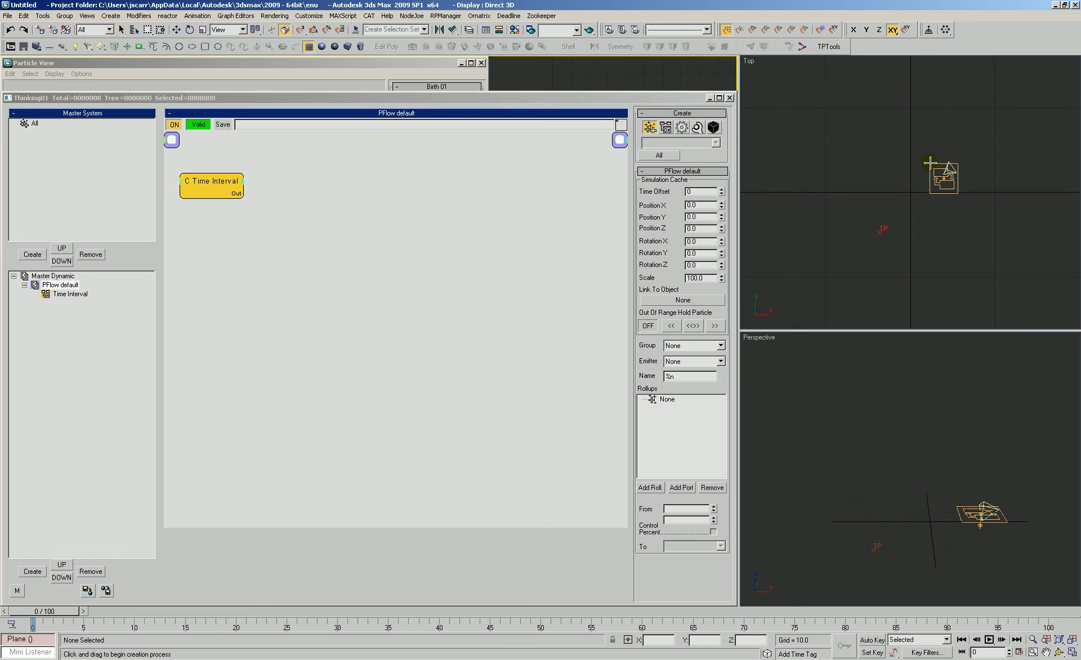
drag(868, 166, 897, 190)
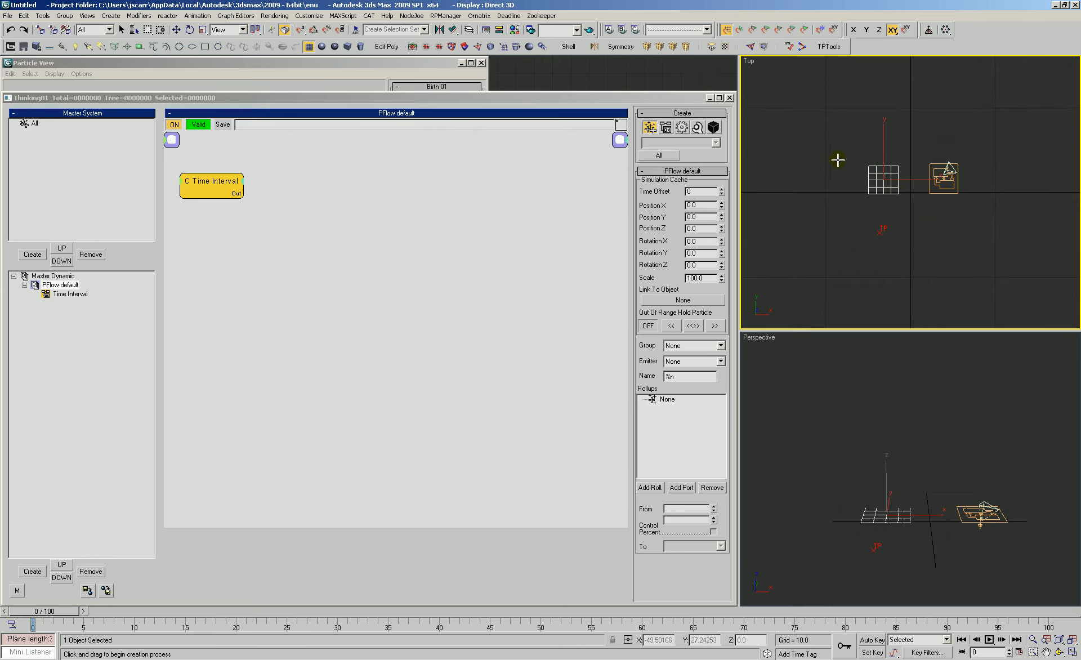
Step: Add a Node helper to the dynamic set and assign the new plane as its node
key(ctrl+r)
mouse_move(893, 495)
mouse_down()
mouse_move(917, 494)
mouse_move(895, 493)
mouse_up()
click(256, 237)
click(350, 297)
right_click(259, 231)
mouse_move(265, 251)
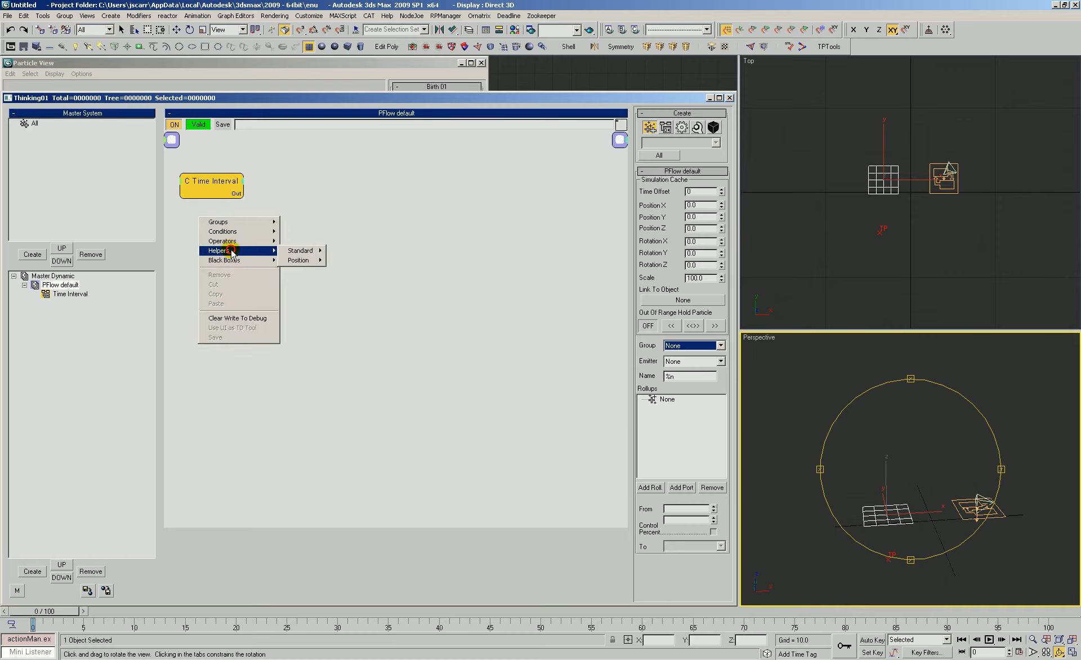
mouse_move(307, 250)
click(341, 365)
click(213, 225)
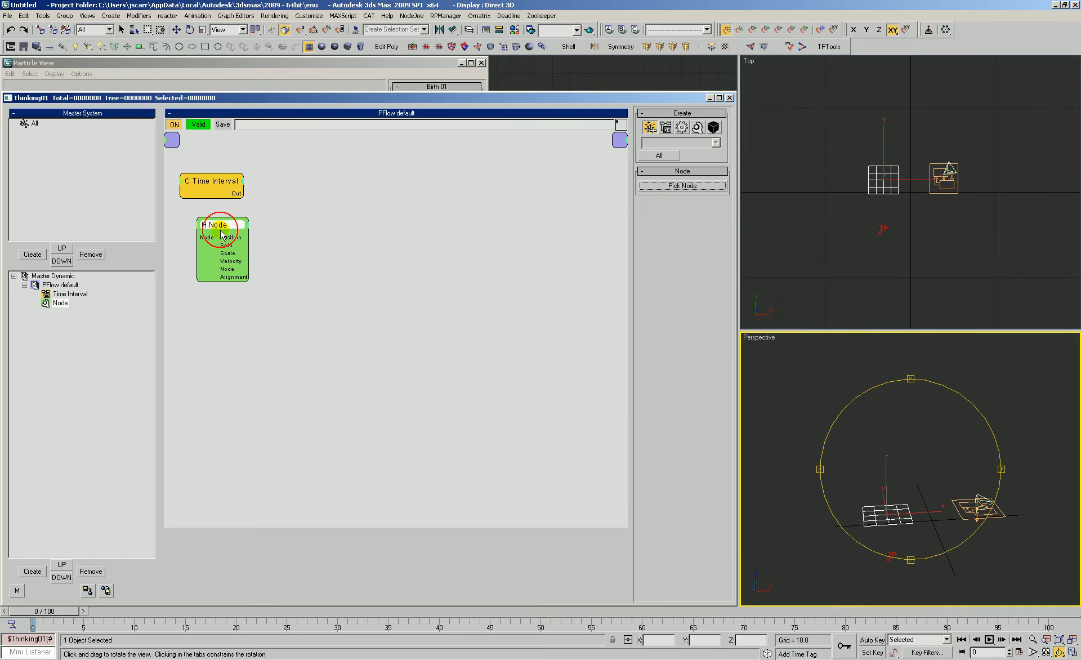
click(677, 187)
click(888, 515)
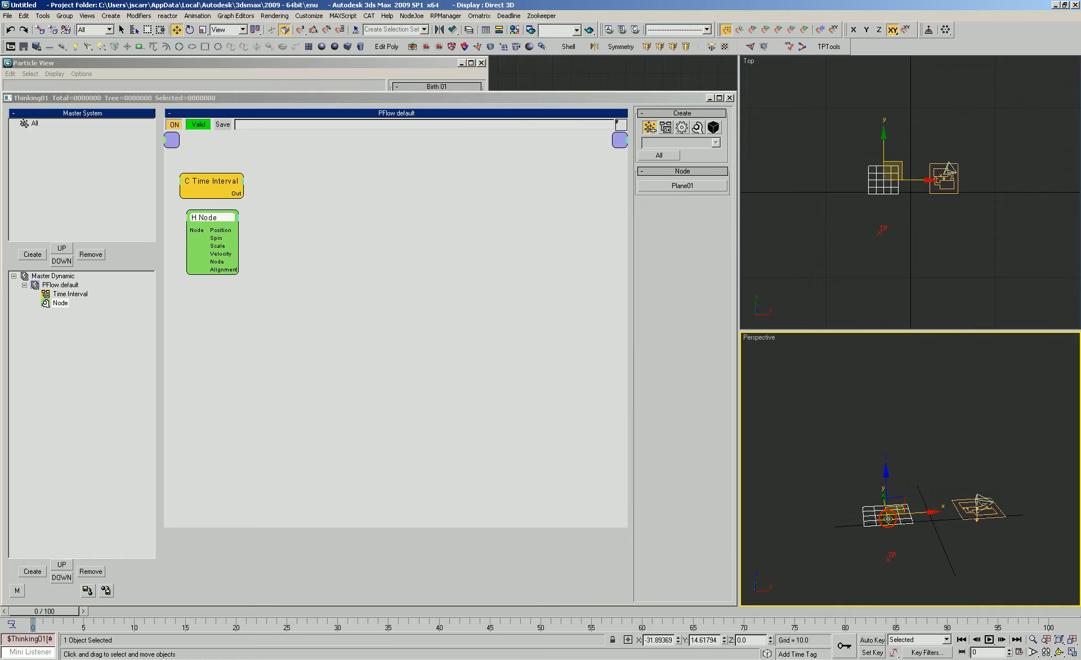
Step: Move the Node helper slightly further below the Time Interval and add a Surface Pos helper beside it
click(284, 65)
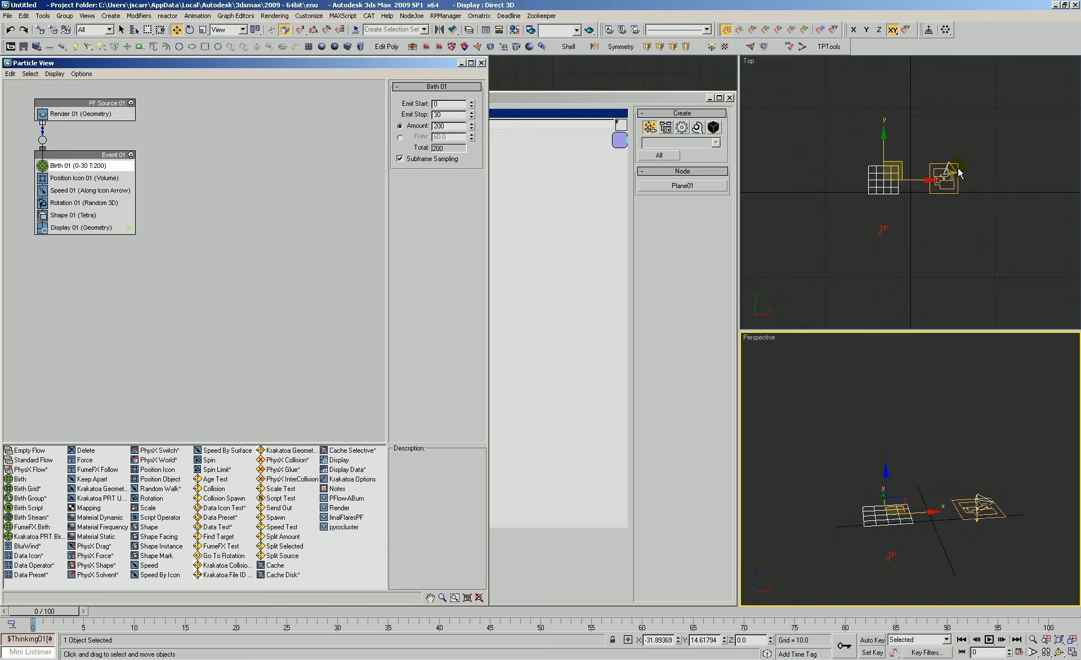
click(568, 94)
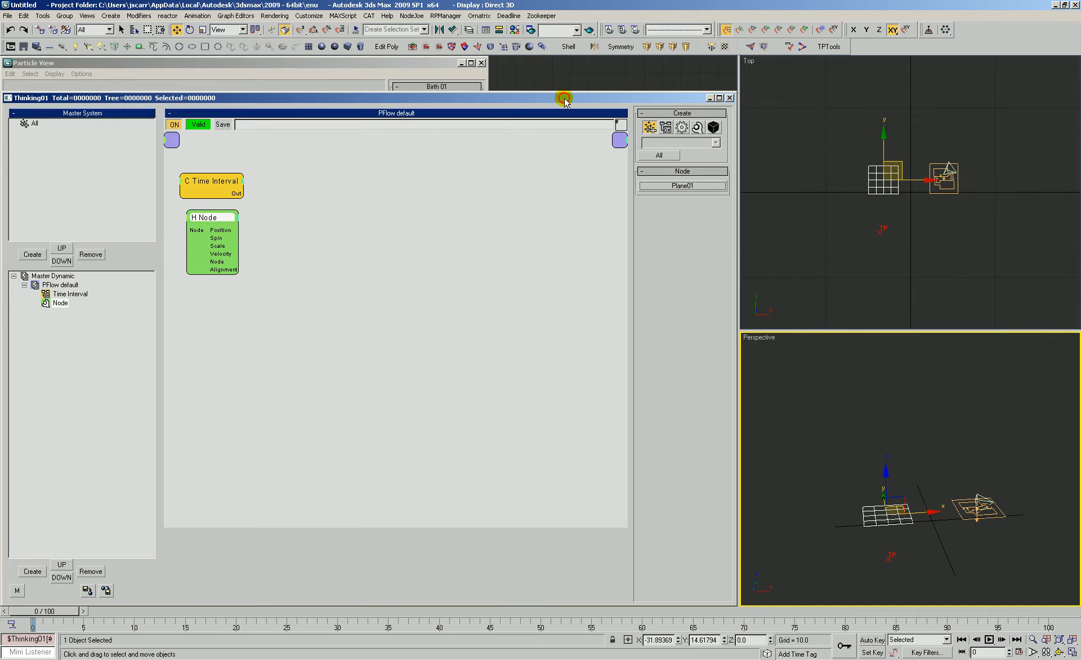
drag(215, 220, 219, 237)
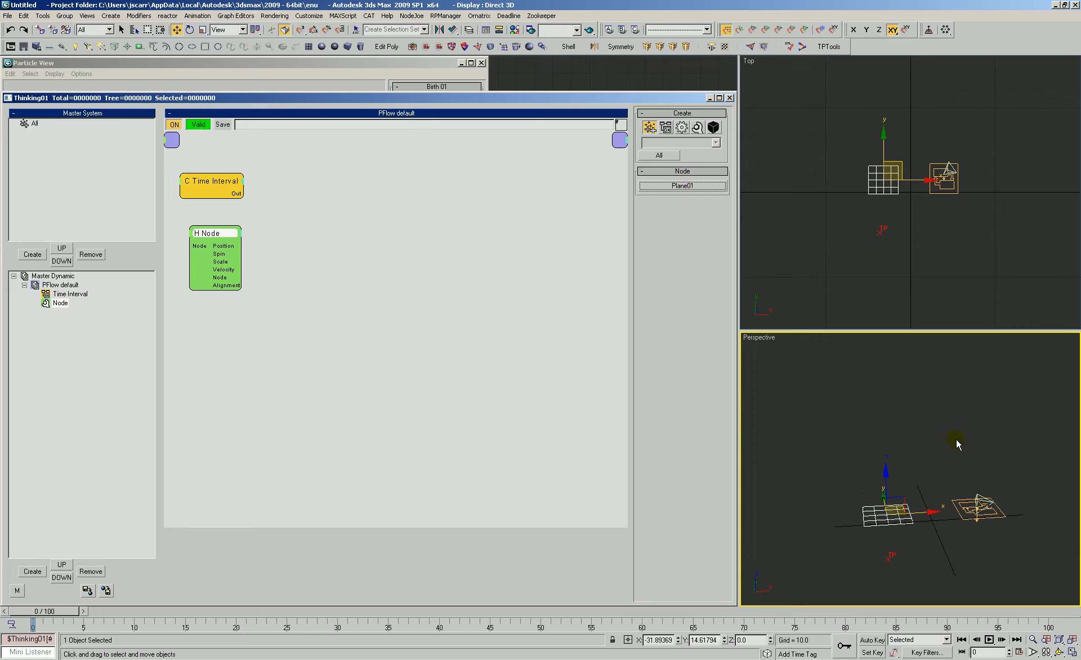
right_click(302, 270)
mouse_move(303, 273)
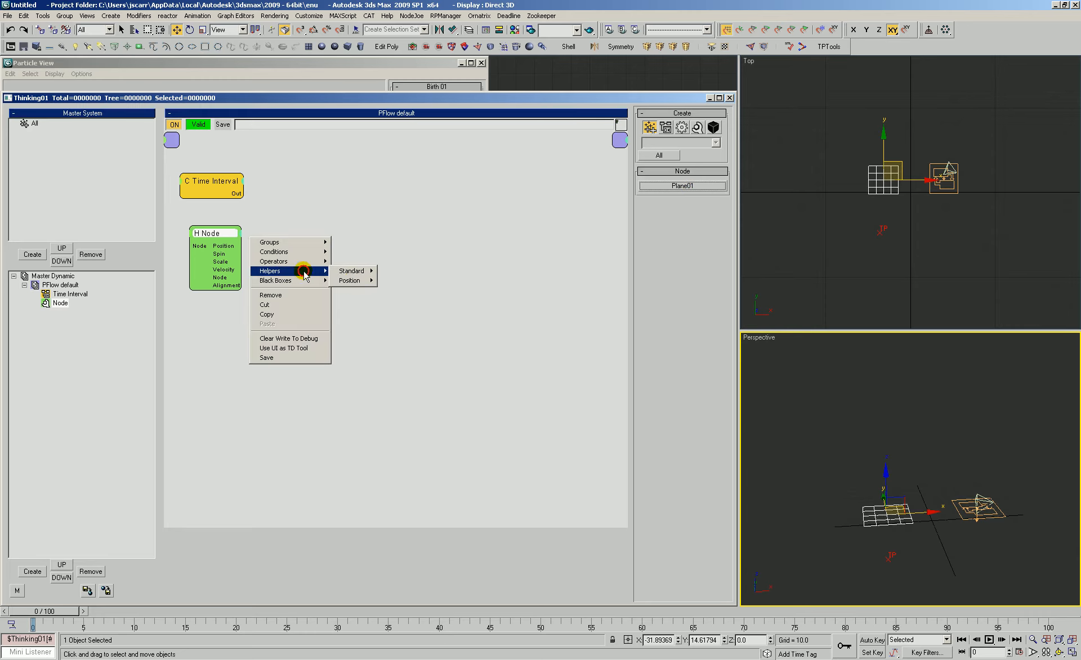
mouse_move(352, 280)
click(400, 309)
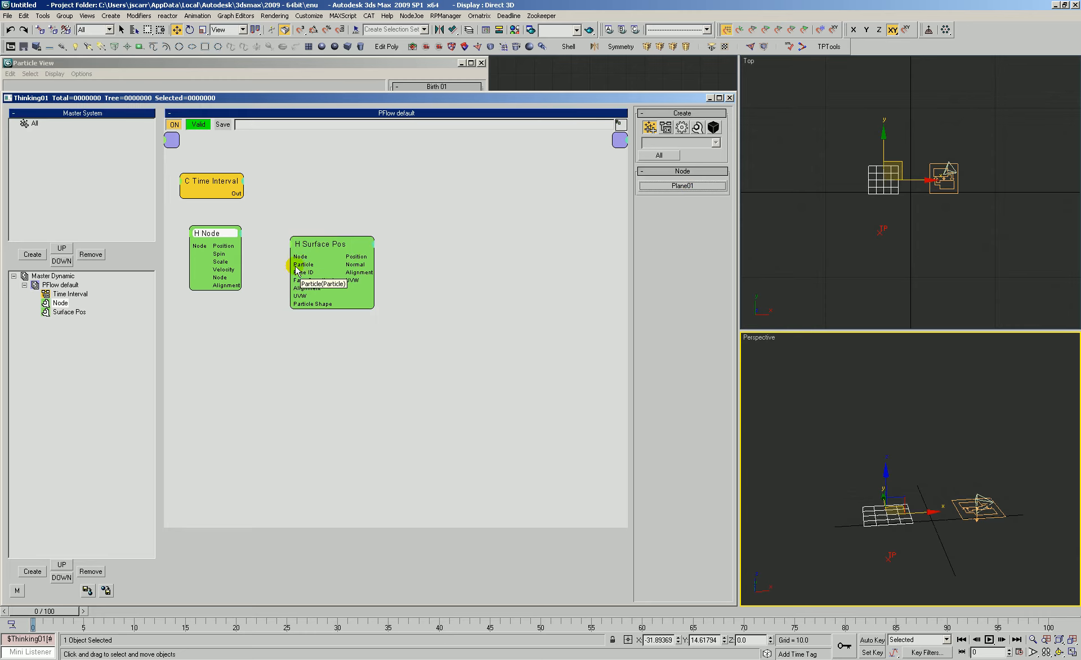
Step: Wire the Node helper's Node output into Surface Pos, choose Face as its surface type and set its random seed to 12744
drag(293, 257, 242, 277)
drag(316, 242, 289, 263)
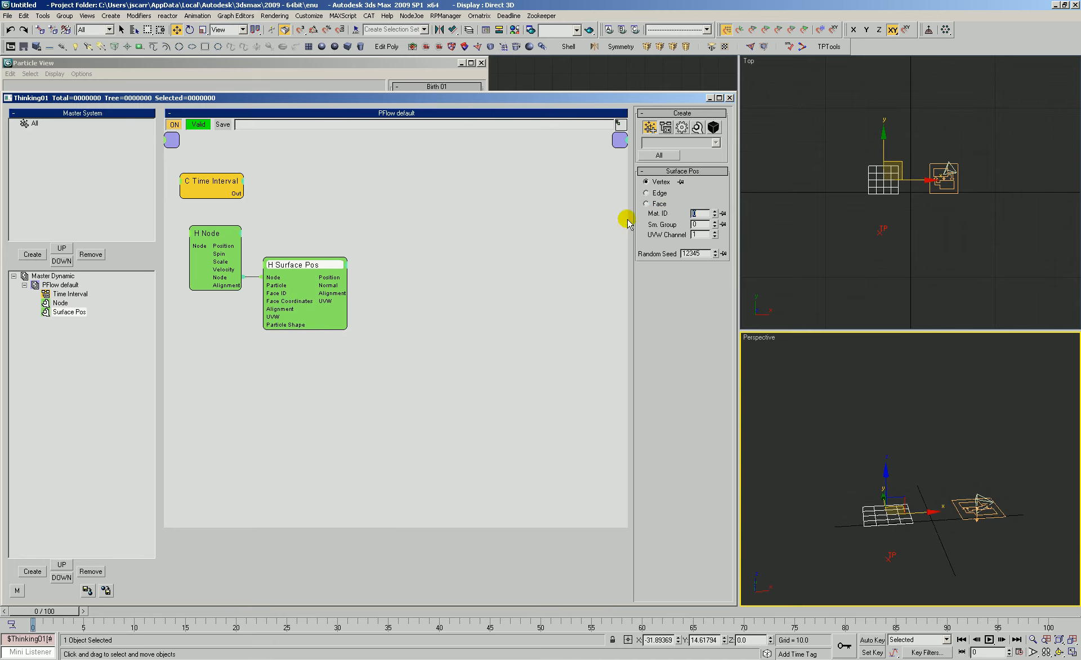
drag(715, 256, 715, 254)
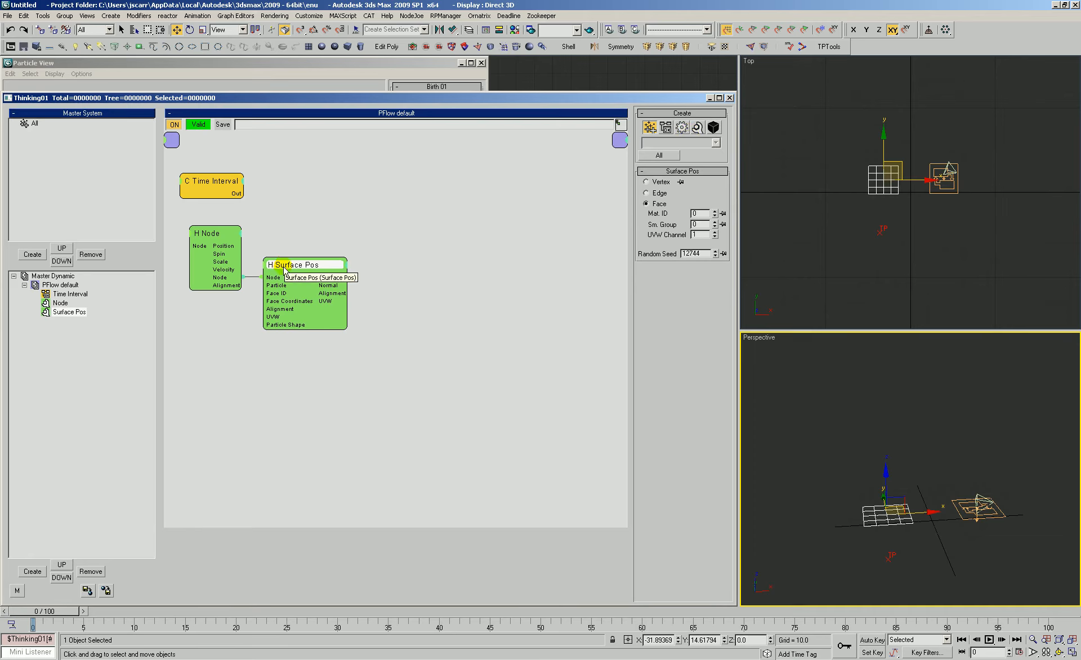
Step: Add a Position Born generator beside Surface Pos and wire Surface Pos's Position output into its Position input
drag(295, 265, 285, 264)
right_click(422, 234)
mouse_move(388, 256)
mouse_move(451, 275)
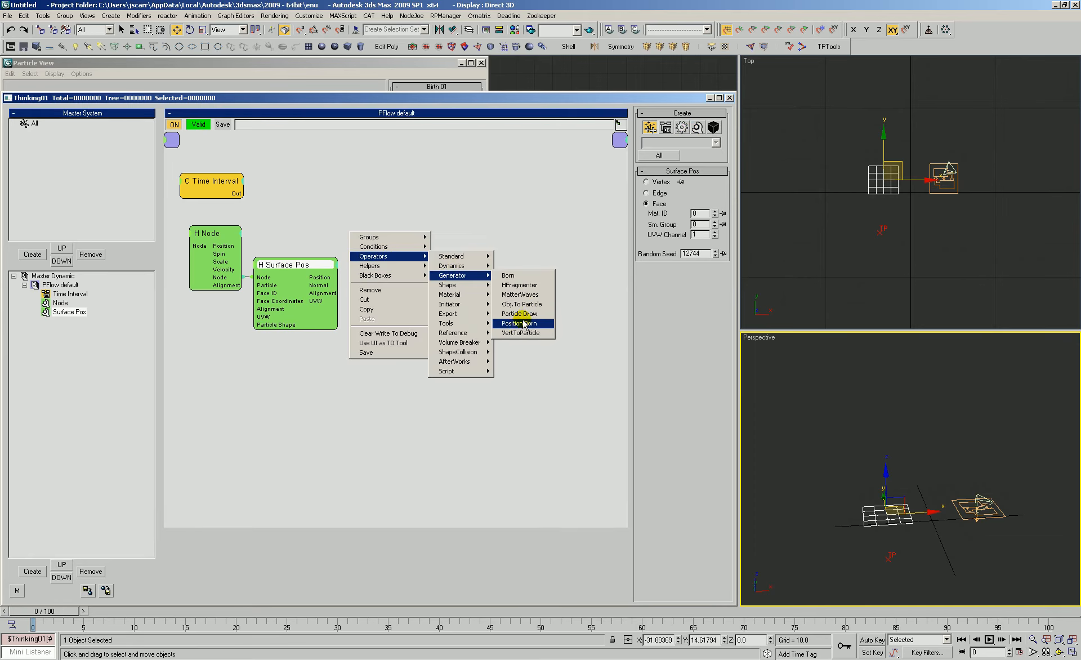
click(521, 325)
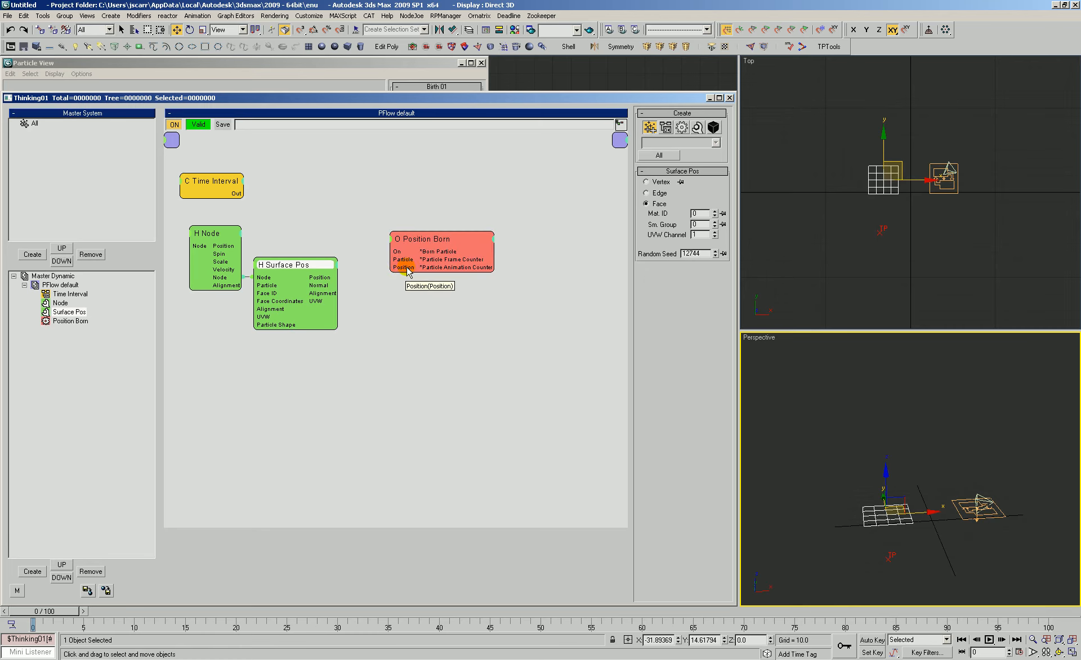
drag(328, 281, 332, 285)
drag(415, 238, 406, 232)
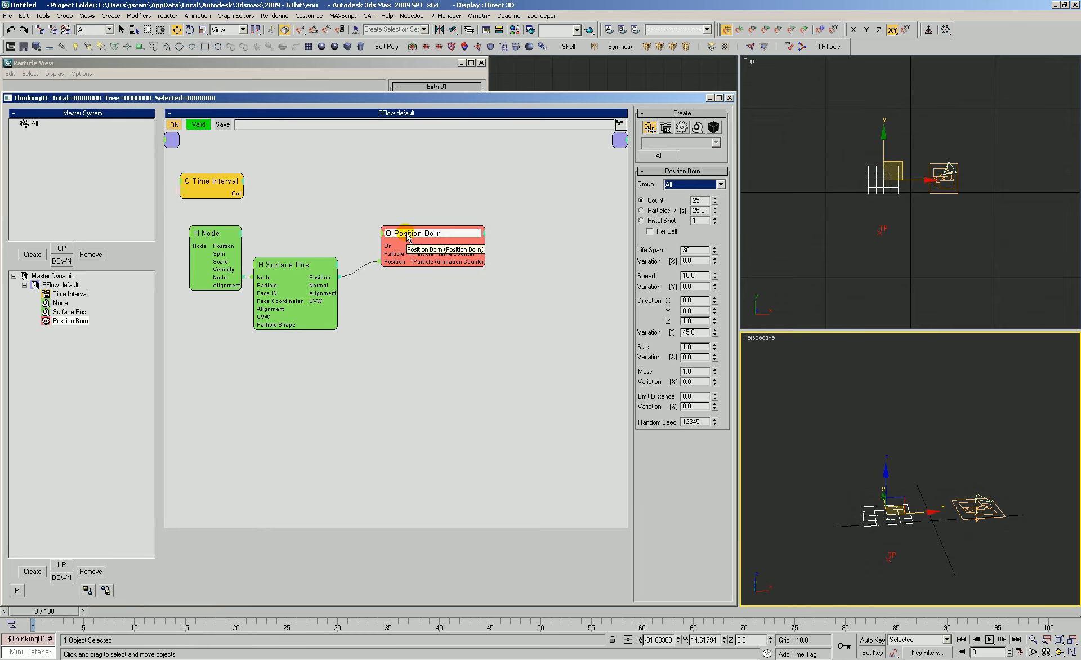
Step: Tidy the node layout and wire the Time Interval's Out to the On input of Position Born
click(324, 281)
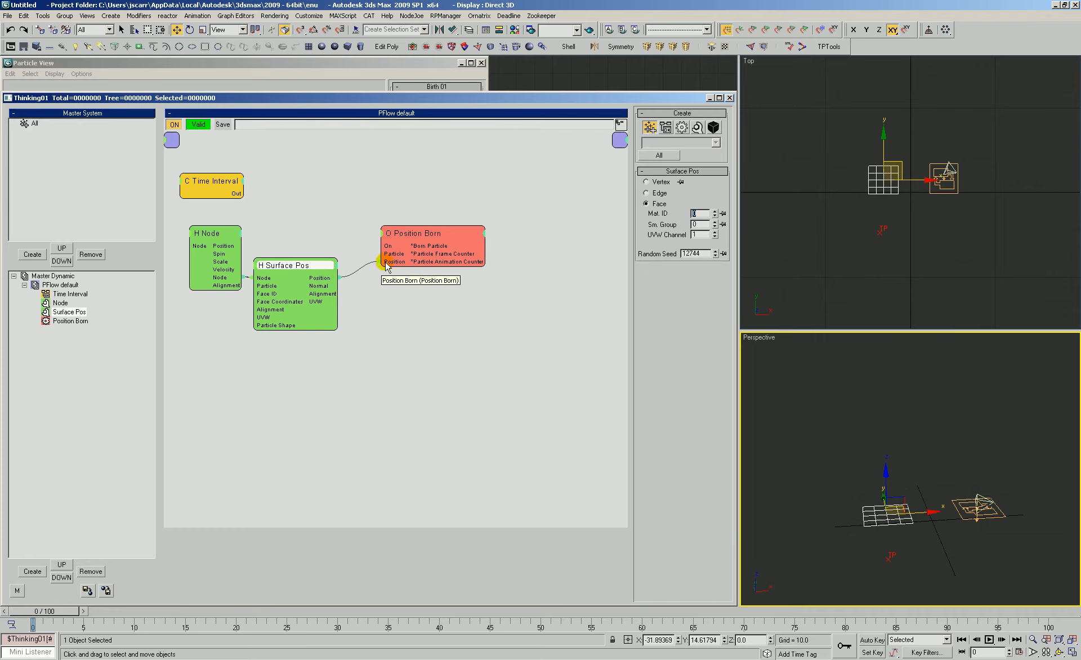
drag(389, 264, 411, 240)
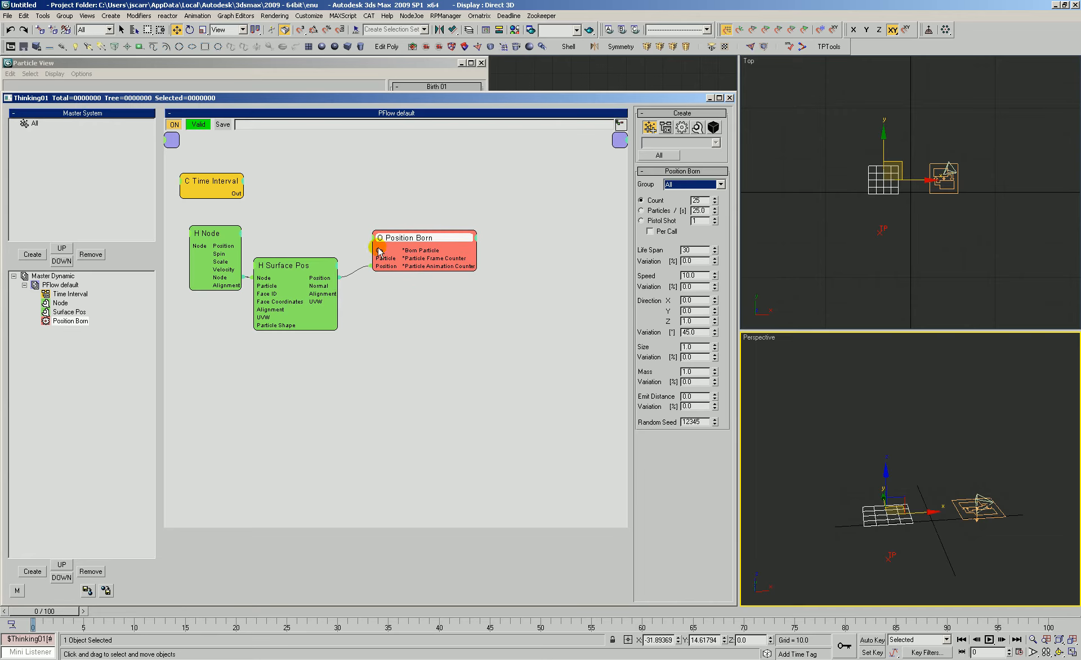
drag(309, 268, 312, 269)
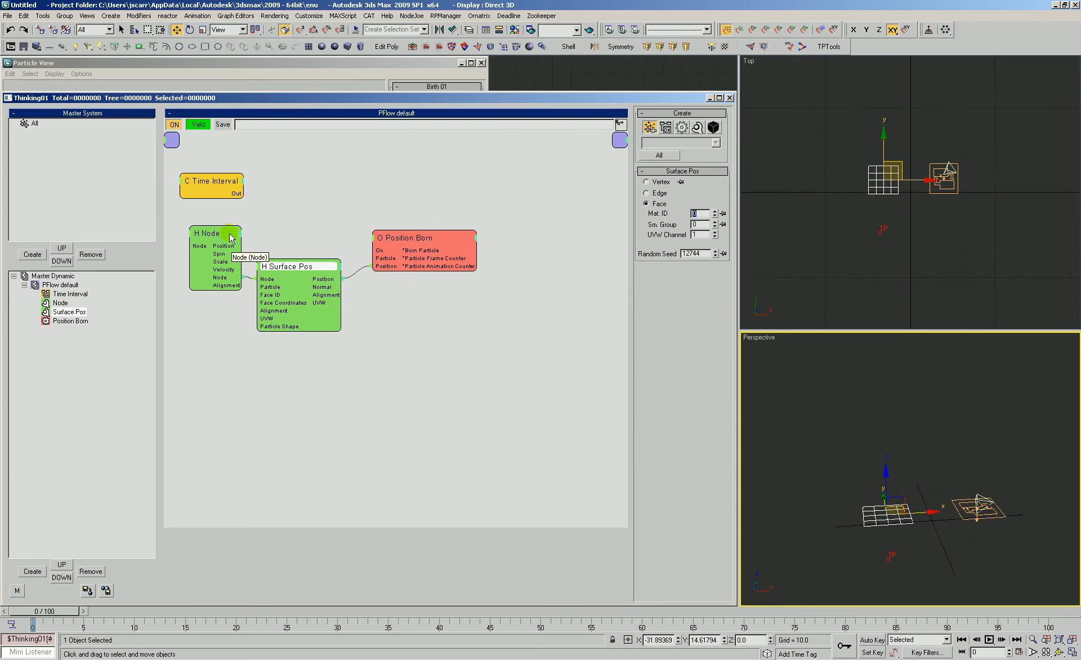
drag(219, 241, 217, 243)
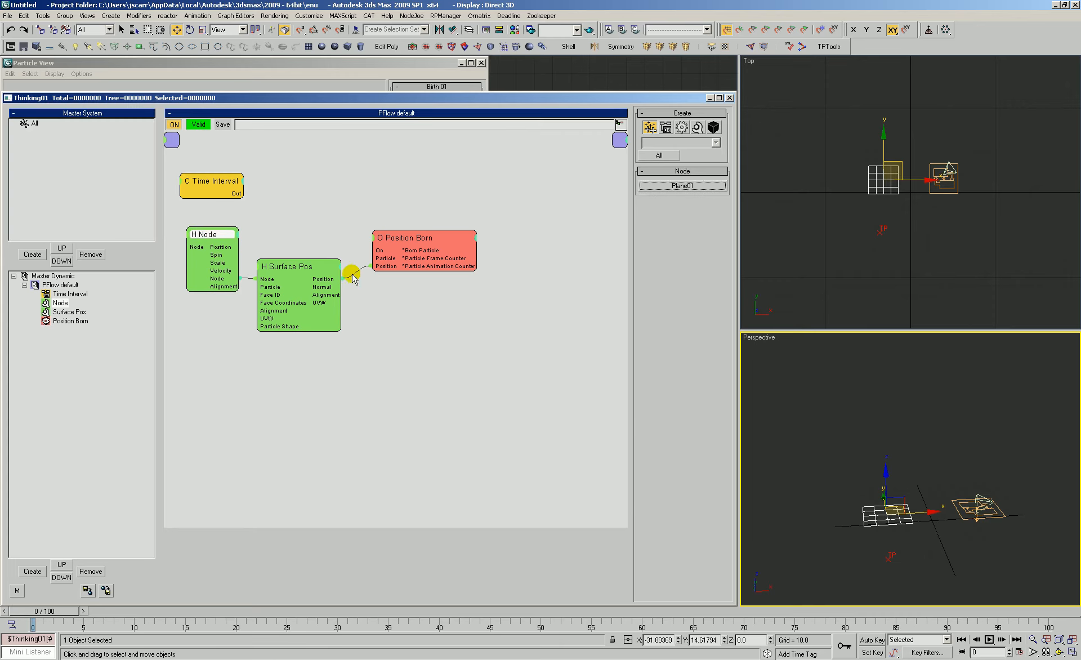
drag(220, 181, 225, 178)
drag(424, 250, 240, 191)
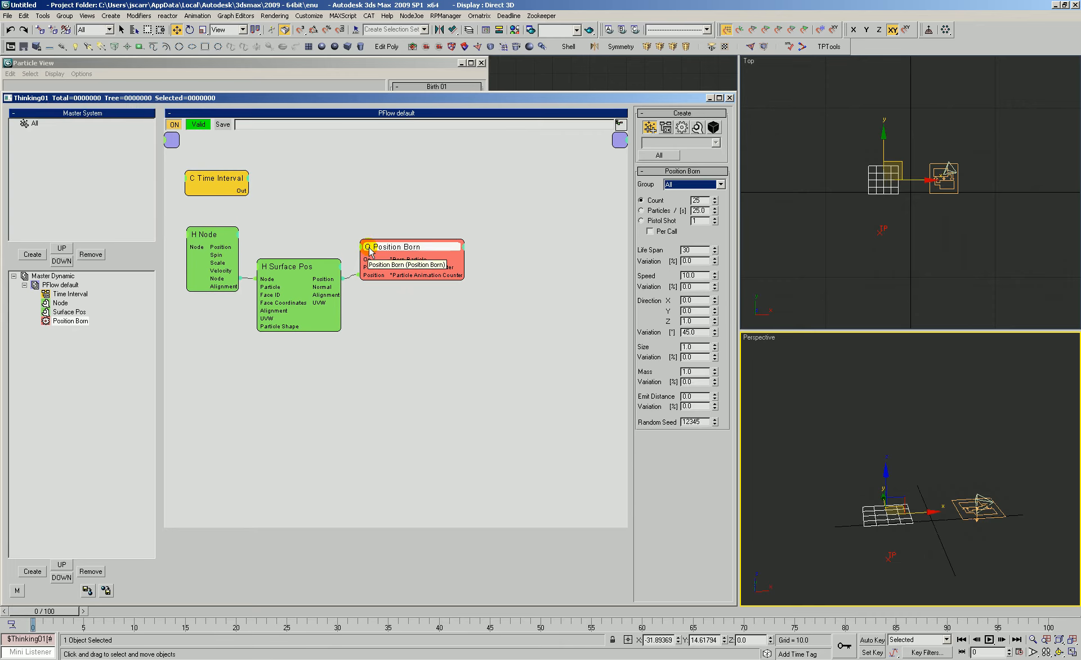
drag(367, 248, 374, 235)
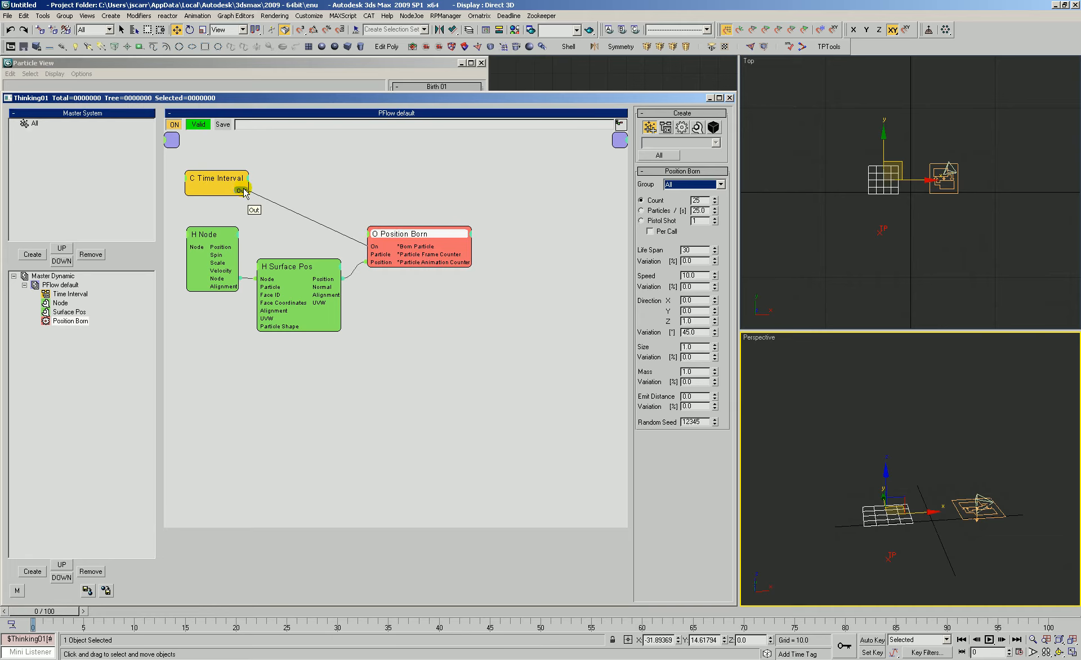
drag(243, 191, 245, 199)
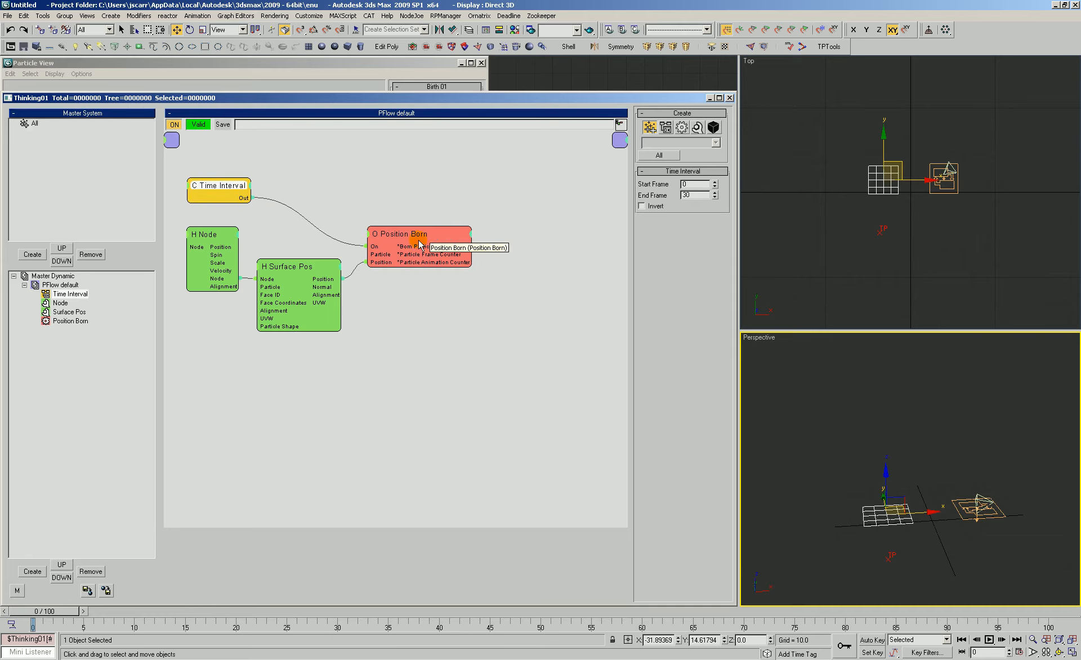
Step: Collapse the unused ports of the Node and Surface Pos helpers and move the nodes closer together
drag(402, 227, 396, 232)
drag(281, 267, 274, 275)
double_click(274, 274)
double_click(213, 235)
double_click(213, 234)
drag(210, 238, 208, 234)
mouse_move(298, 271)
mouse_down()
mouse_move(281, 258)
mouse_move(289, 254)
mouse_up()
drag(366, 239, 327, 224)
Step: Advance the animation to frame 24 and compare both particle streams in the Perspective viewport
drag(77, 618, 299, 615)
key(w)
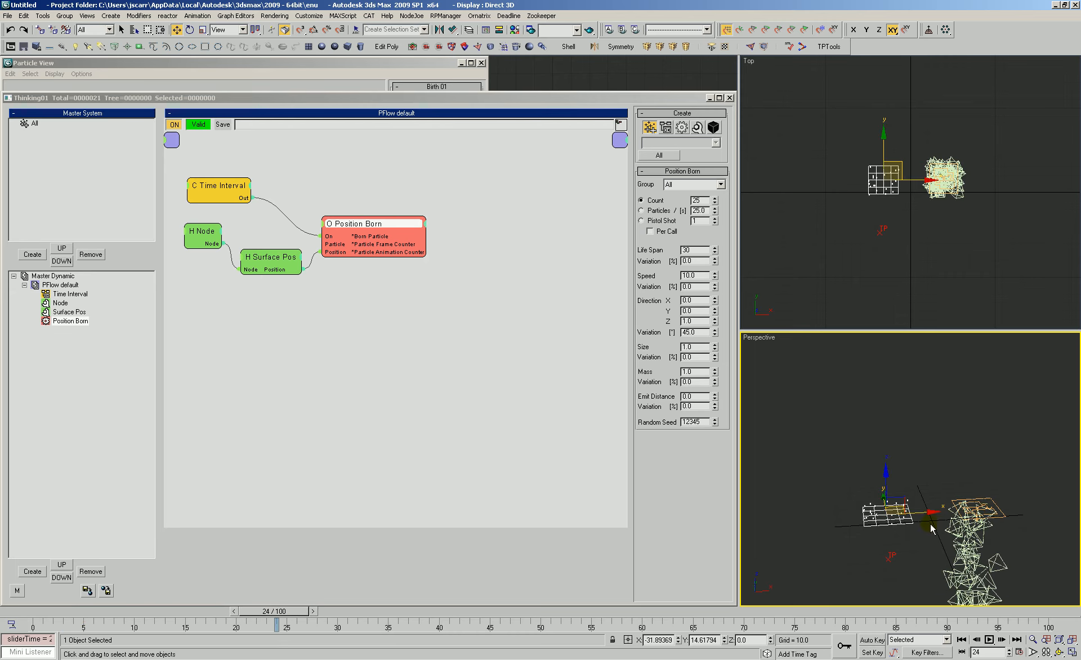
click(945, 457)
key(alt+z)
drag(945, 457, 914, 476)
Step: In Particle View, enable Reverse for the direction of the Speed 01 operator
click(278, 65)
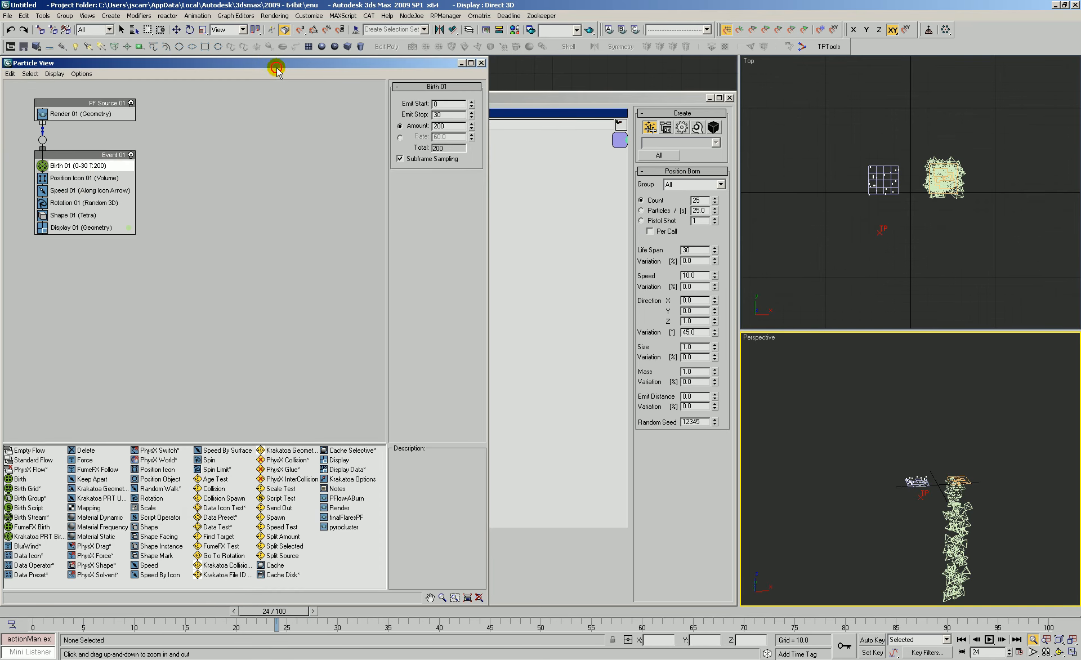
click(78, 191)
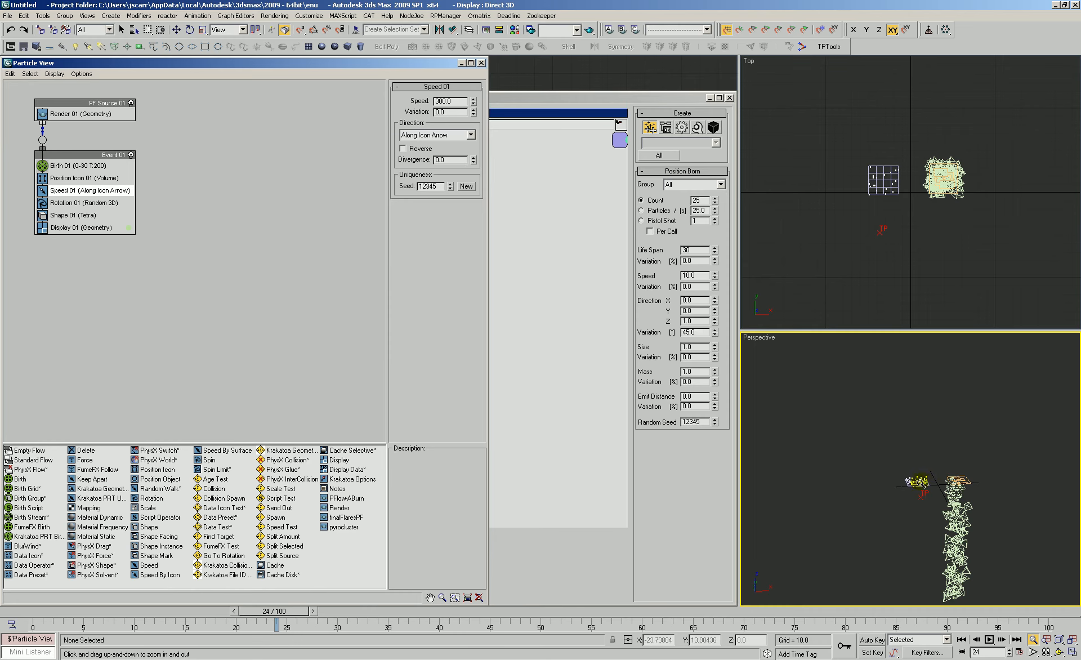
drag(914, 483, 884, 479)
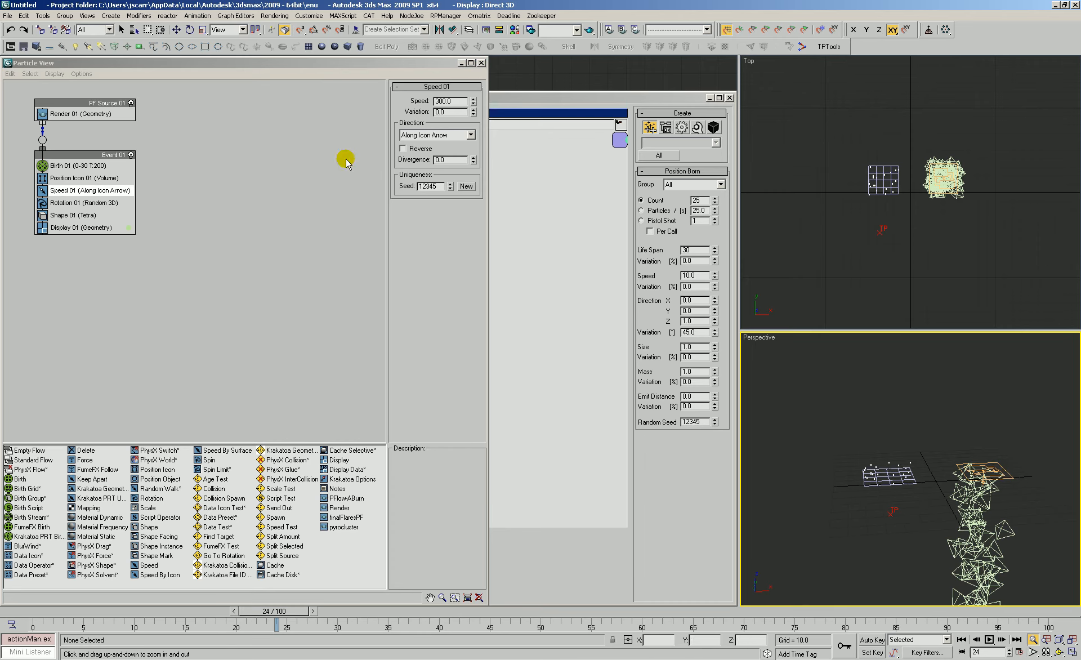
click(403, 149)
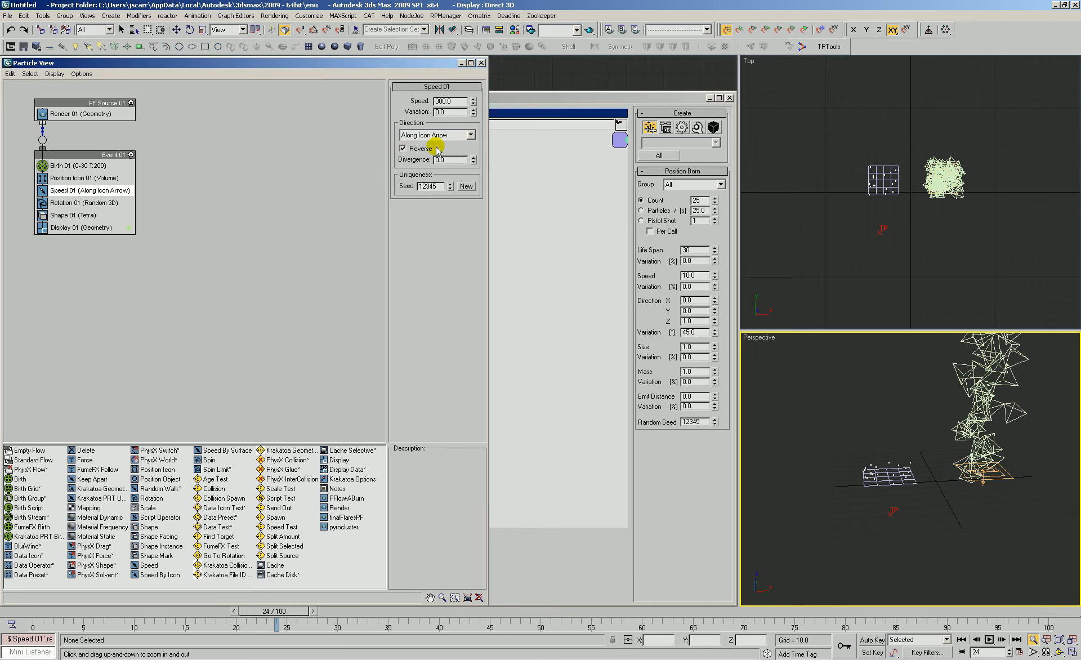
middle_drag(847, 472, 901, 450)
right_click(901, 451)
Step: Return to the Thinking Particles window, turn on Edit on the fly for the Master Dynamic and go to frame 17
click(654, 376)
click(378, 221)
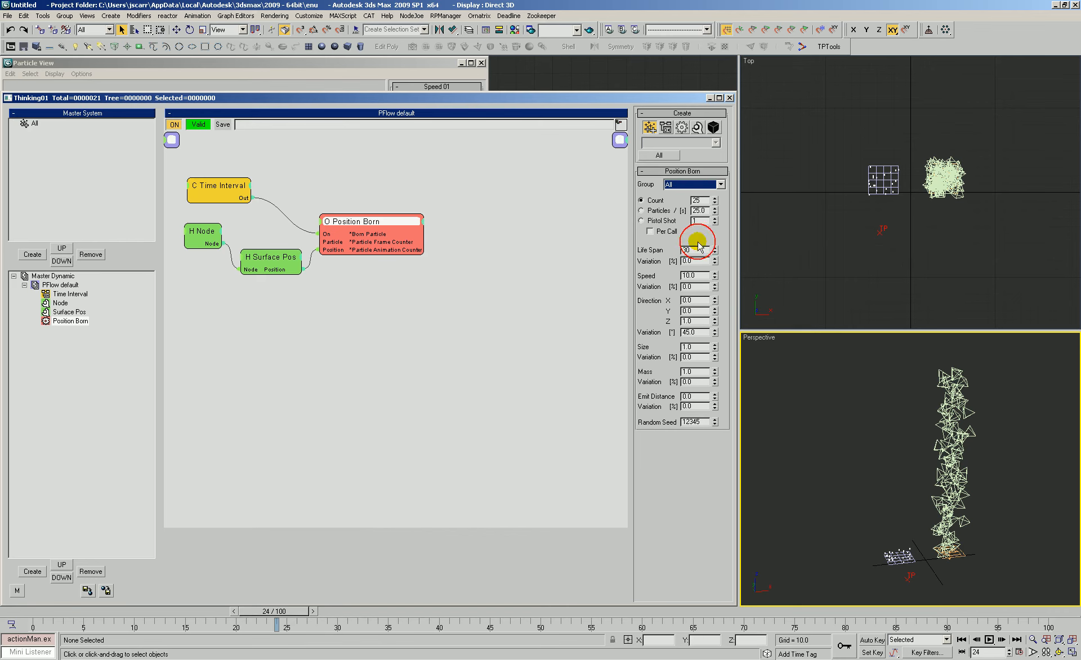
click(341, 266)
click(53, 275)
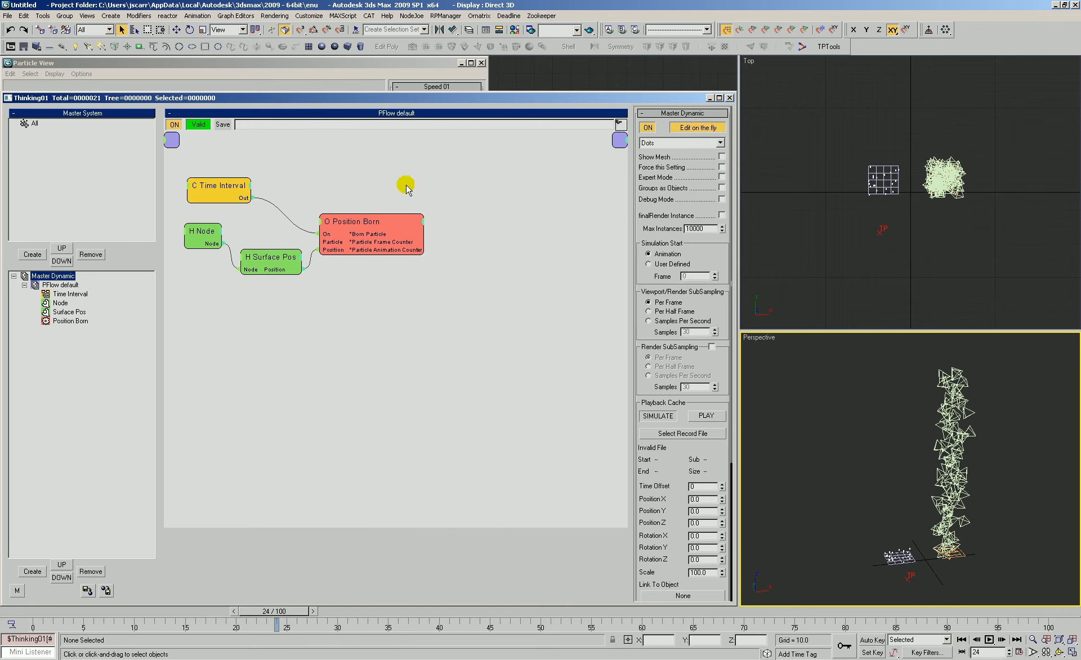
click(696, 128)
drag(27, 612, 185, 609)
Step: Set Position Born's speed to 300 and its direction variation to 0 degrees
click(399, 230)
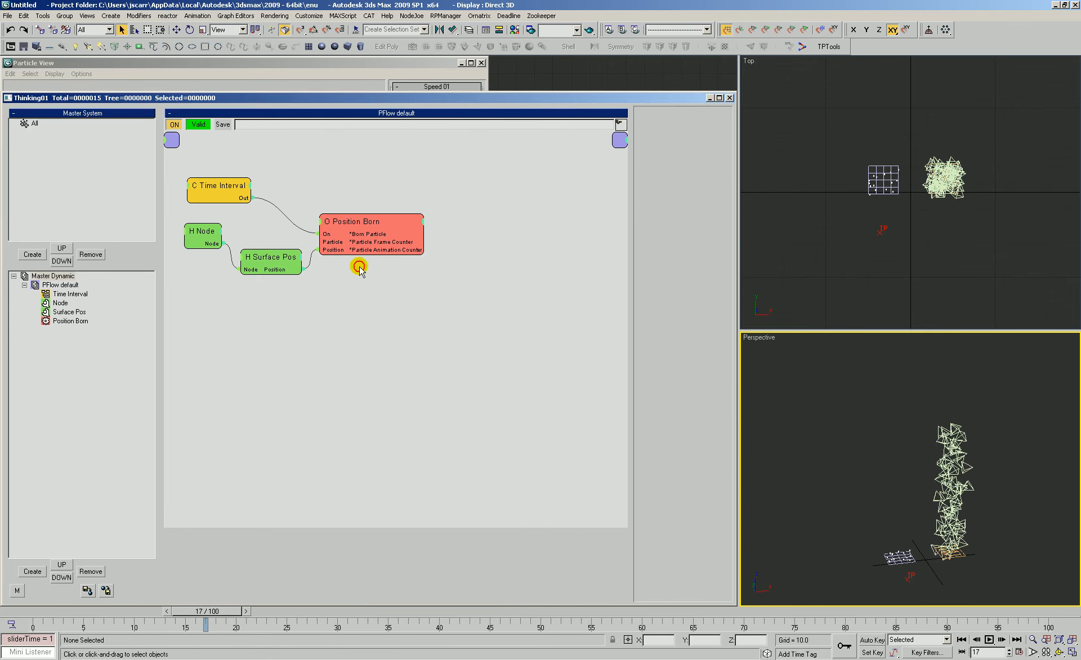
drag(715, 276, 690, 142)
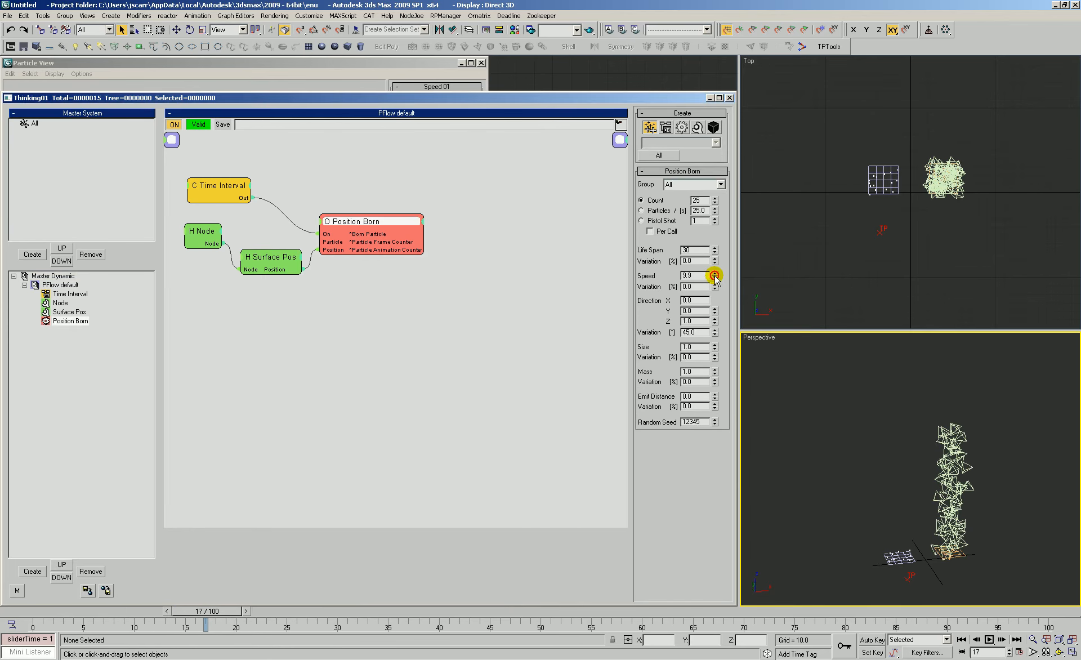
double_click(693, 249)
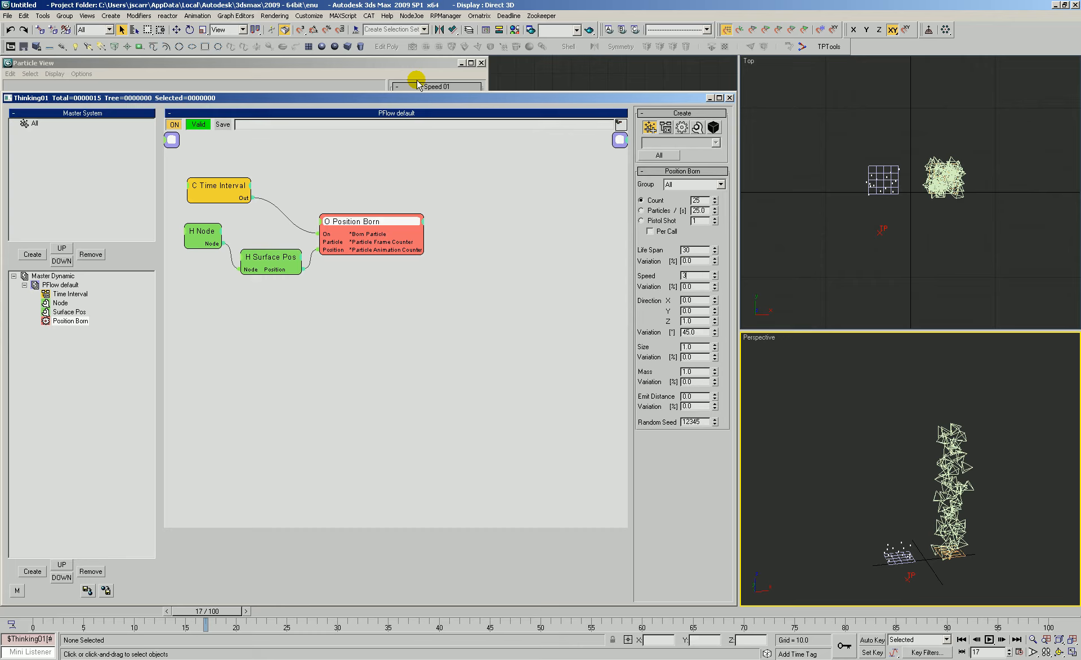
right_click(715, 332)
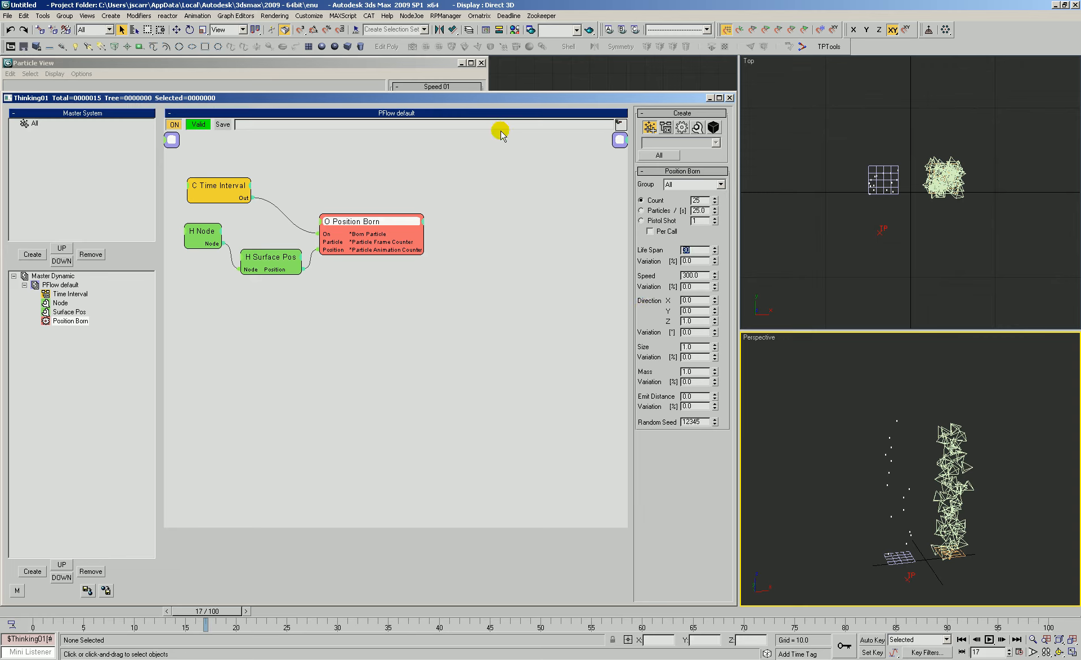
Step: Set Position Born's life span to 9999 and its count to 200, matching the PFlow birth amount
click(280, 66)
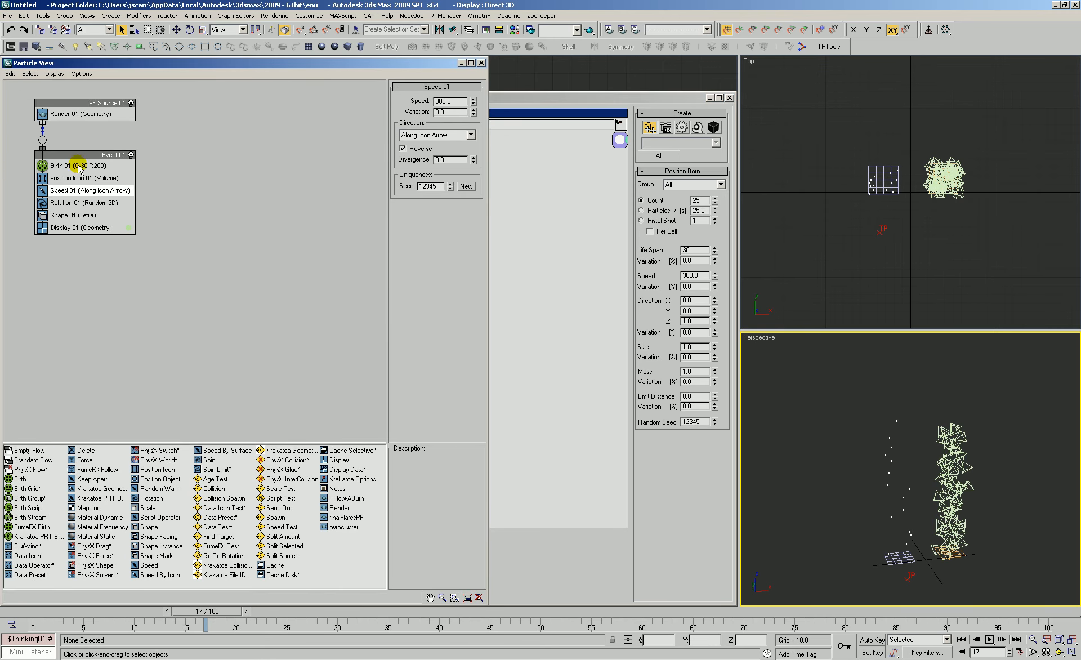
click(690, 250)
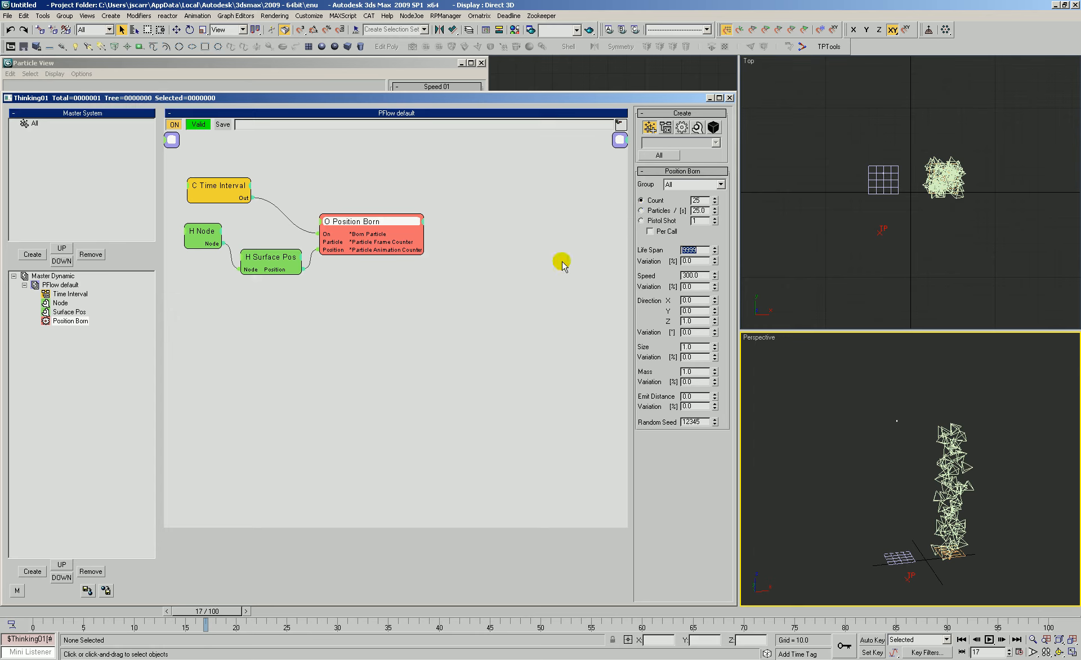
click(698, 200)
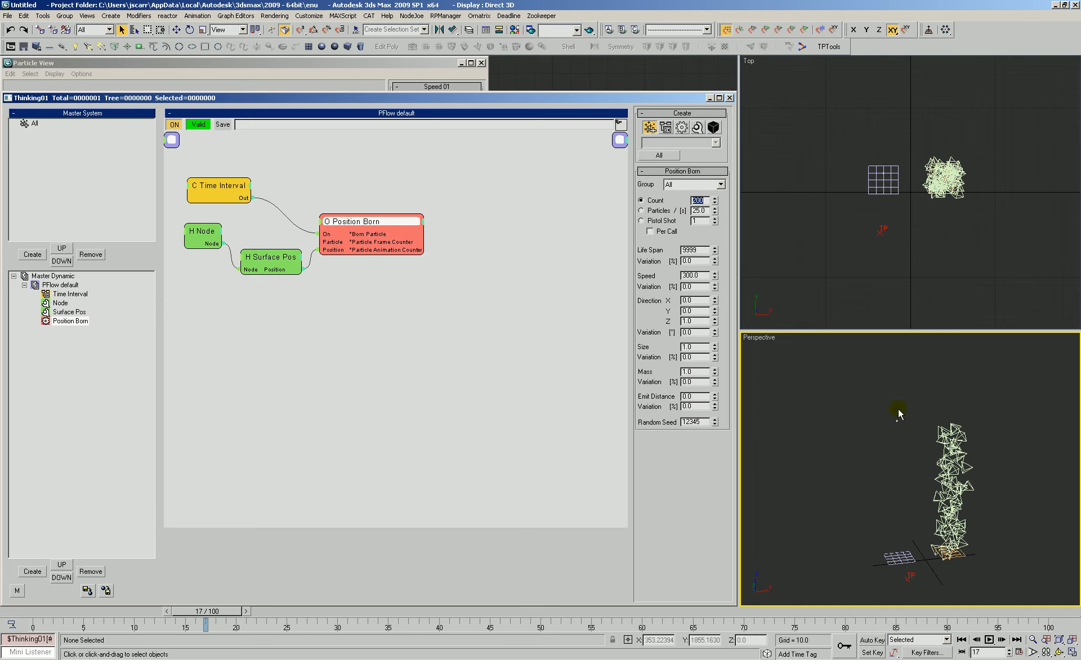
click(894, 426)
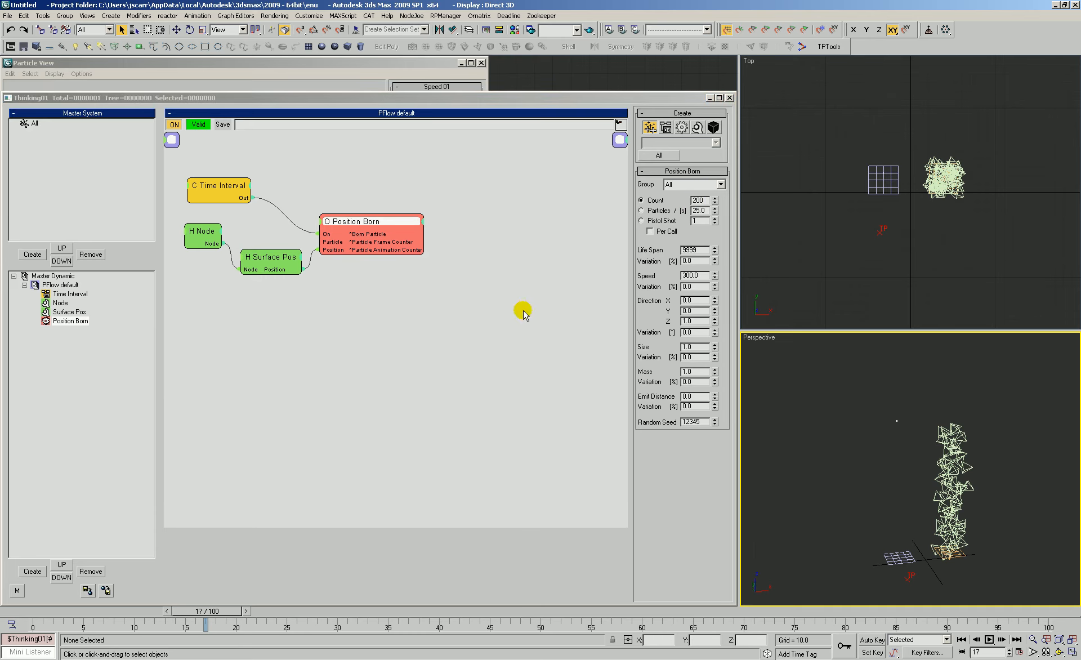
click(228, 188)
click(346, 251)
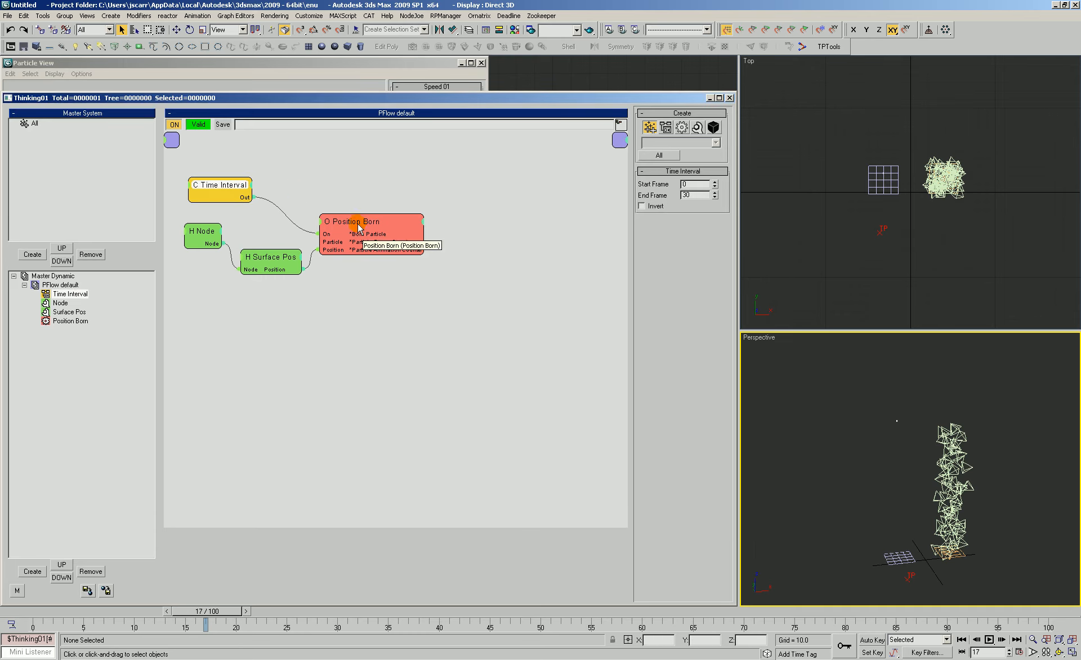
drag(227, 196, 224, 197)
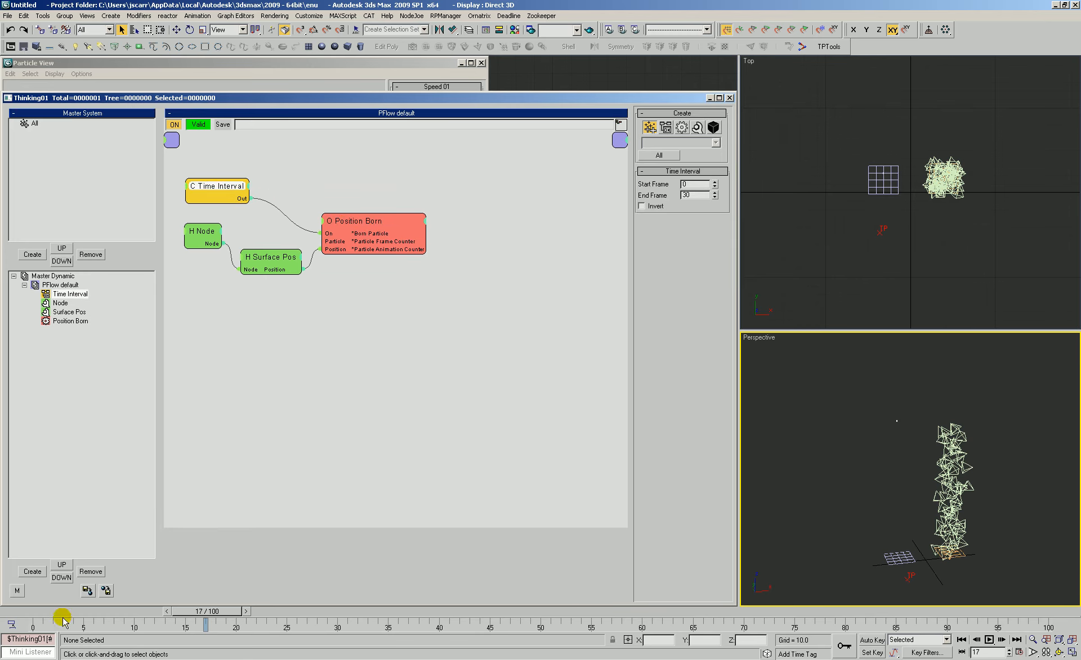
drag(394, 221, 394, 219)
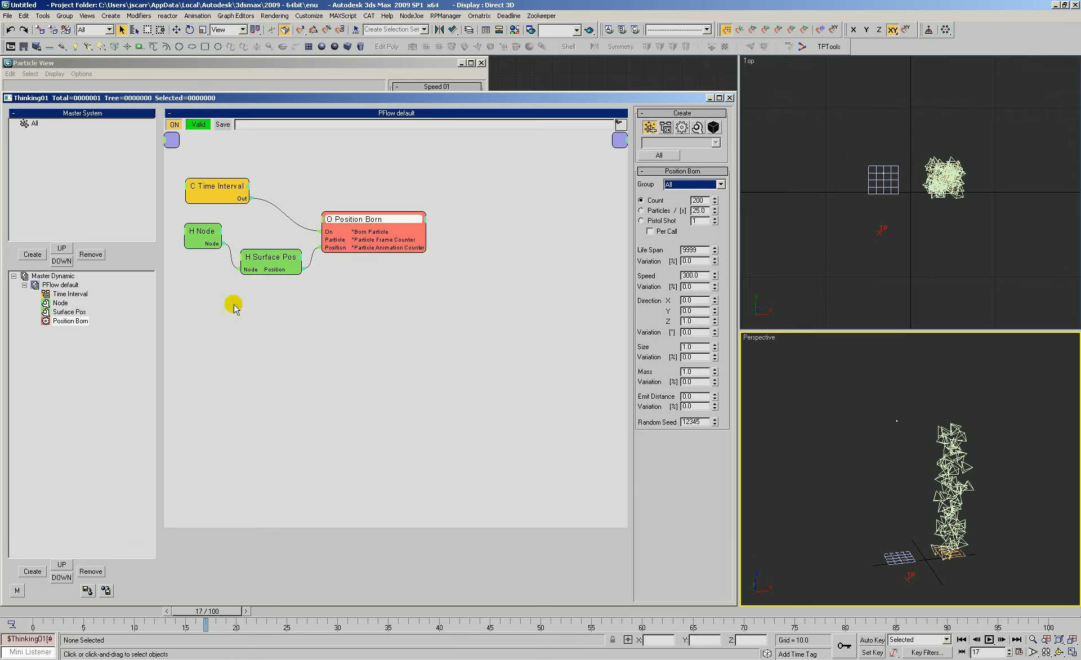
drag(216, 200, 221, 193)
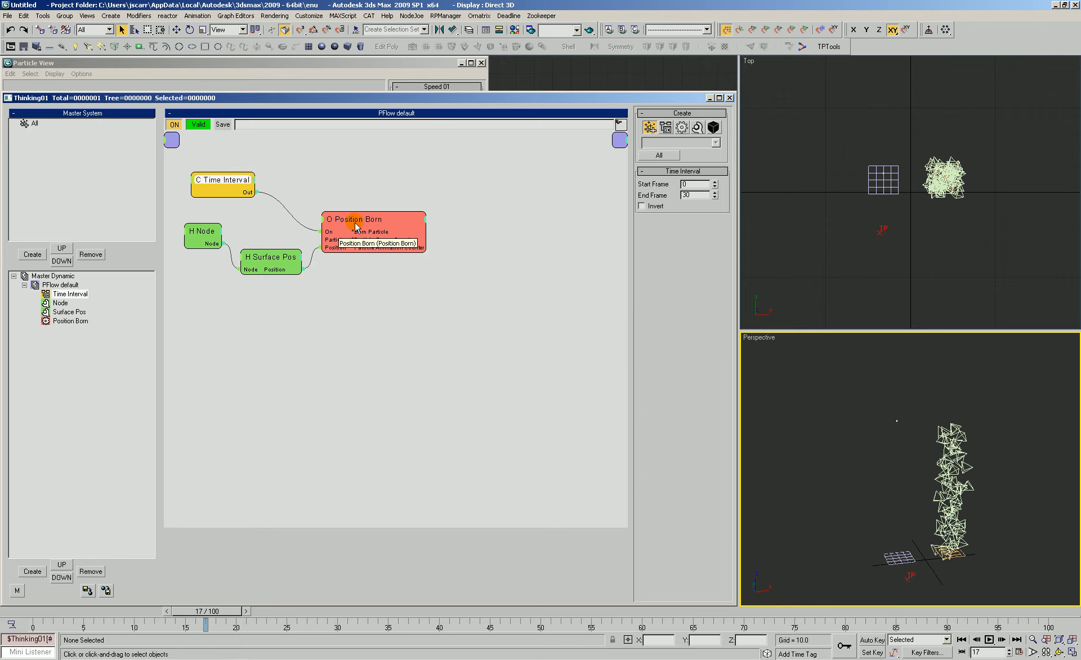
Step: Switch Position Born from Count to Particles per second and raise the rate to about 84.8
drag(366, 218, 364, 219)
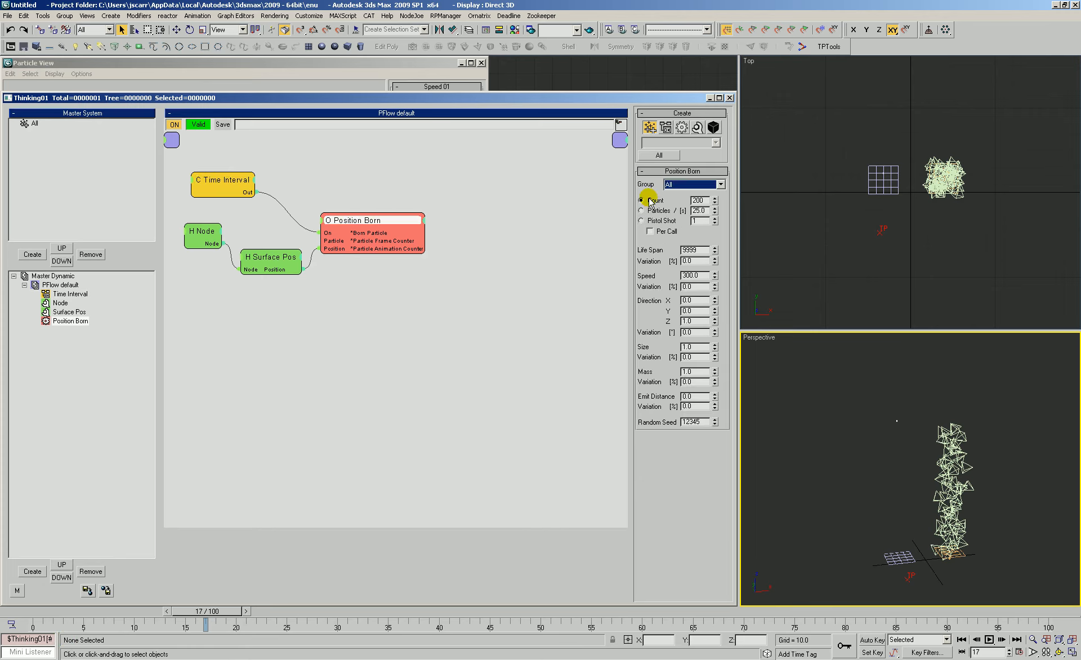
click(683, 208)
drag(715, 207, 695, 104)
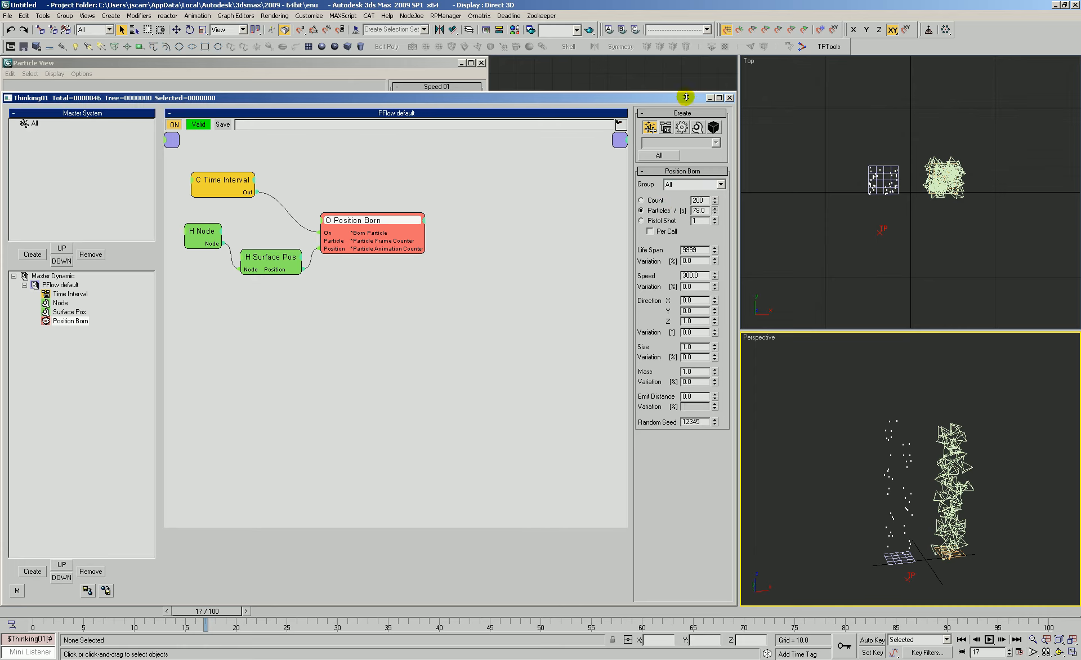
Step: Go to frame 33 and raise Position Born's rate to 97.52 particles per second
drag(206, 624, 368, 623)
click(905, 499)
key(alt+z)
drag(905, 500, 923, 441)
click(412, 217)
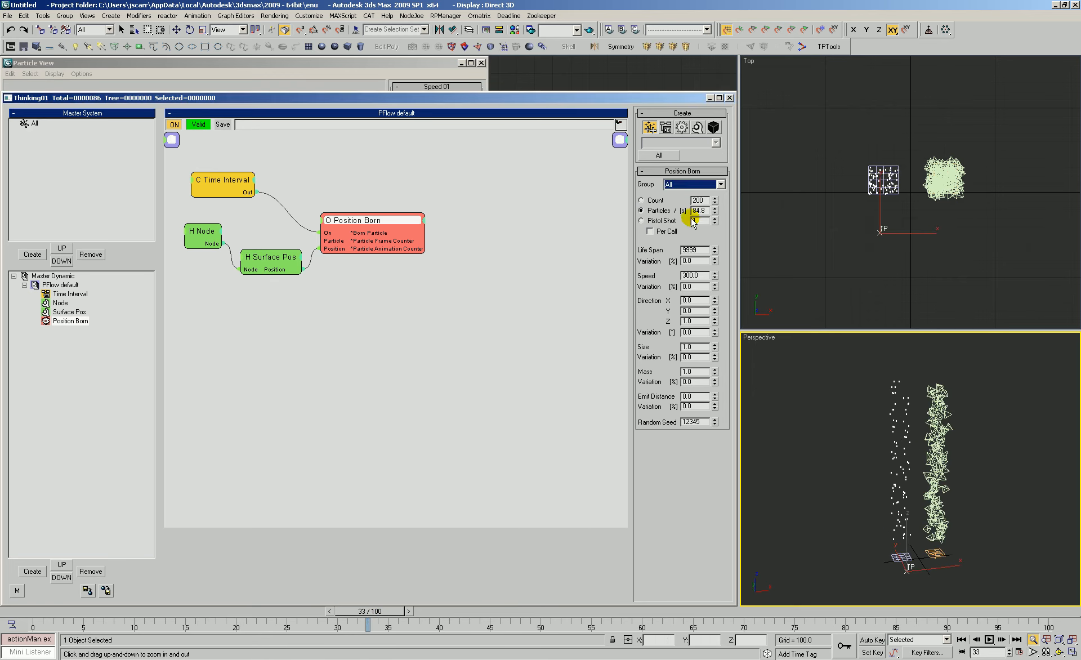
drag(715, 211, 717, 203)
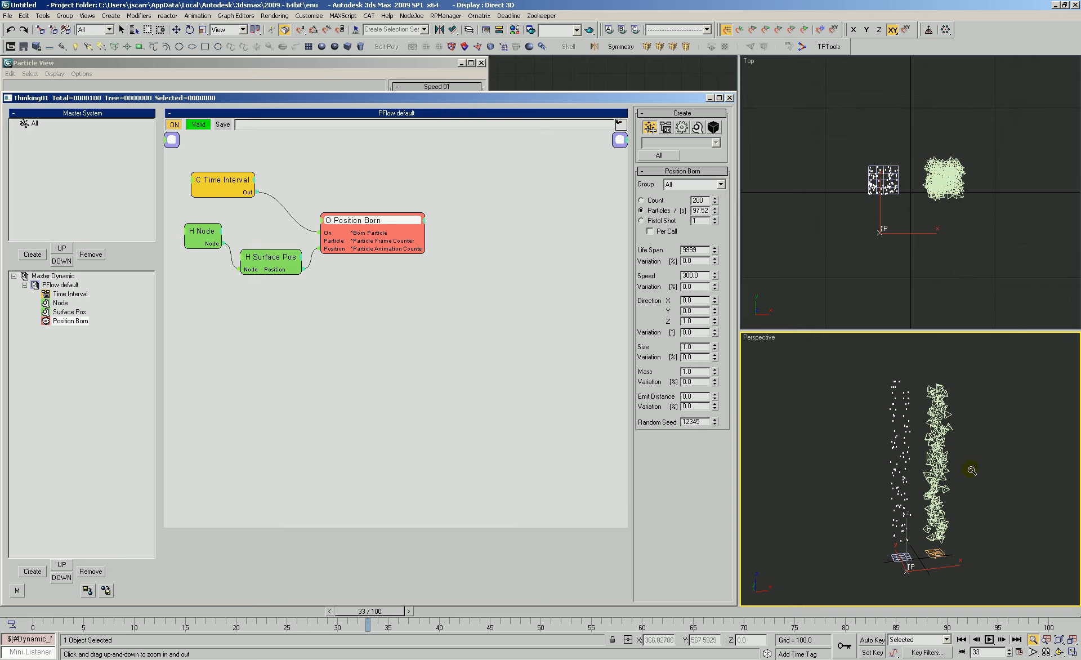
Step: In Particle View, enable the Track Update option that displays particle counts on the PF Source and Event 01
click(345, 64)
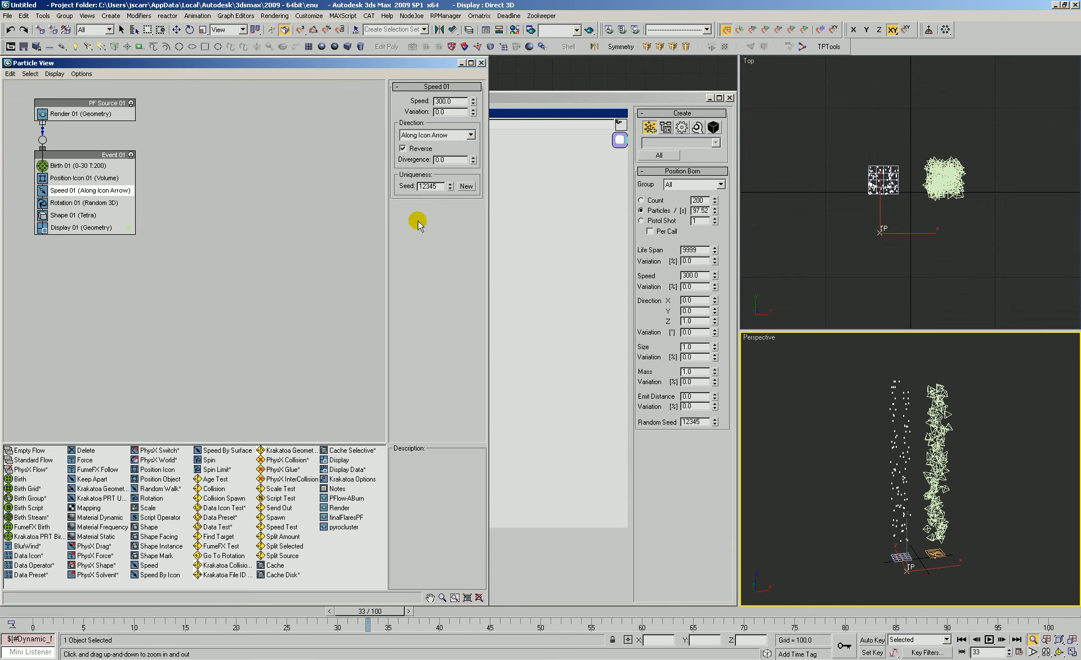
click(525, 91)
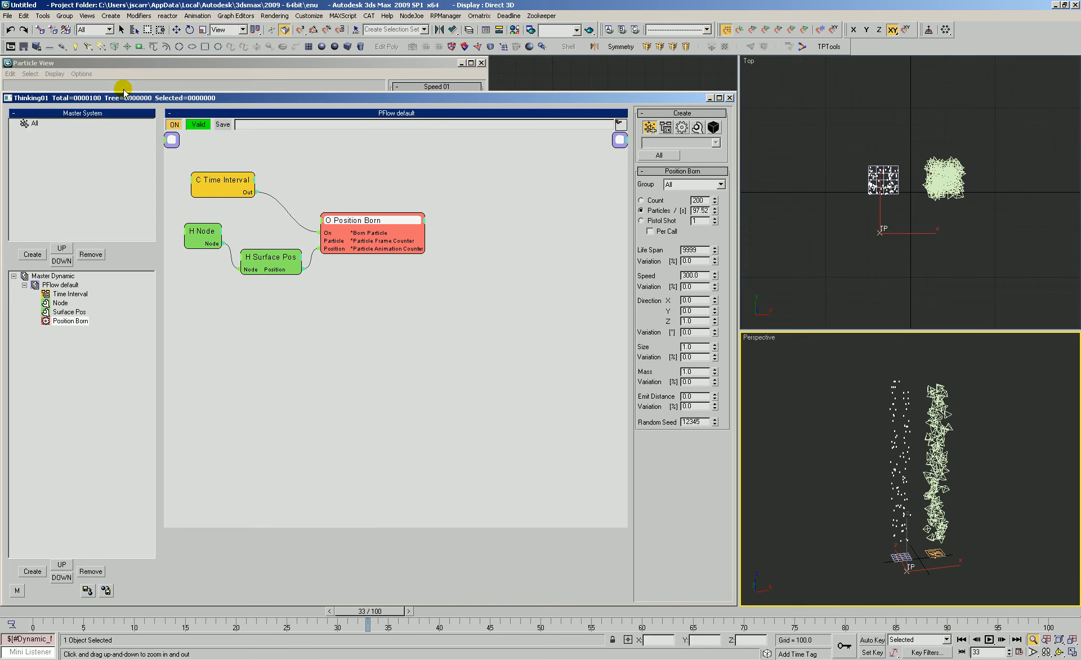
click(220, 71)
click(54, 73)
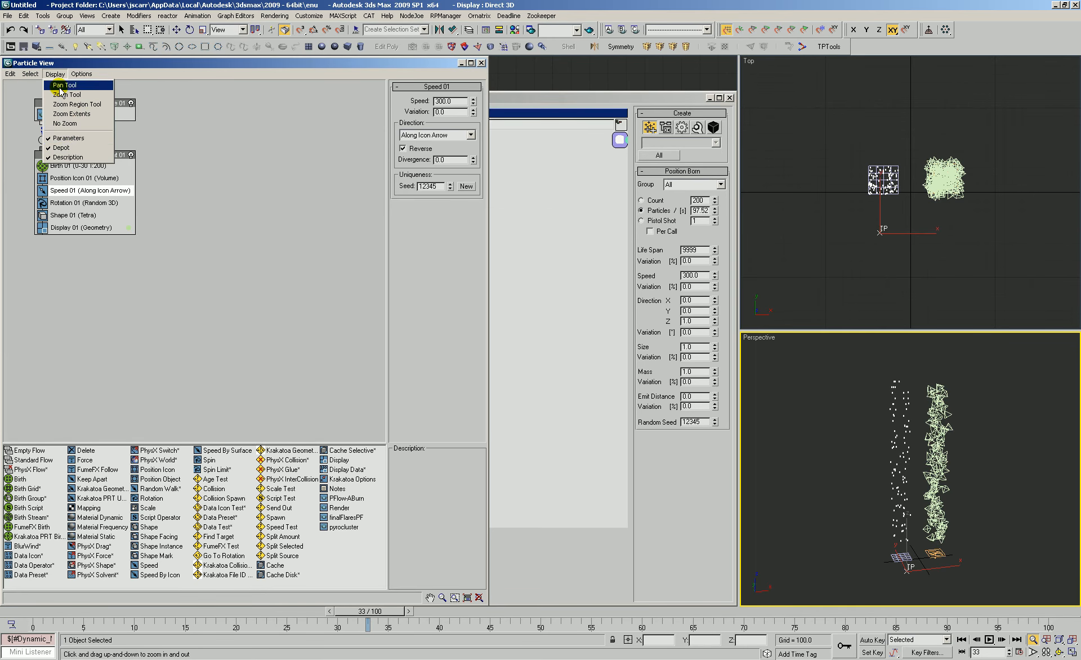
mouse_move(79, 74)
mouse_move(97, 114)
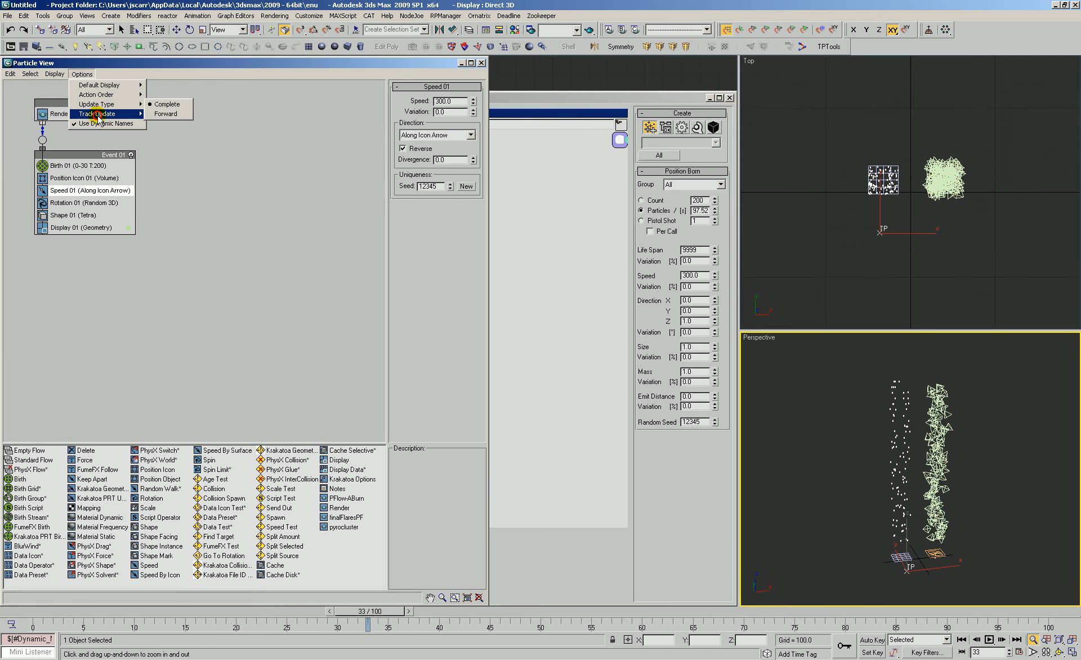
click(173, 114)
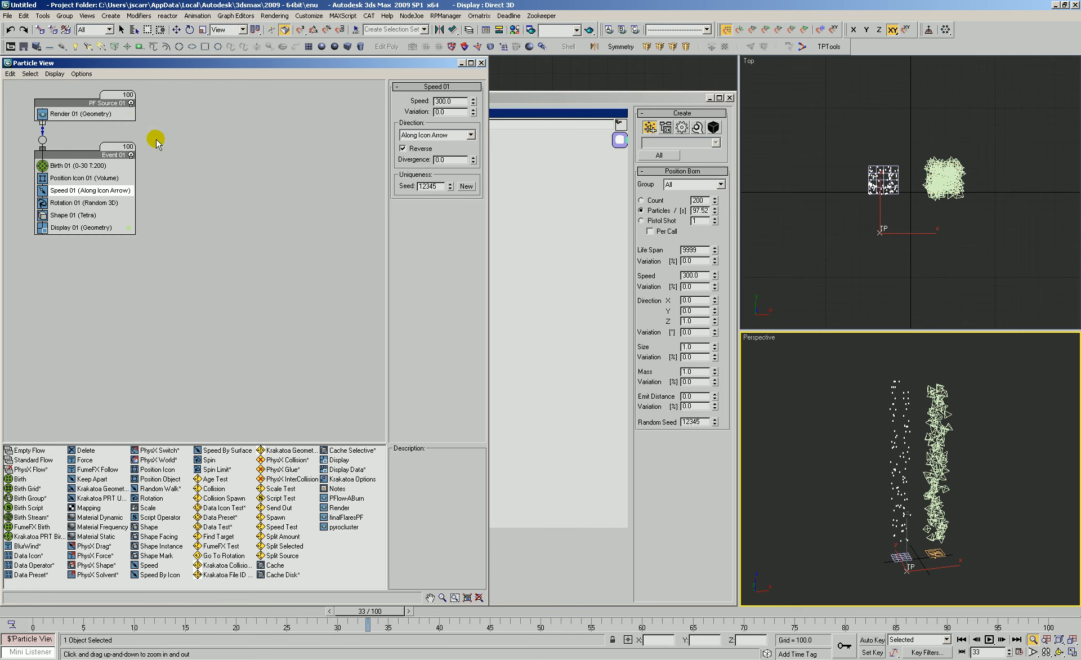
Step: Examine Birth 01's amount and emit range, scrubbing to frame 35 to check Event 01's particle count
click(130, 151)
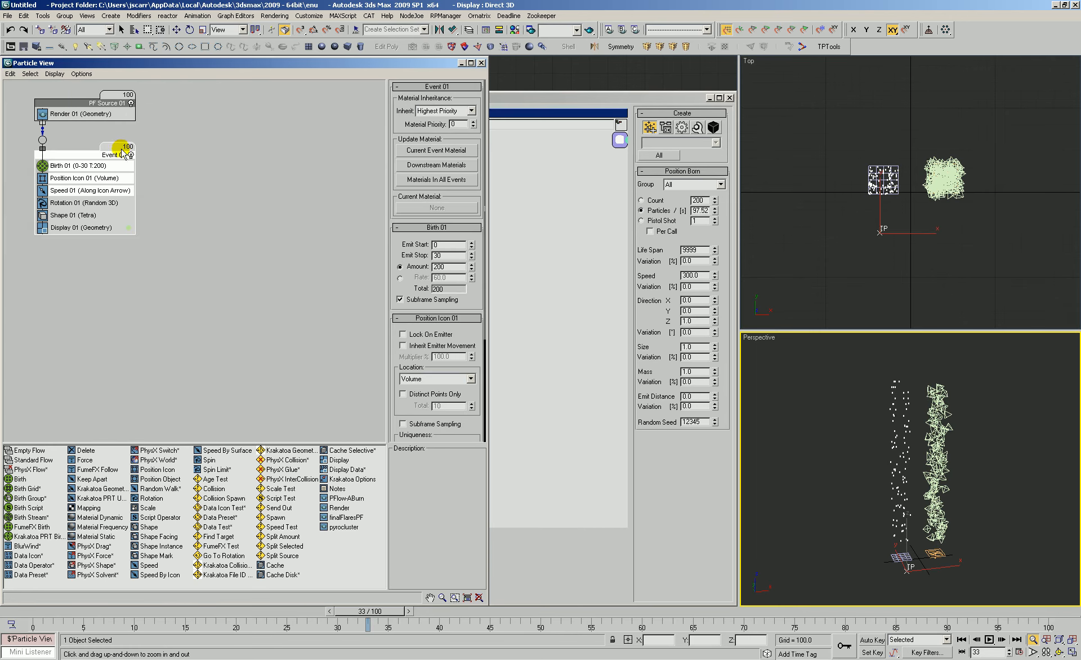
click(84, 165)
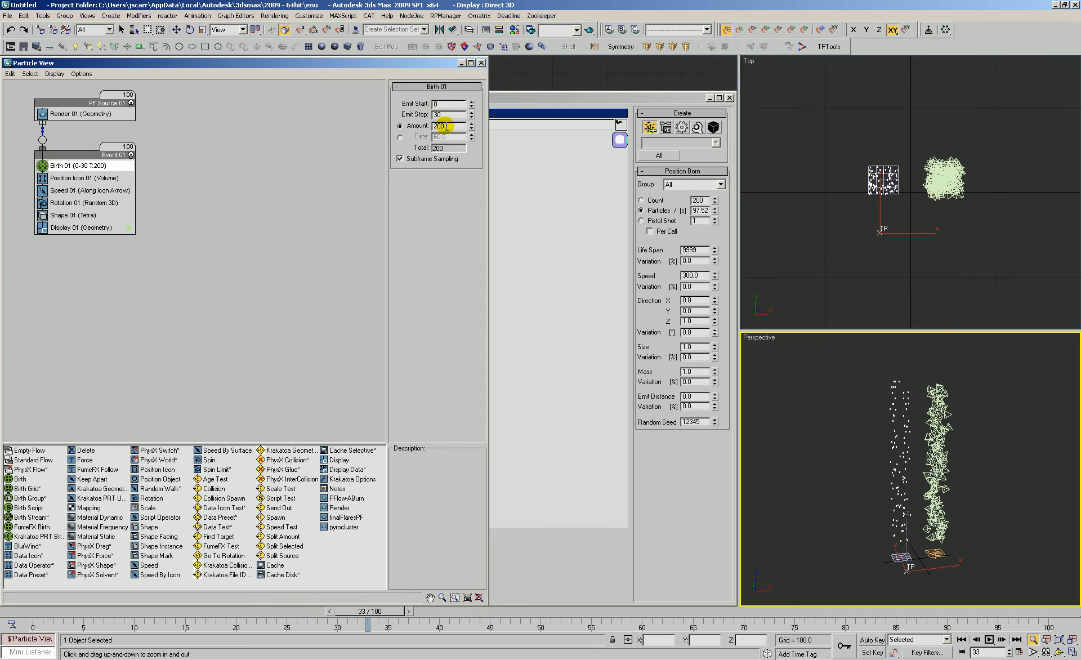
drag(38, 612, 388, 633)
key(alt+z)
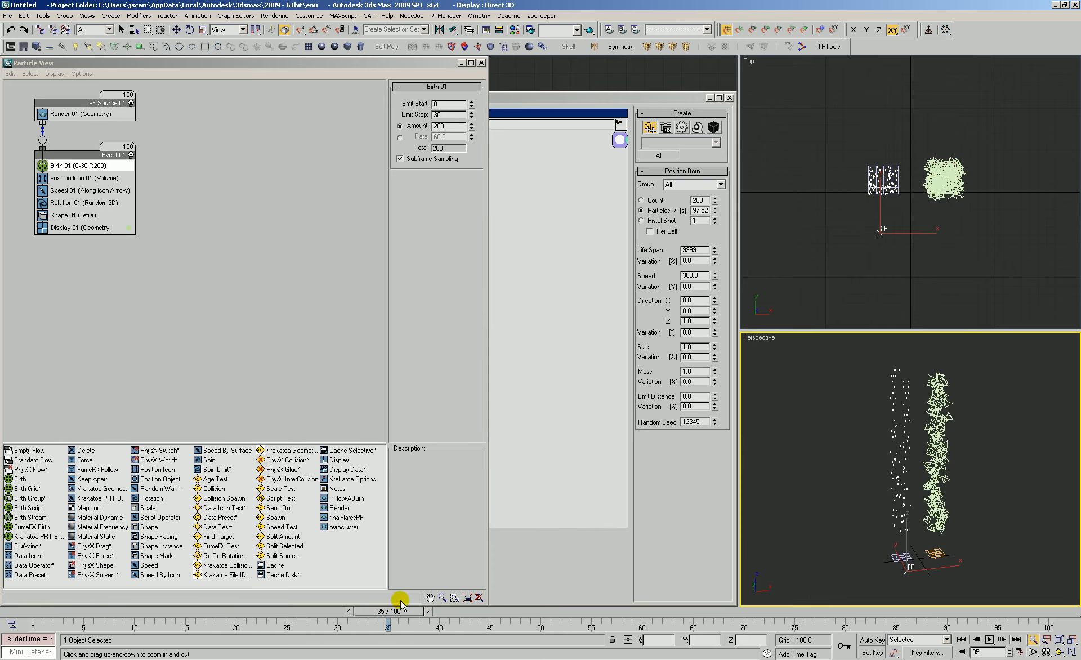
Step: Add a Std Shape operator to the PFlow default dynamic set, wire Position Born's particle output into it, and set its shape to Tetra
click(535, 99)
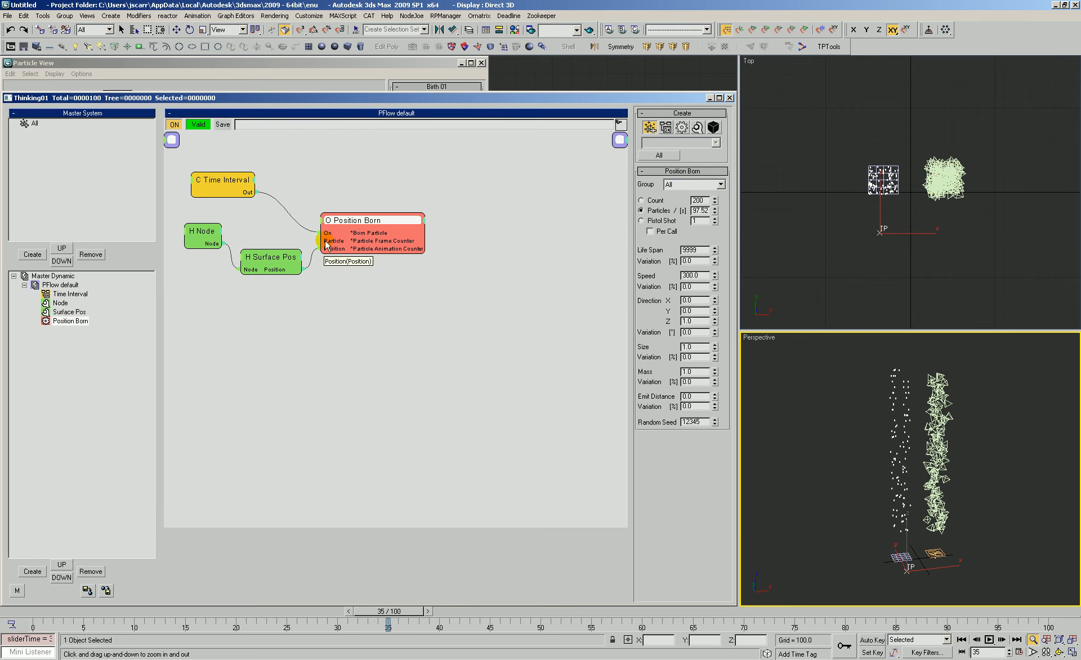
drag(935, 446, 926, 394)
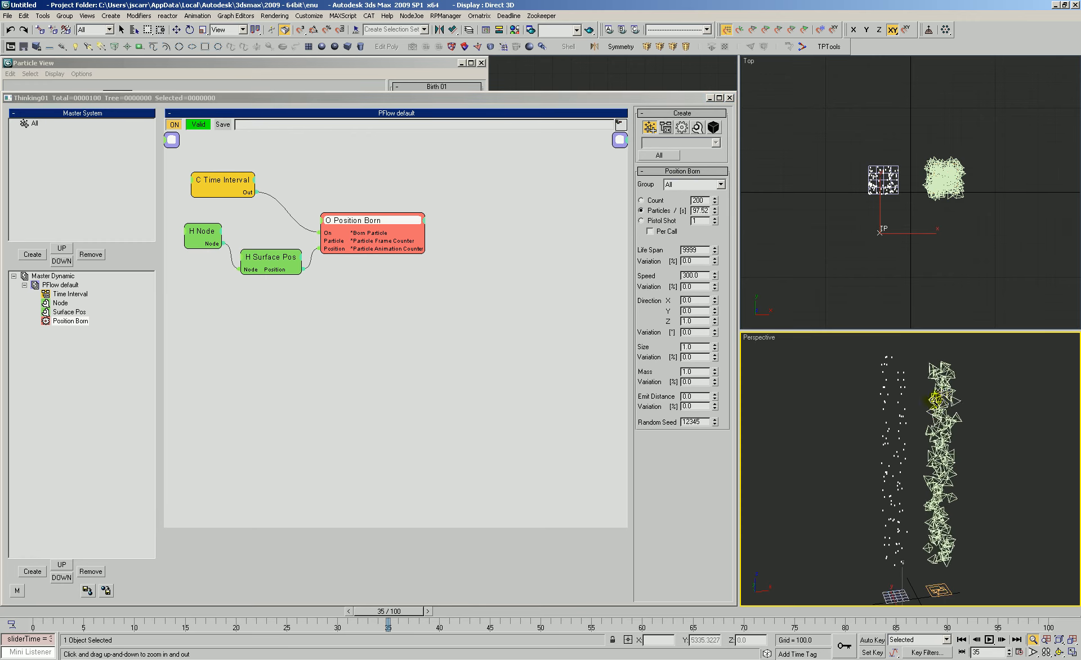
right_click(431, 201)
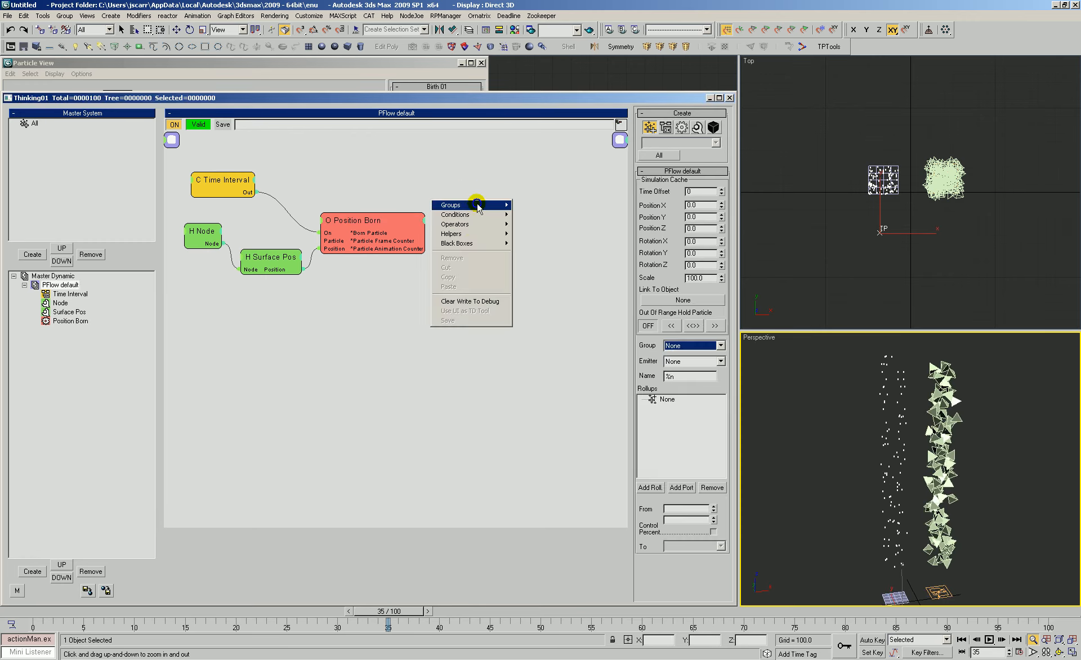
mouse_move(484, 224)
mouse_move(542, 257)
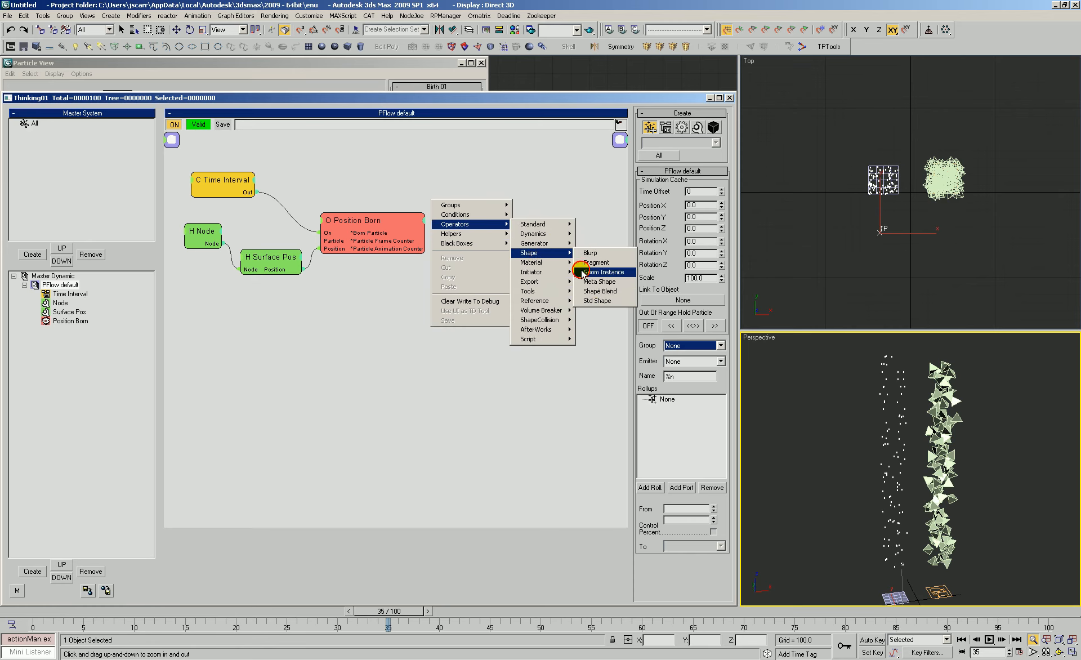
click(594, 304)
drag(484, 219, 414, 233)
mouse_move(509, 207)
mouse_down()
mouse_move(490, 232)
mouse_move(515, 217)
mouse_up()
click(679, 186)
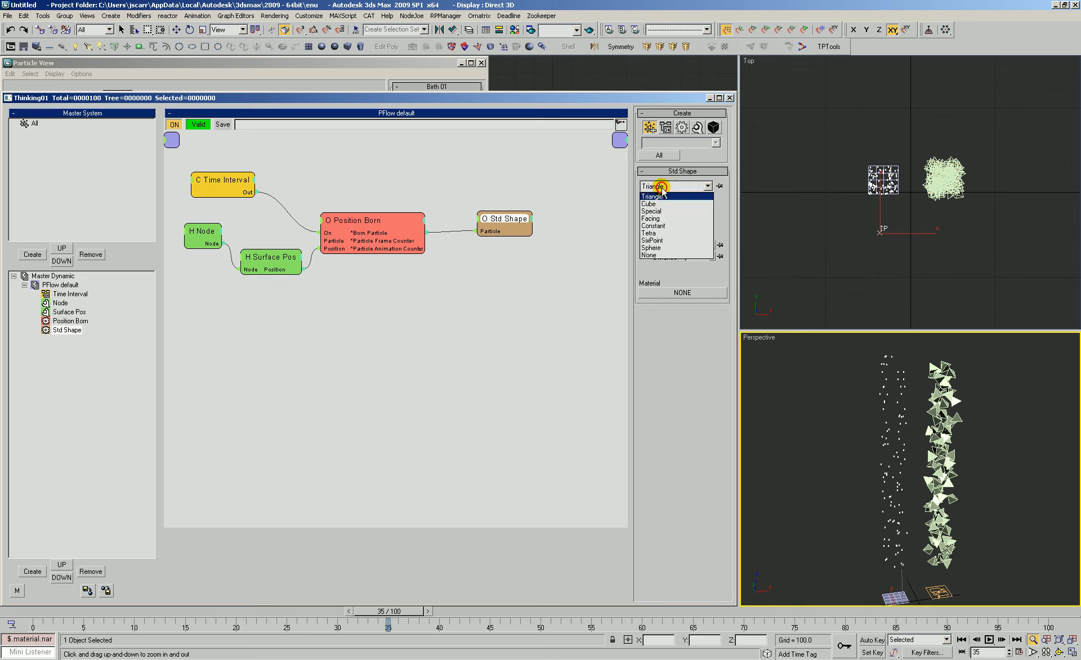
click(644, 235)
Step: Set Position Born's size to 10 and scrub the timeline to frame 33 to update the particles
click(418, 219)
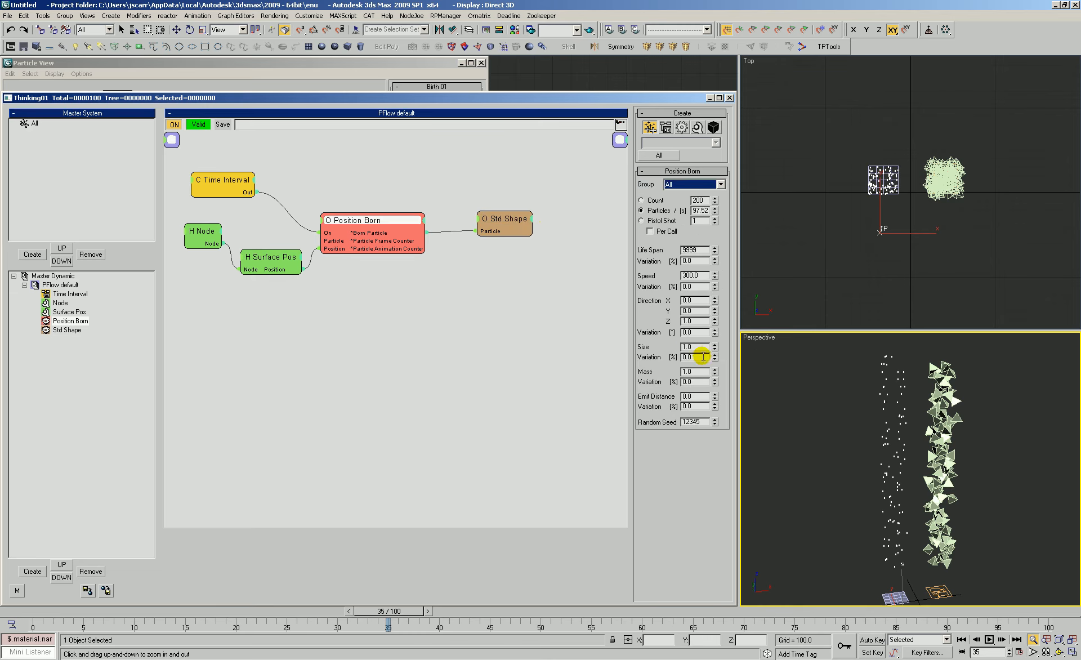
mouse_move(715, 348)
mouse_down()
mouse_move(713, 330)
mouse_move(713, 344)
mouse_up()
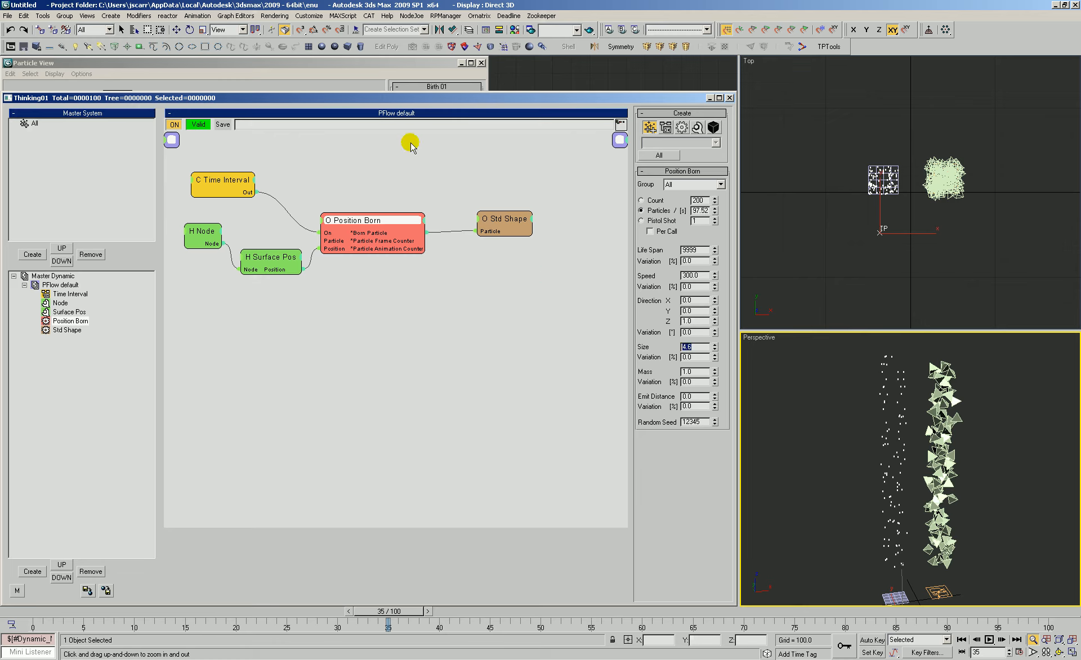
drag(23, 612, 355, 610)
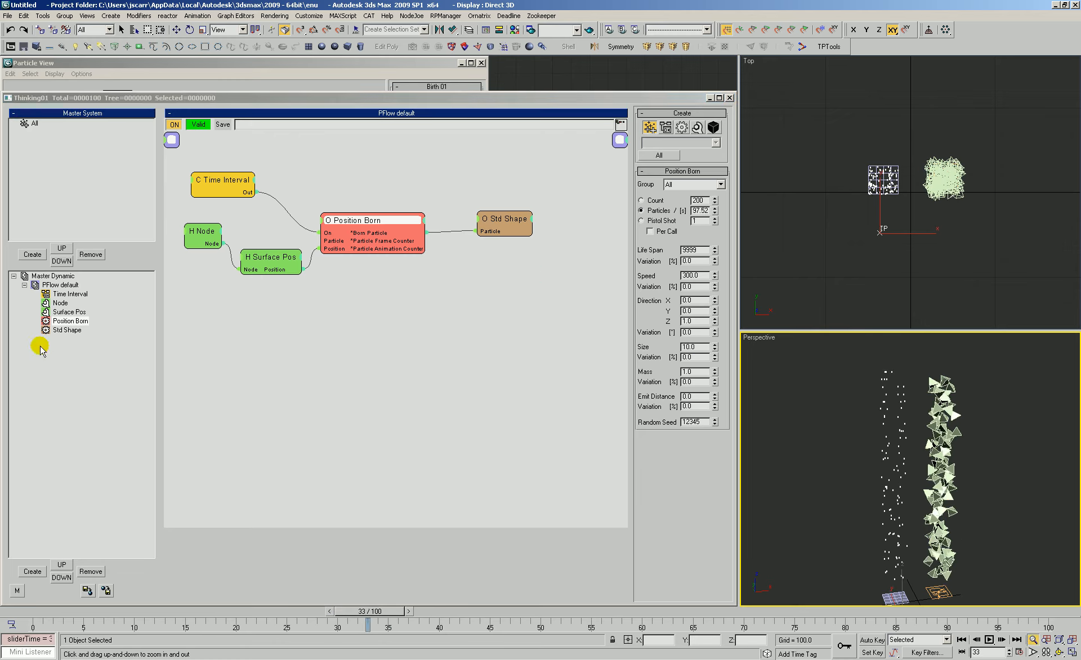
Step: Enable Show Mesh and Force this Setting for Master Dynamic so the tetra meshes display in the viewport
click(57, 276)
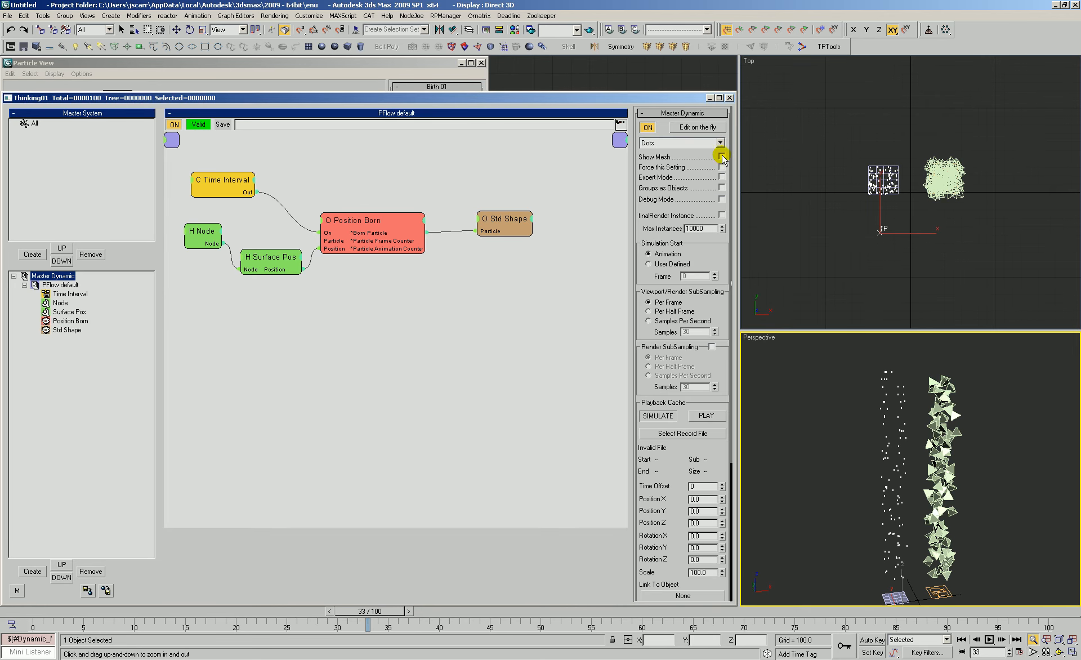
click(722, 157)
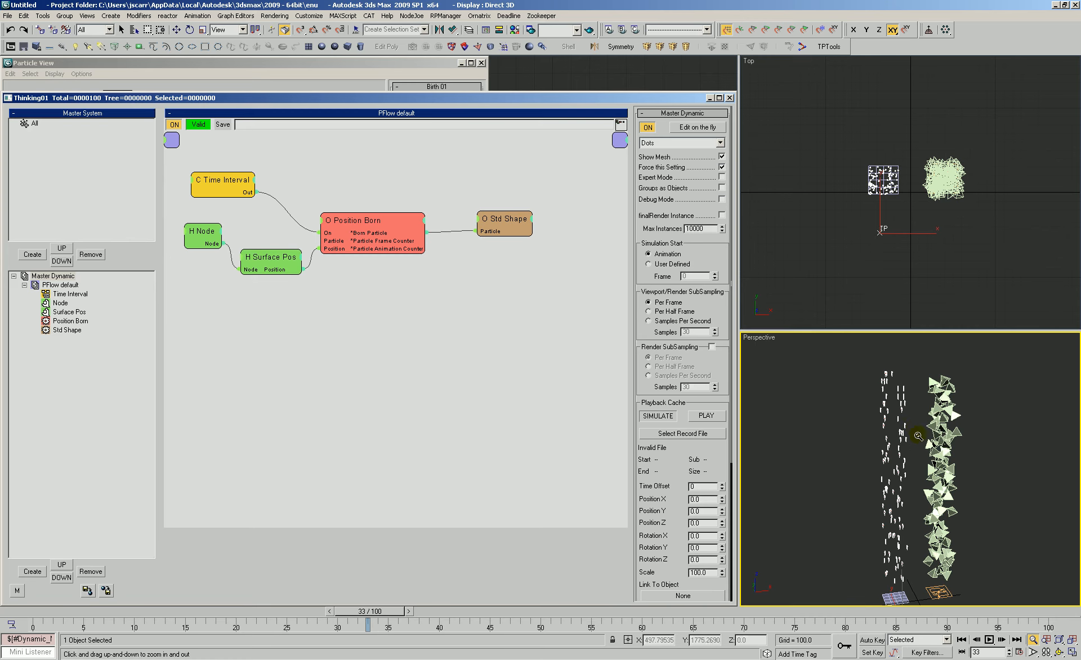
drag(902, 454, 931, 410)
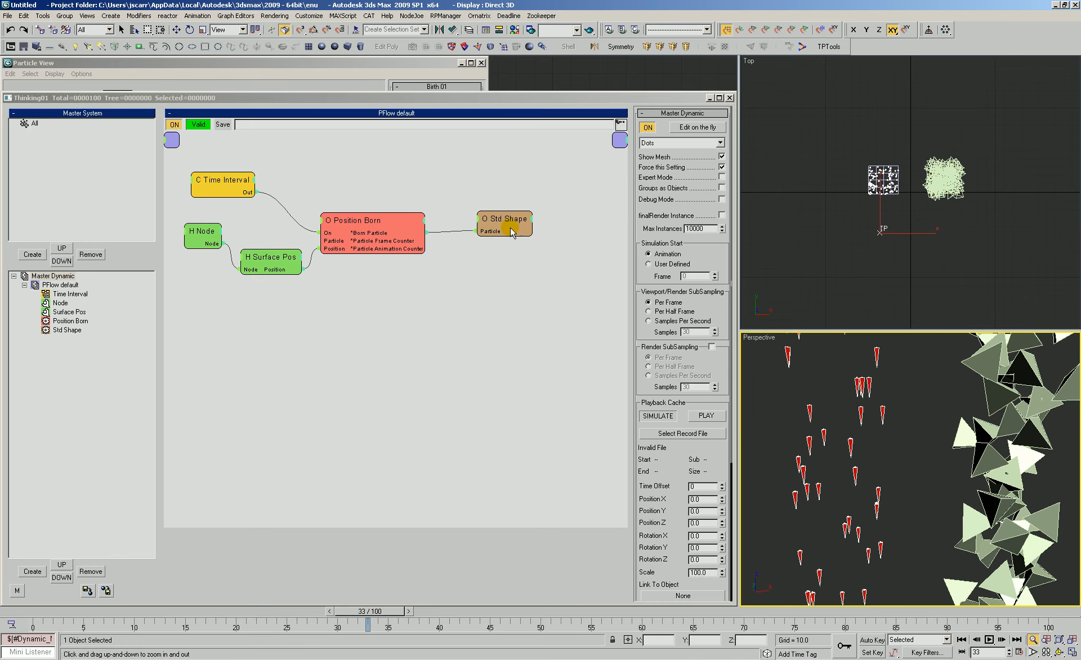
Step: Reposition the Std Shape node slightly higher and raise Position Born's size to about 61.1
drag(496, 222, 505, 210)
click(372, 234)
drag(715, 348, 605, 125)
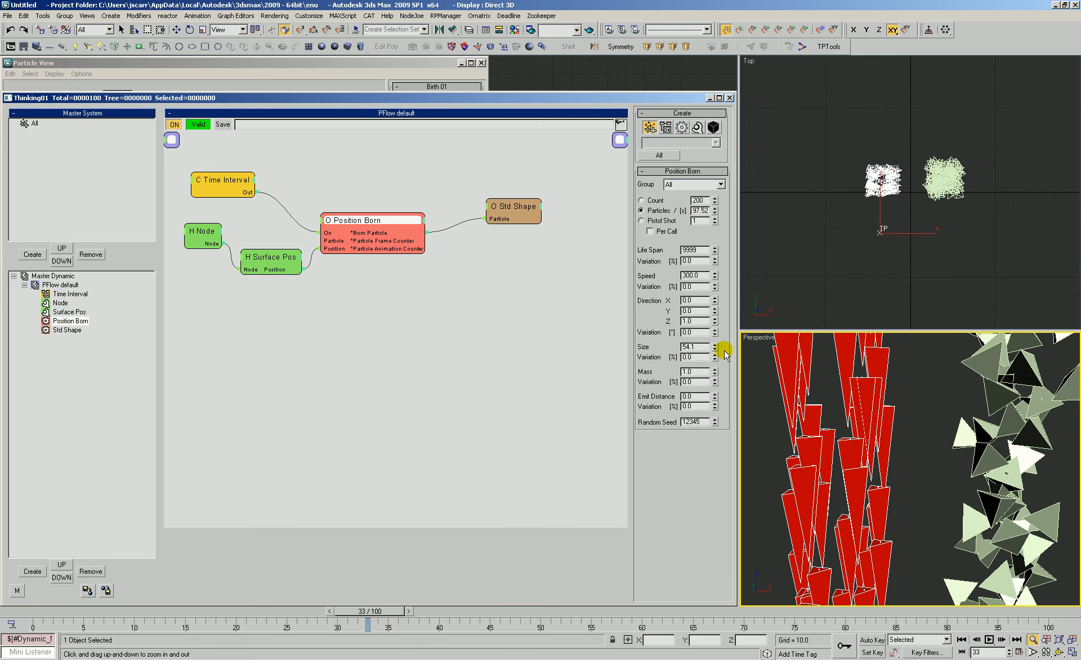
drag(713, 348, 679, 336)
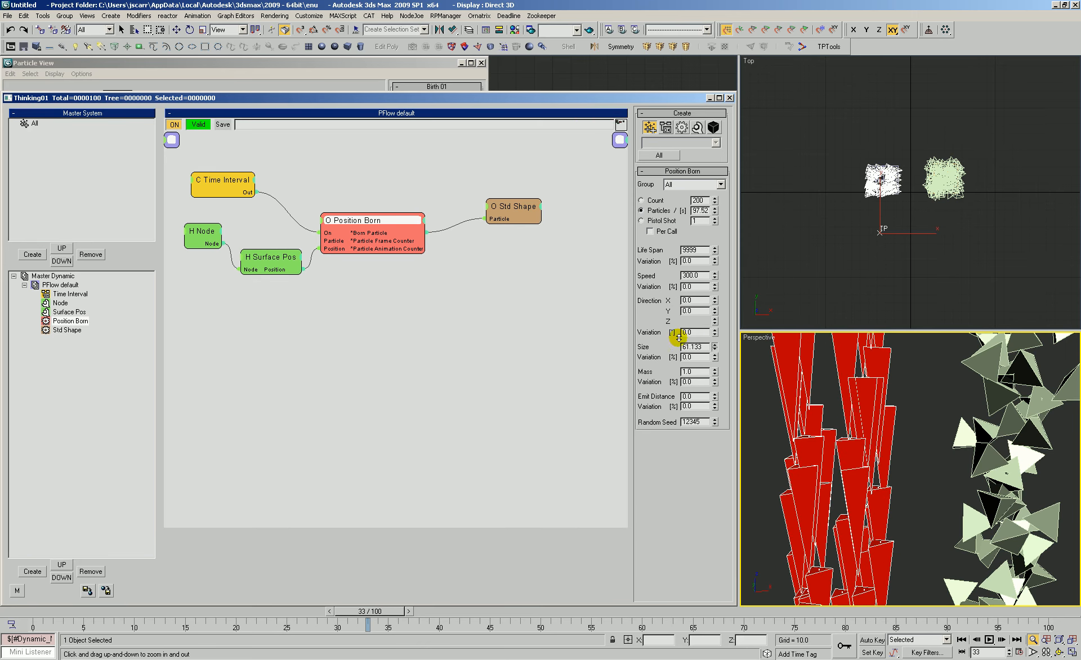
Step: Add a Scale operator, wire Position Born's particle output into it, and reduce its Z-Scale to 28%
click(485, 260)
right_click(490, 242)
mouse_move(492, 268)
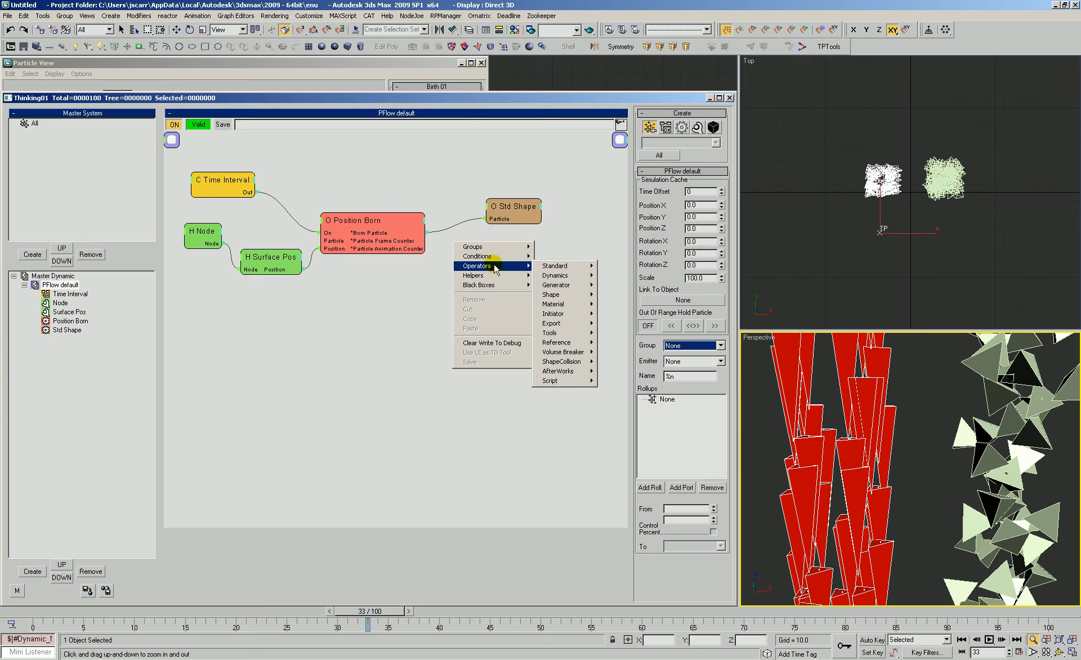
mouse_move(574, 266)
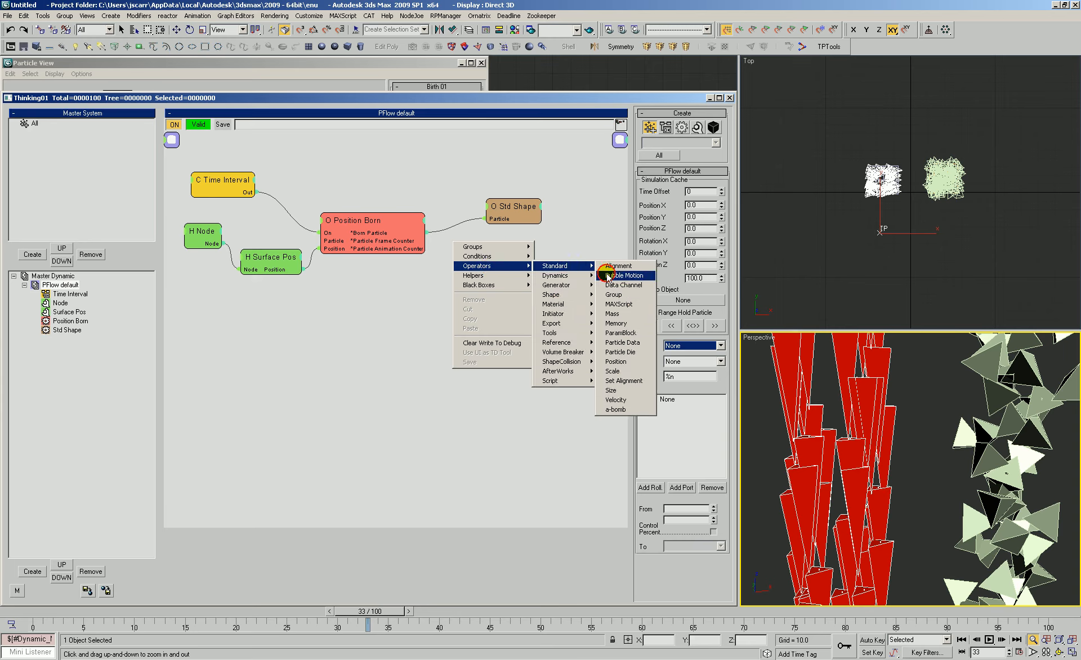
click(613, 371)
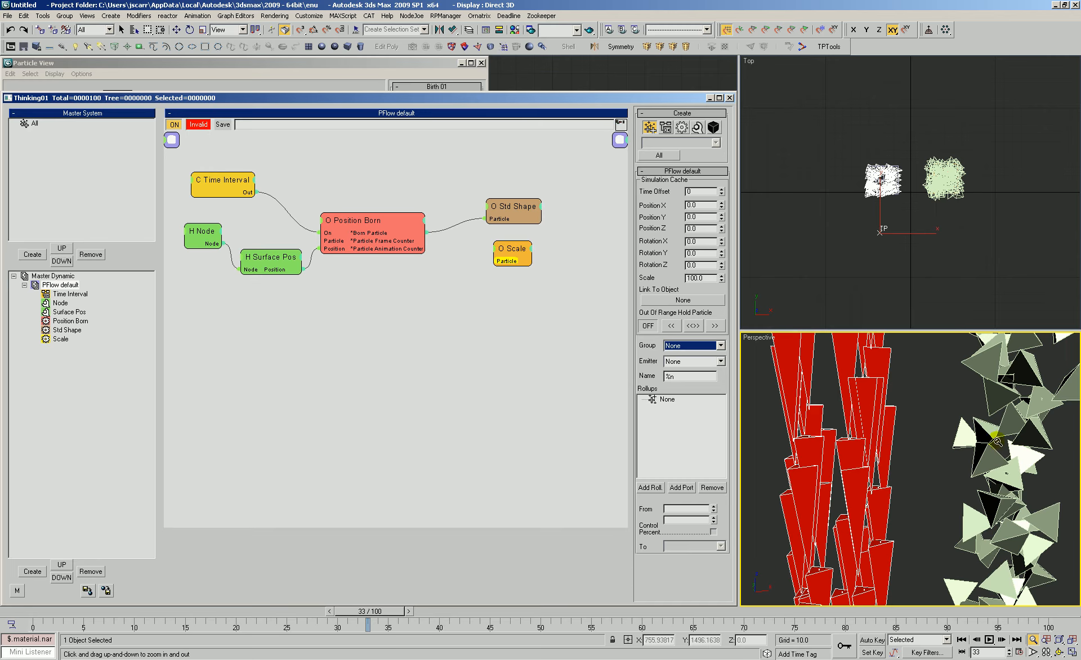
drag(426, 232, 504, 250)
drag(715, 225, 700, 263)
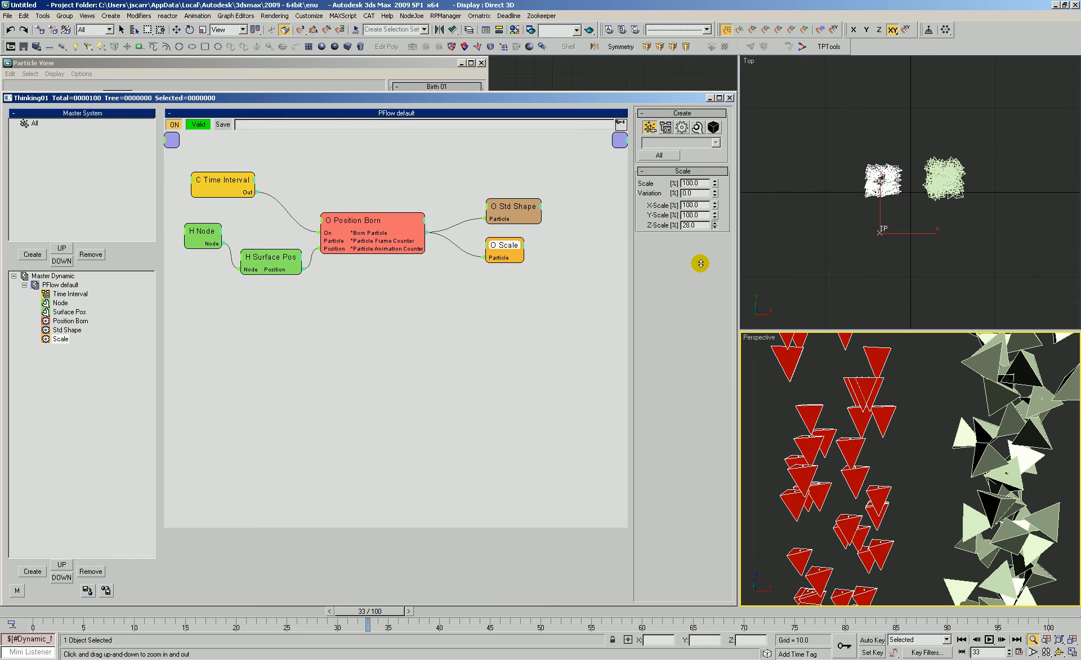
Step: Increase Position Born's size slightly and lower the Scale operator's Z-Scale to about 22.2% to match the PFlow tetras
click(374, 248)
drag(713, 347, 702, 326)
click(506, 248)
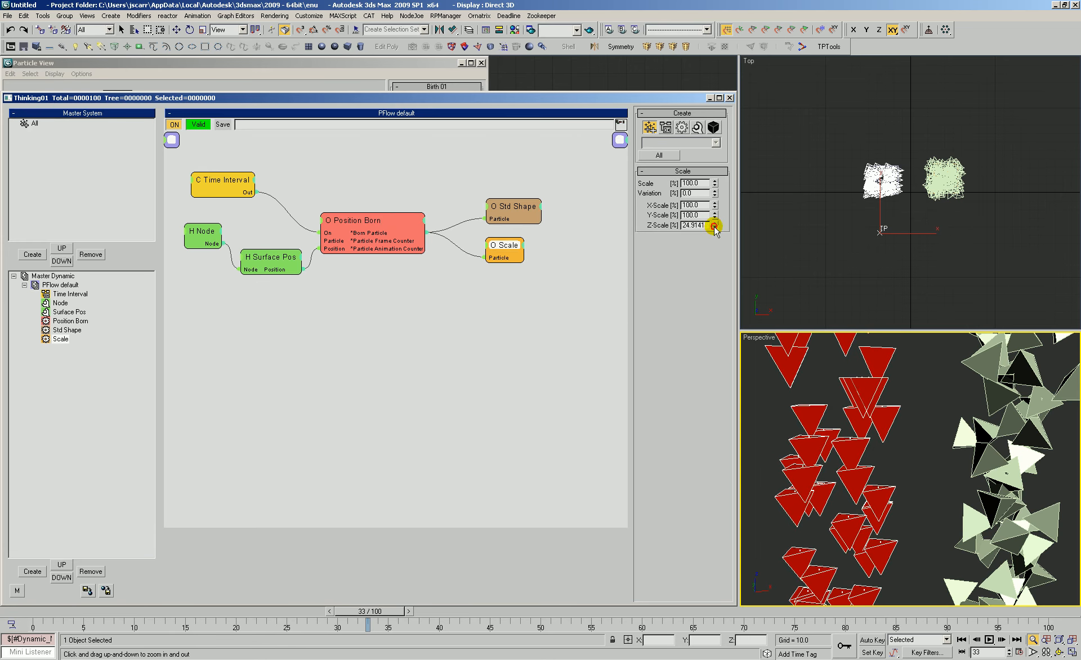
drag(713, 223, 714, 228)
drag(841, 363, 894, 464)
mouse_move(894, 465)
ctrl+alt+middle_down()
mouse_move(943, 429)
mouse_move(929, 430)
mouse_move(914, 479)
mouse_move(917, 439)
mouse_move(935, 521)
mouse_move(914, 471)
ctrl+alt+middle_up()
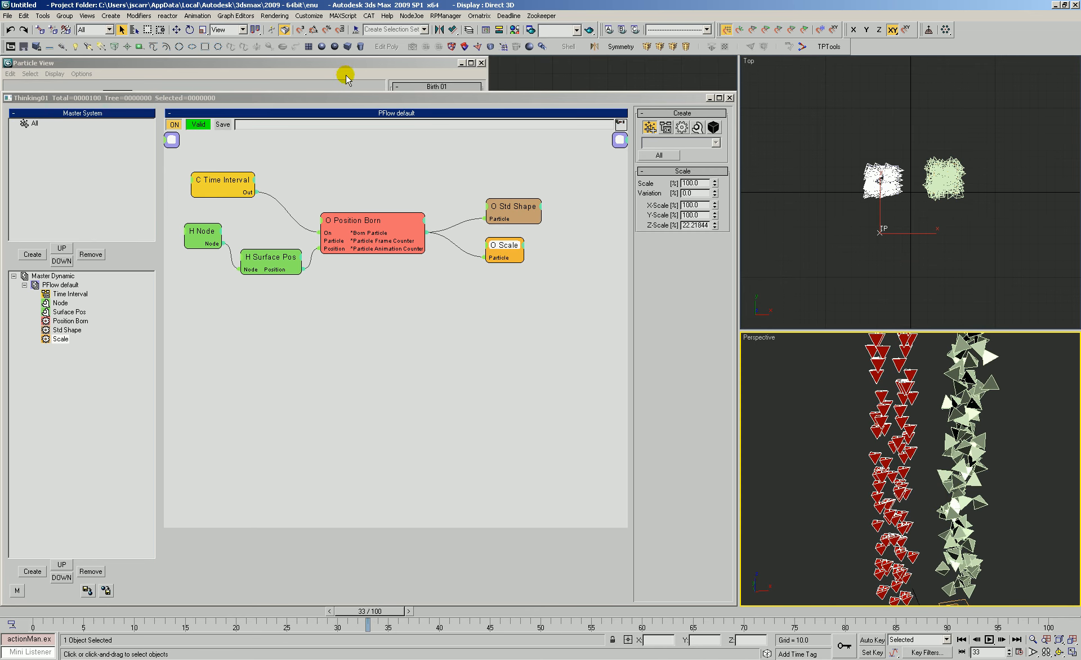
Step: Review the Rotation 01 operator's orientation settings in Particle View and scrub to frame 27 to compare particle rotation
click(362, 81)
click(79, 202)
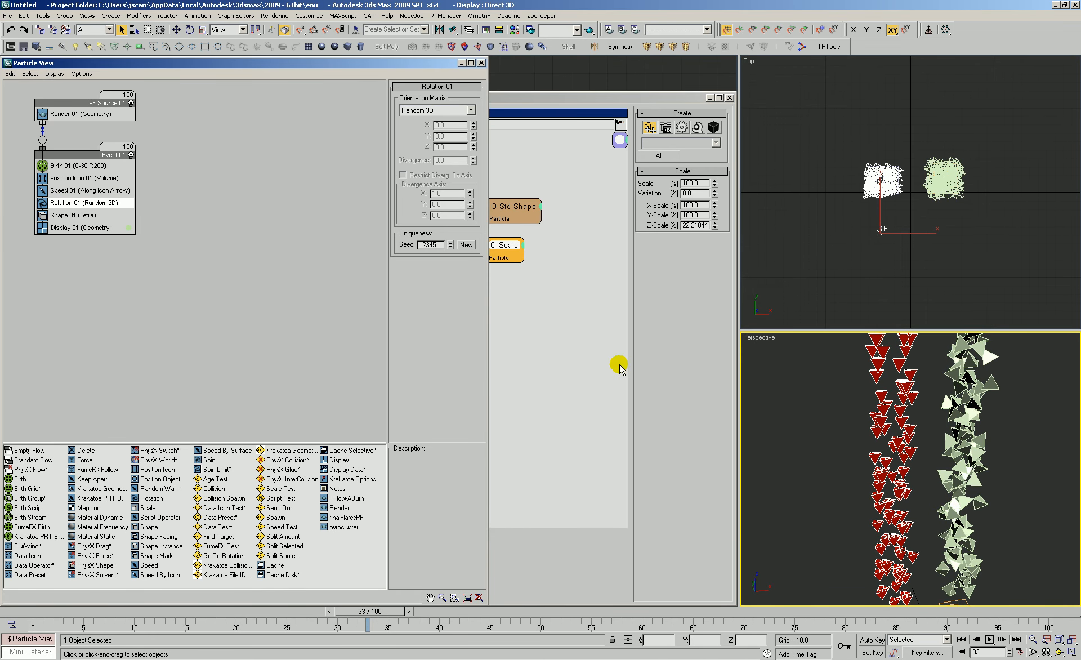
drag(49, 611, 306, 622)
click(574, 314)
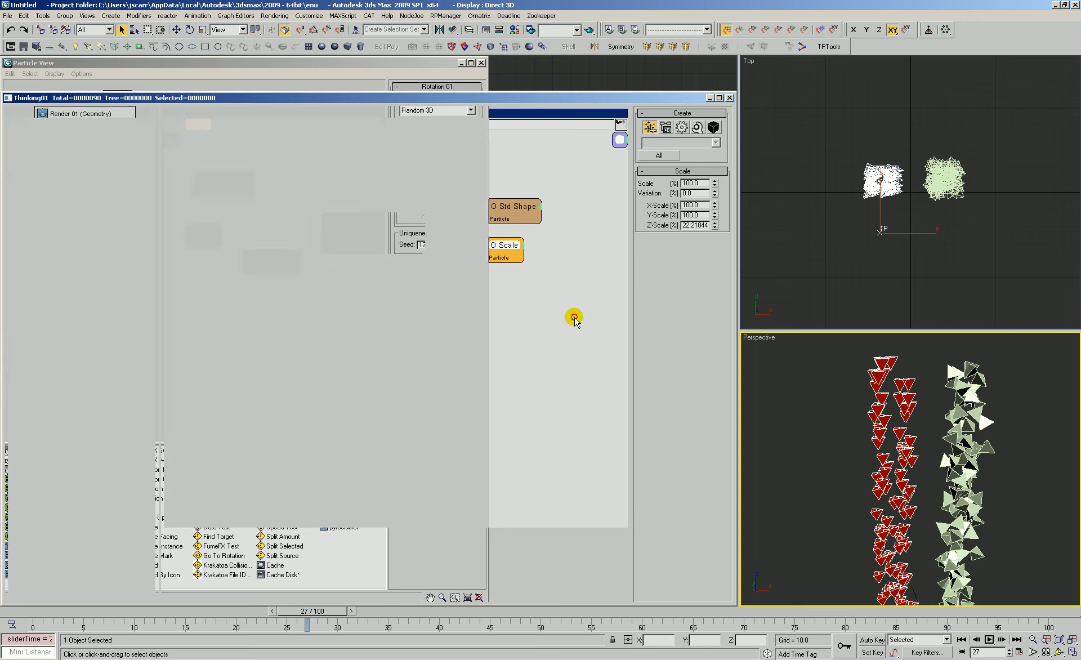
Step: Add an Alignment operator above Std Shape, wire it to Position Born's particle output, and collapse its unused ports
right_click(492, 163)
mouse_move(476, 181)
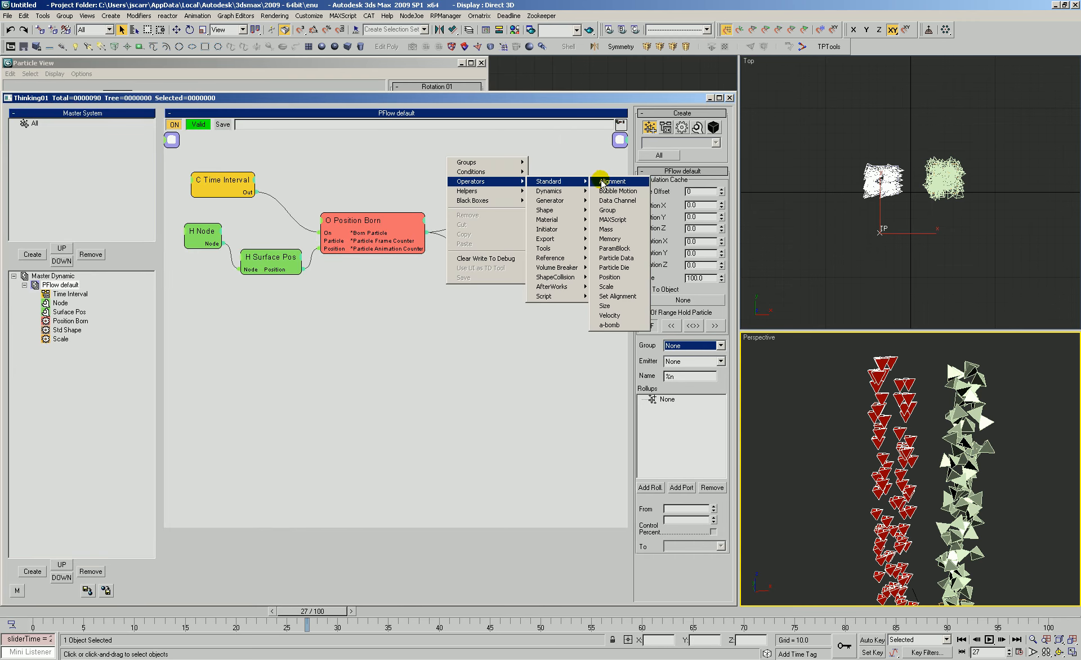
click(614, 181)
drag(524, 225, 426, 230)
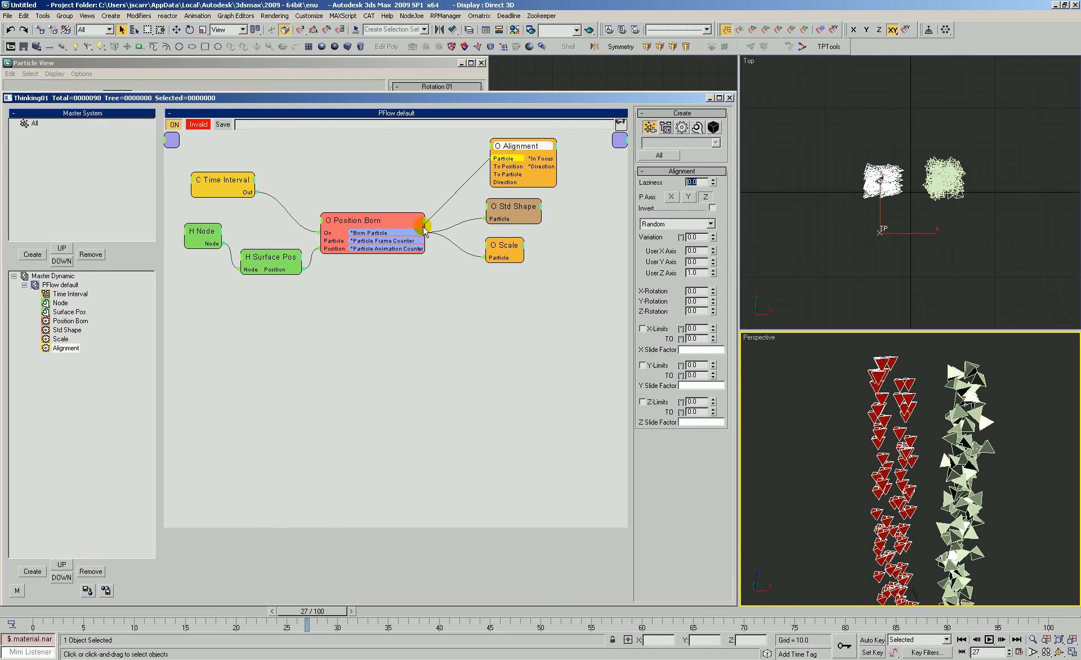
drag(514, 146, 504, 151)
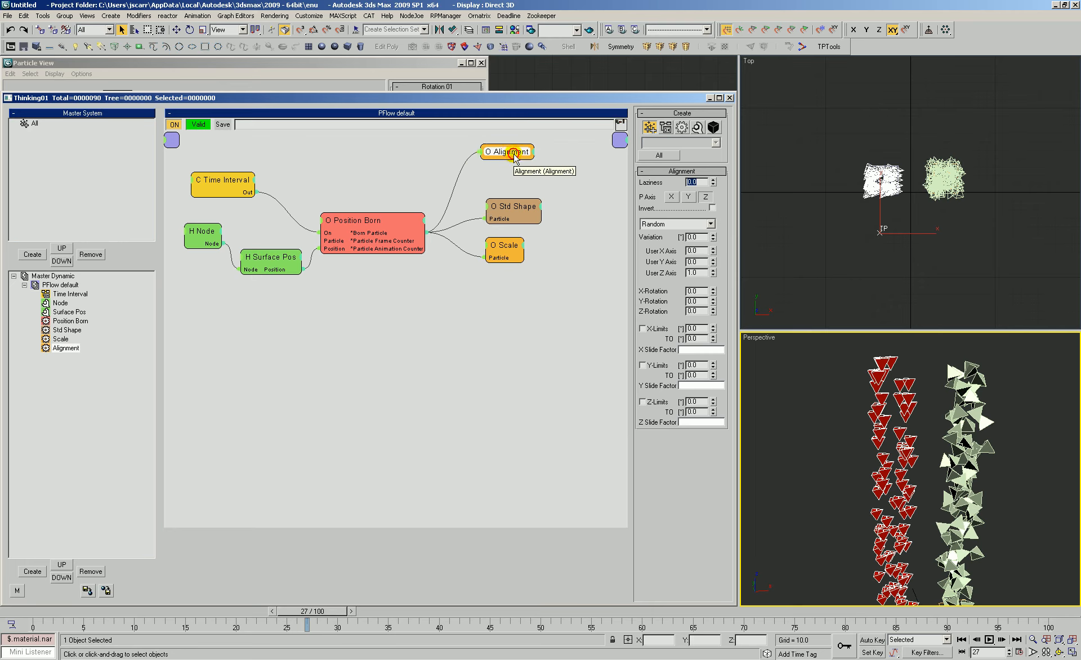
Step: Scrub the timeline to frame 37 and compare the randomly rotated TP tetras with the PFlow particles from several angles
drag(17, 618, 303, 621)
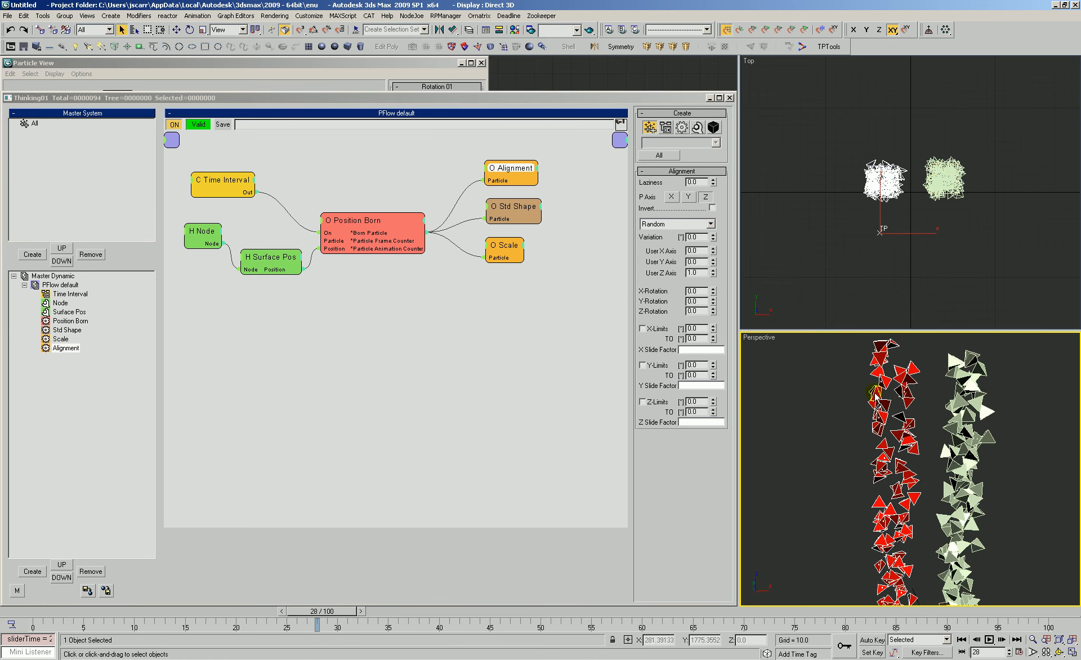
key(alt+z)
drag(908, 403, 907, 443)
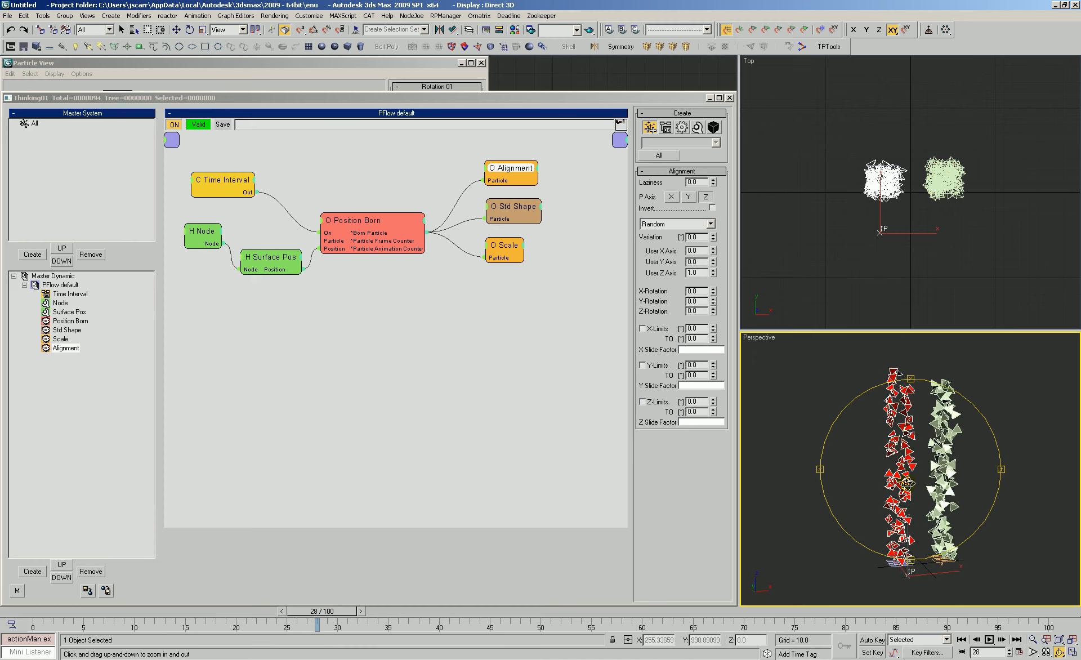
mouse_move(335, 615)
mouse_down()
mouse_move(410, 614)
mouse_move(126, 613)
mouse_move(329, 613)
mouse_move(317, 615)
mouse_up()
alt+middle_drag(907, 496, 910, 502)
alt+middle_drag(933, 403, 901, 501)
drag(56, 611, 408, 611)
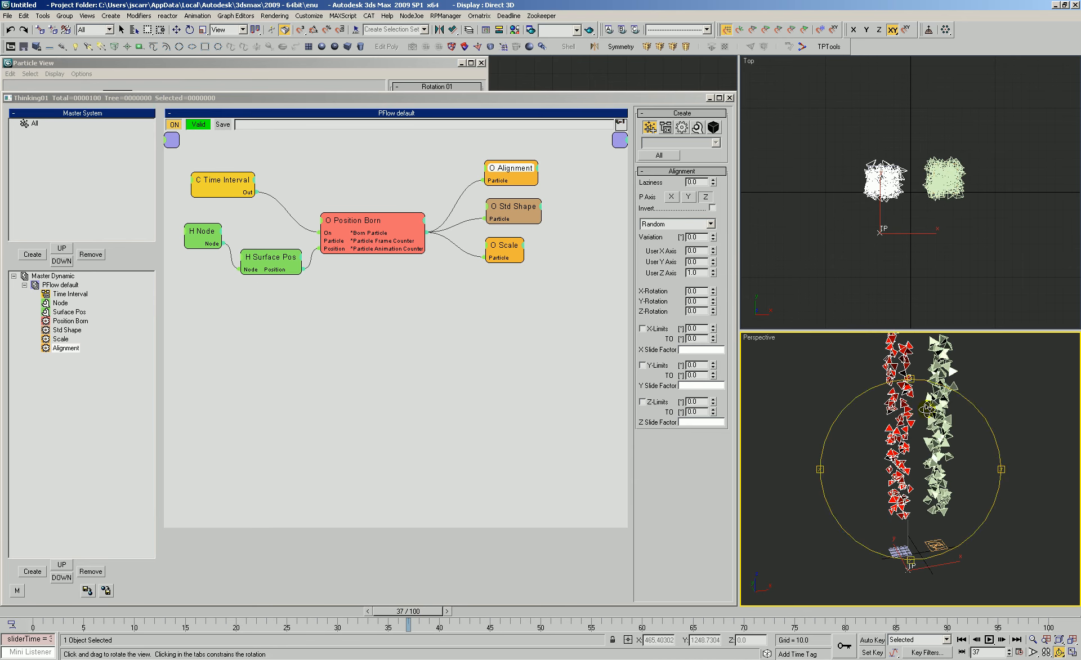
middle_drag(934, 419, 933, 448)
scroll(933, 447, down, 2)
click(361, 73)
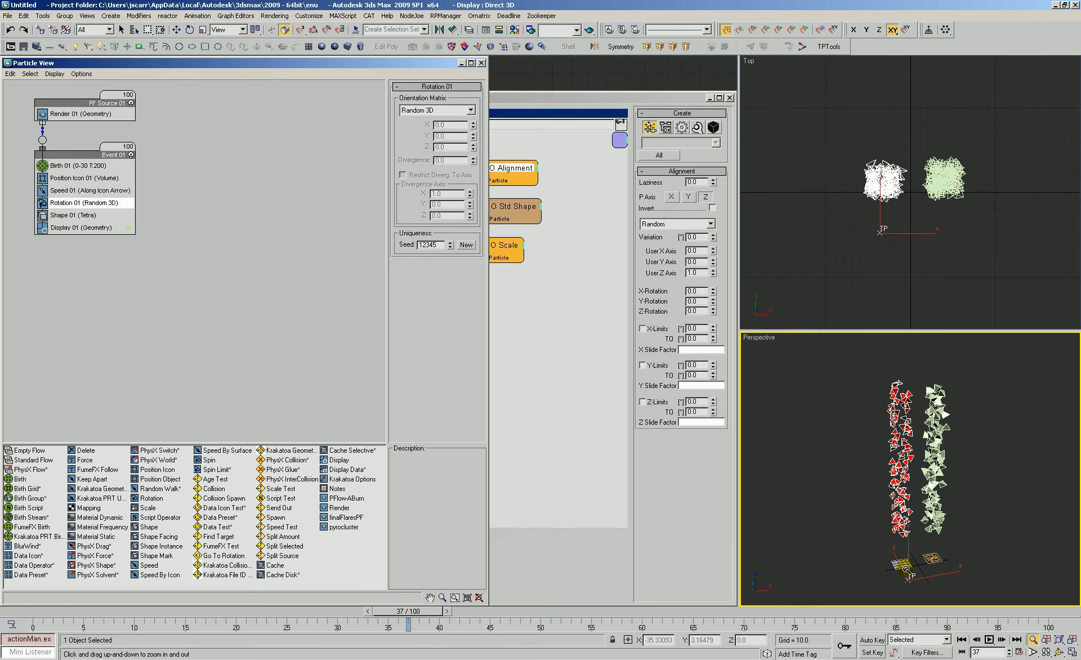
click(677, 479)
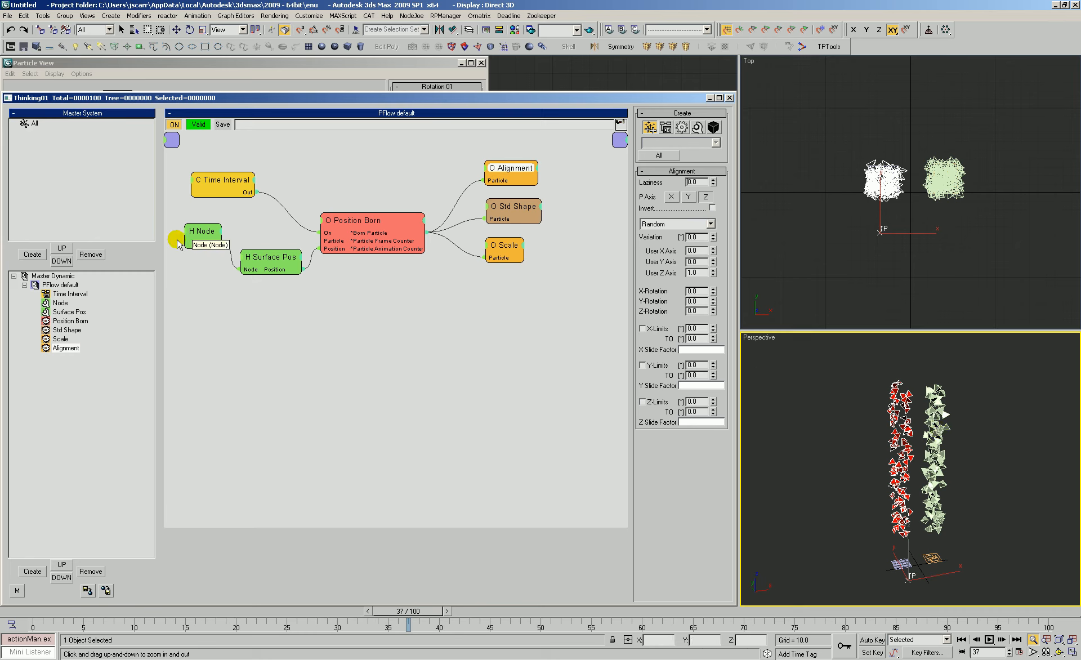
Step: Tidy the PFlow default graph by rearranging the Node, Surface Pos and Time Interval nodes closer to Position Born
drag(217, 219, 210, 223)
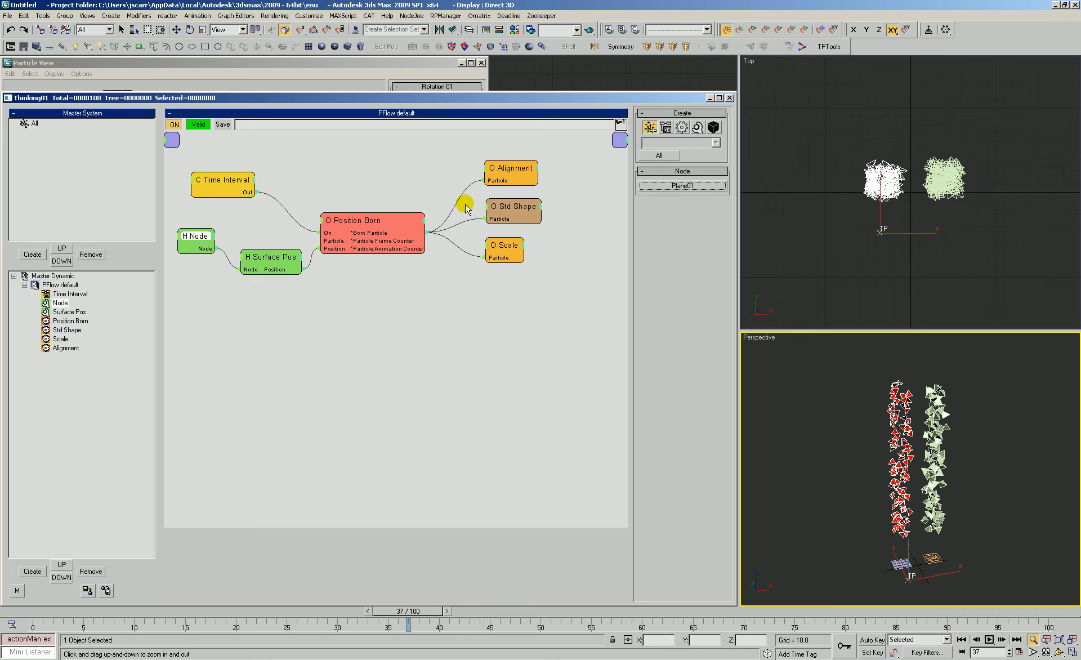
drag(271, 260, 272, 252)
drag(202, 243, 209, 236)
drag(217, 175, 258, 169)
drag(203, 226, 204, 228)
Step: Save the PFlow default dynamic set as PFlow default.thi in the Tutorials black box folder, using existing particle groups after loading
click(64, 286)
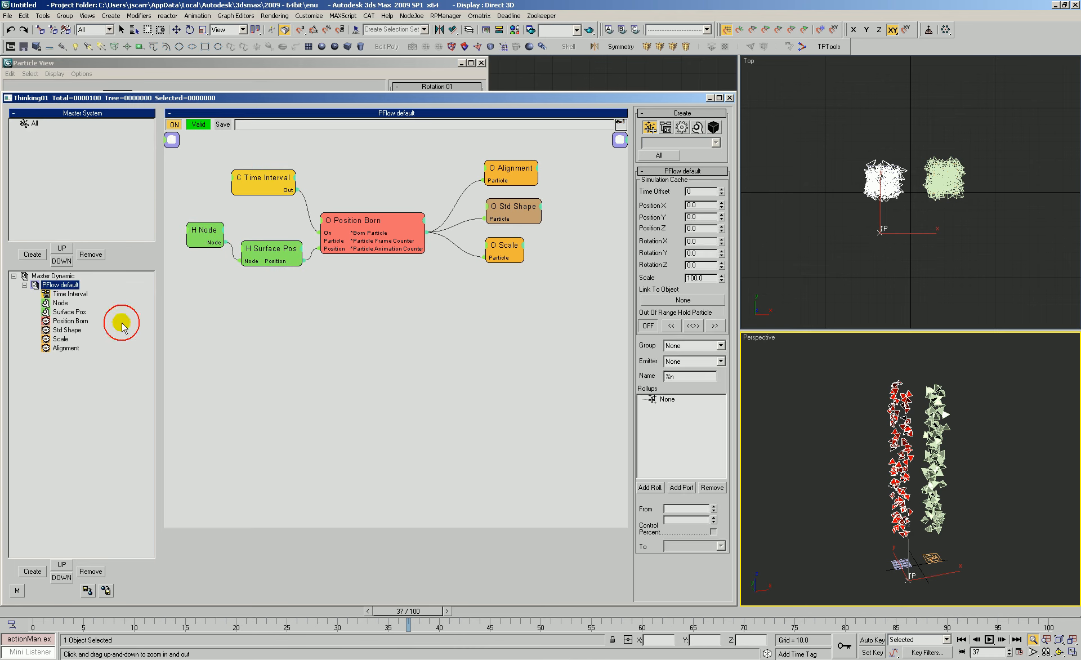
click(106, 590)
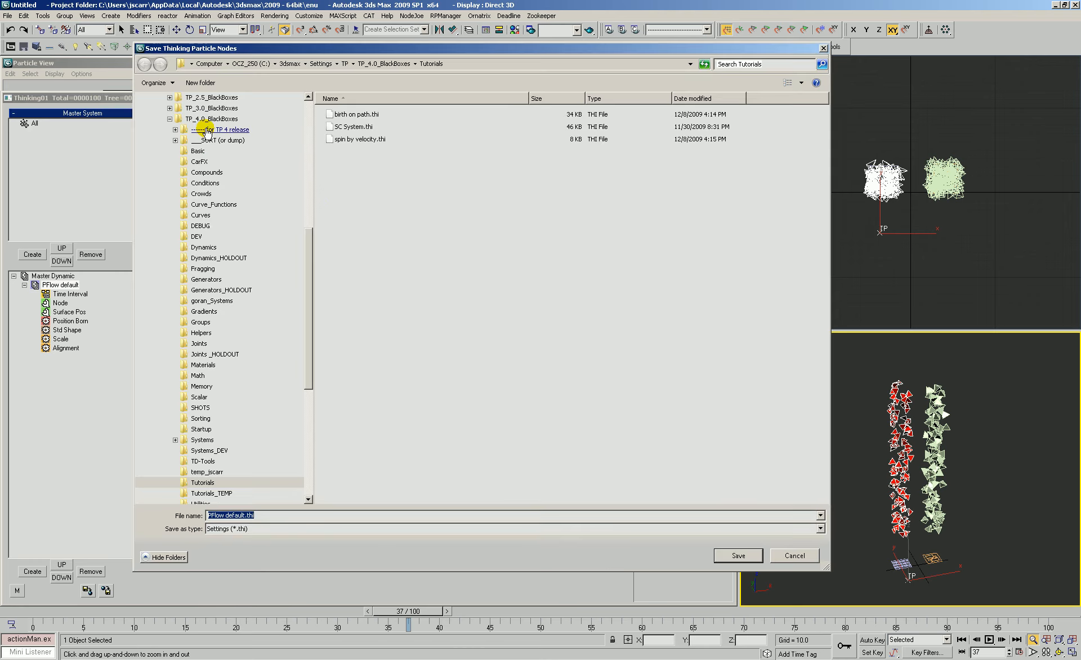
scroll(309, 293, down, 4)
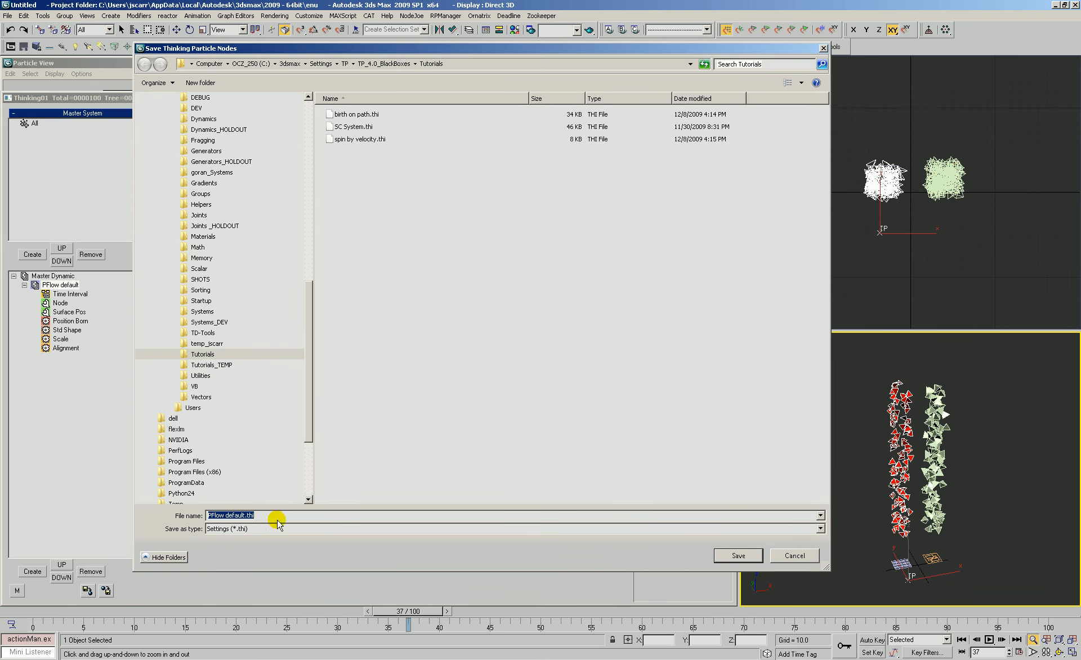
click(211, 364)
click(202, 354)
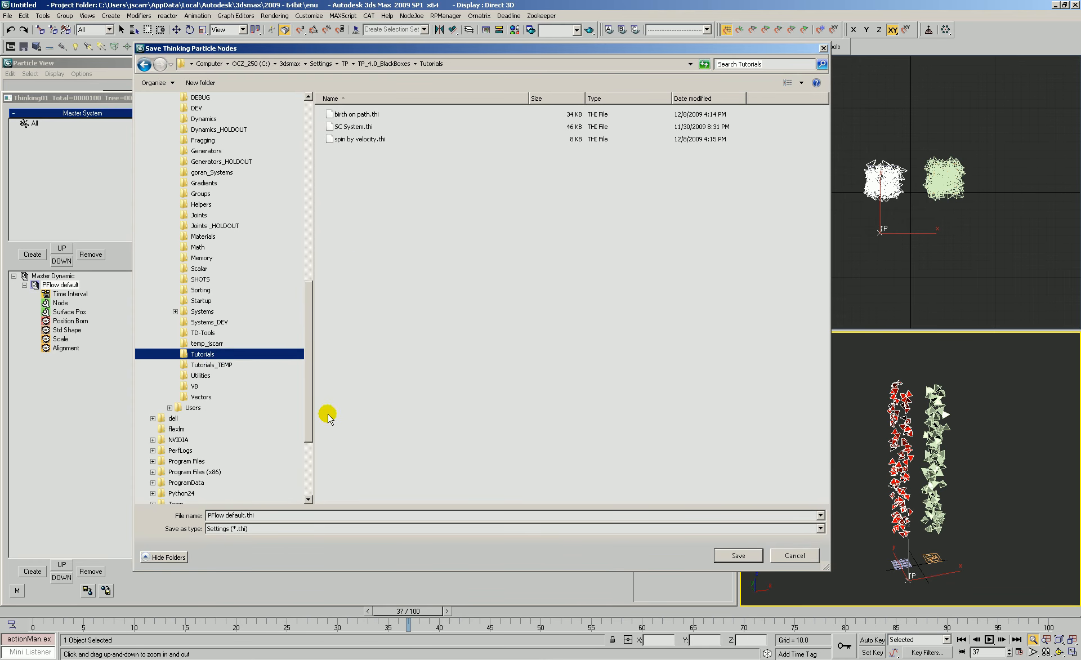
click(727, 556)
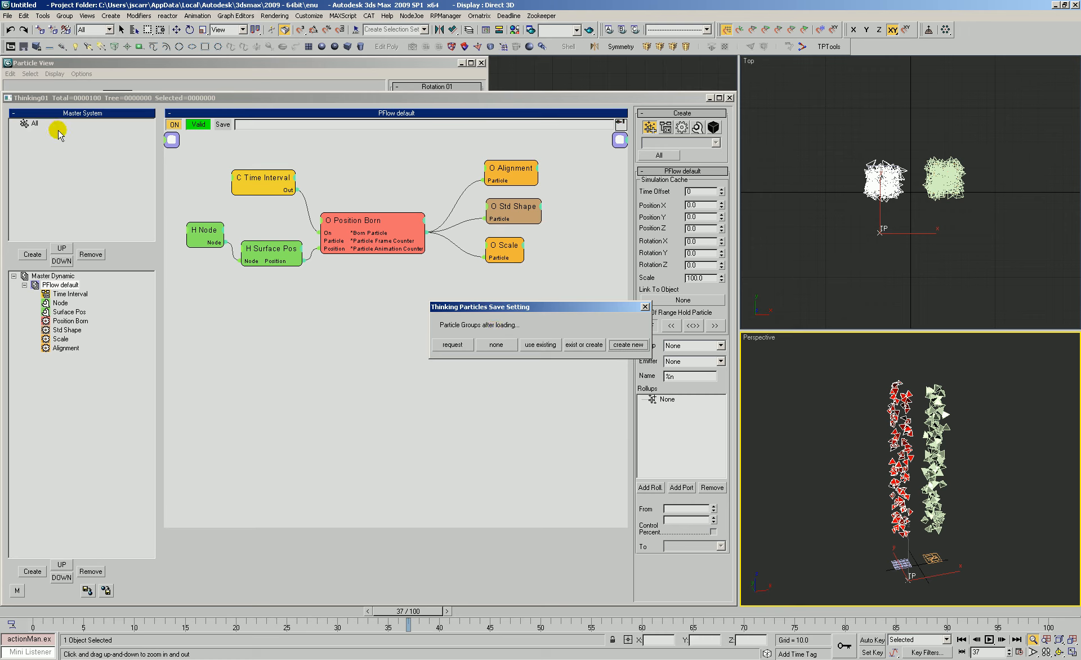
click(539, 342)
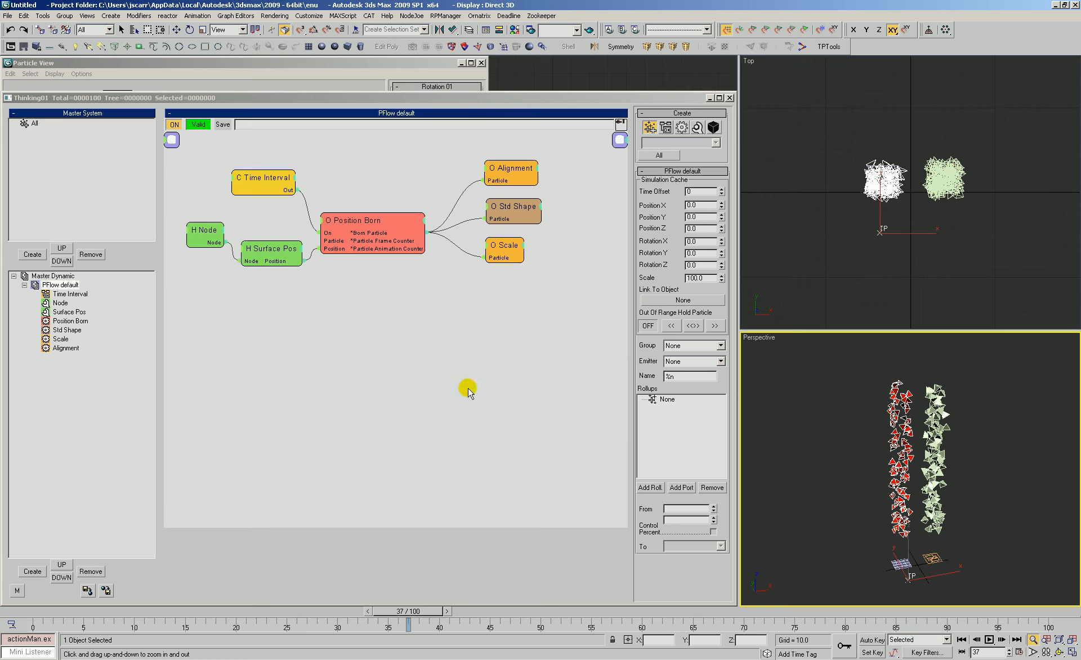
Step: Close the Thinking Particles editor and delete the existing TP system and its emitter plane in the Top view
drag(21, 619, 378, 613)
click(489, 244)
click(729, 98)
click(881, 224)
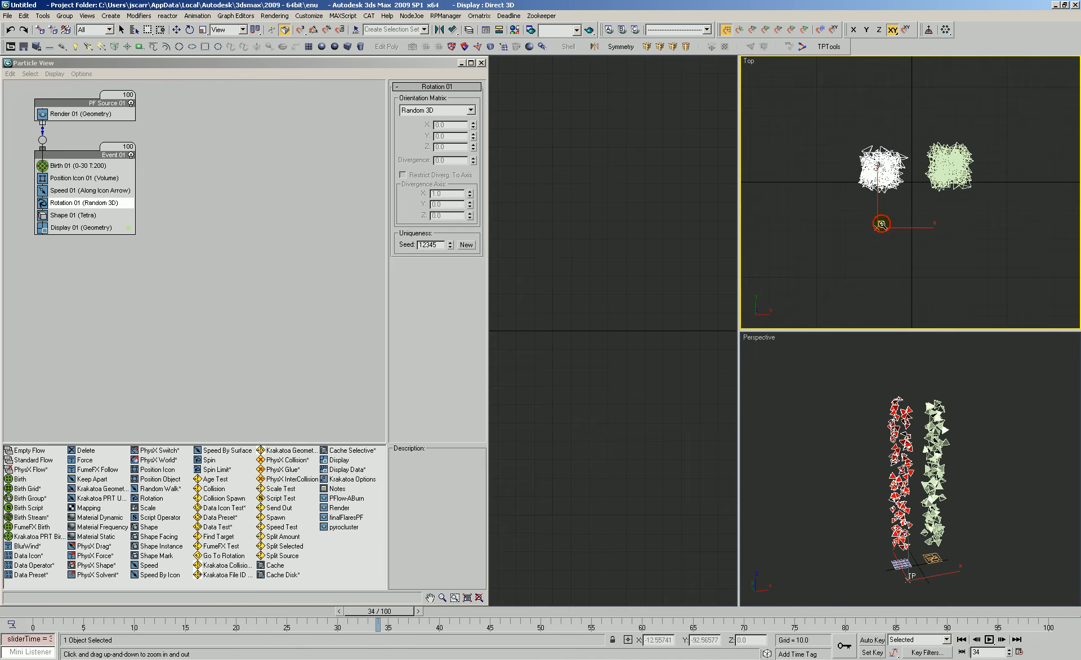
key(Delete)
key(alt+z)
drag(880, 233, 882, 242)
middle_drag(857, 120, 875, 157)
right_click(896, 218)
click(897, 205)
key(Delete)
Step: Create a new Thinking Particles system and draw a square plane beside the PFlow particles in the Top view
click(828, 46)
click(728, 63)
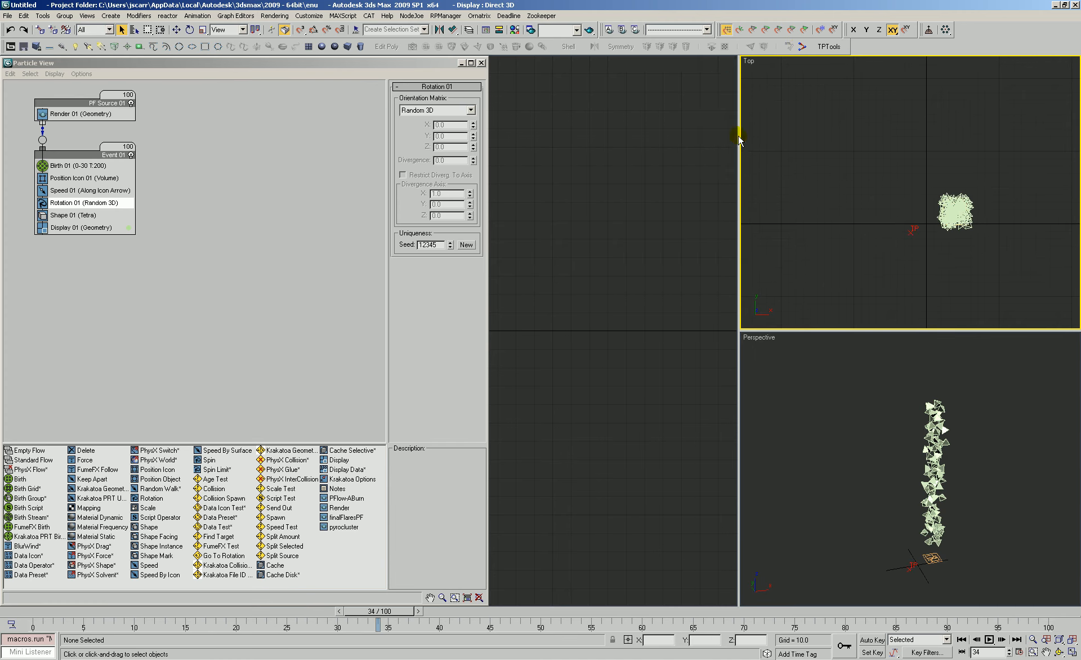
click(310, 47)
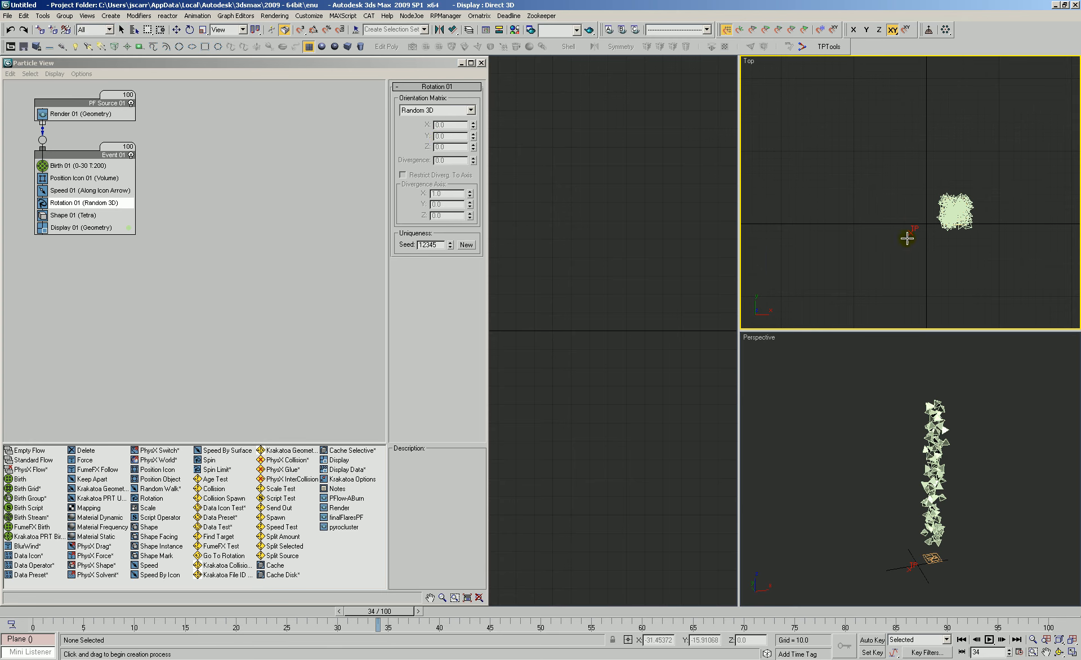
drag(891, 194, 916, 224)
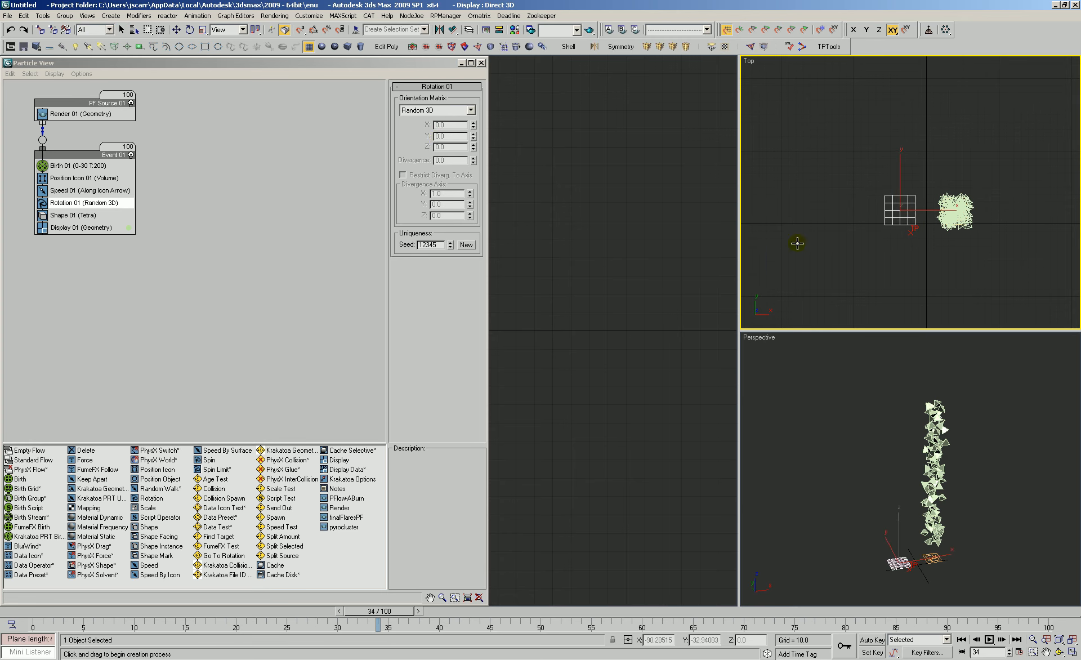
Step: Create a Dynamic Set under Master Dynamic, enlarge its graph area and load the PFlow default black box from Tutorials
click(28, 570)
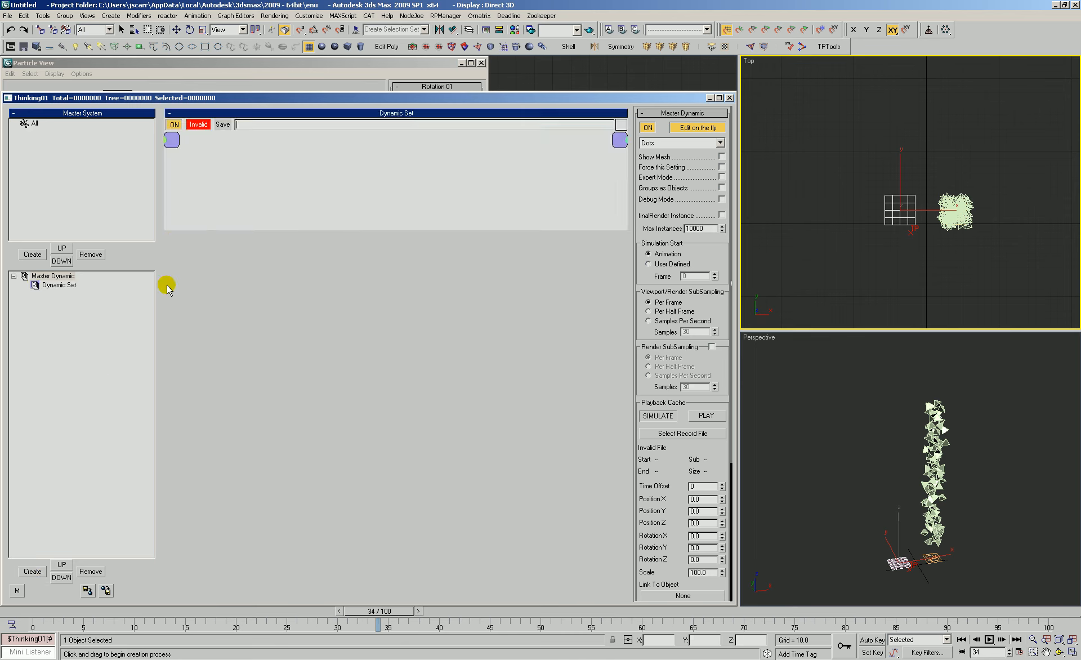
drag(204, 231, 226, 461)
right_click(200, 185)
mouse_move(271, 227)
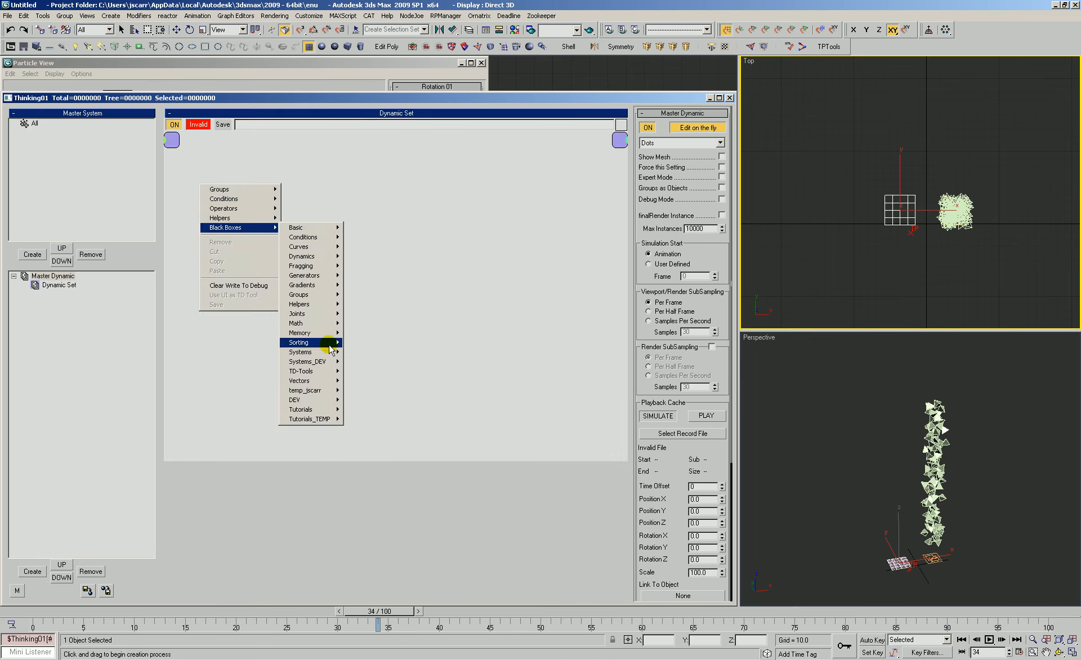
mouse_move(316, 353)
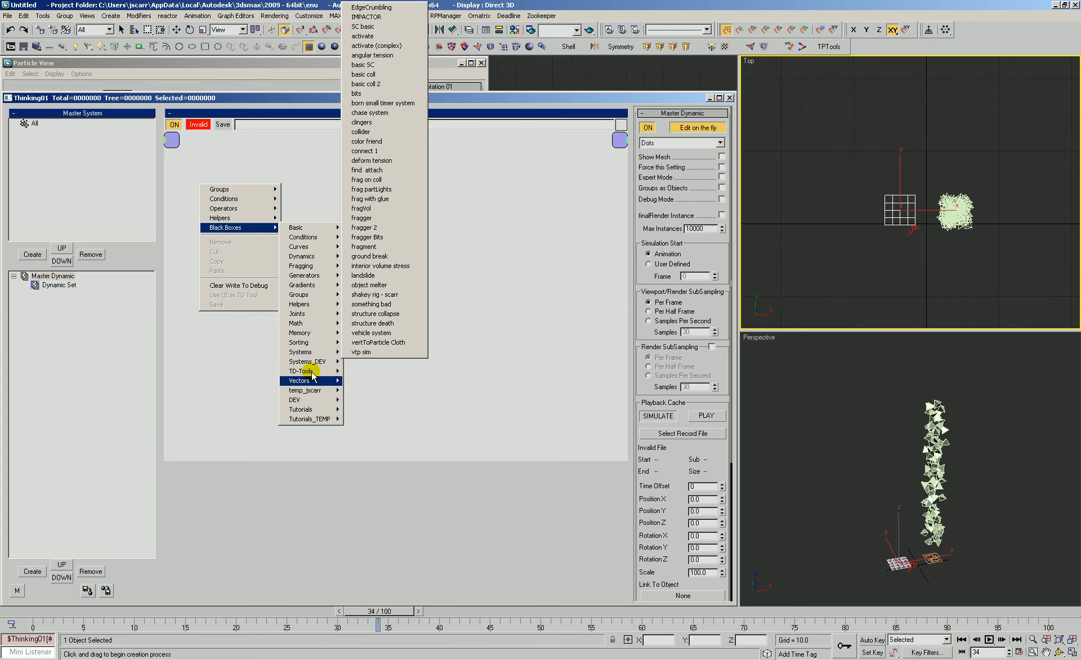
mouse_move(318, 409)
click(358, 410)
Step: Assign the new plane to the loaded Node helper and scrub the timeline to frame 37 to generate particles
click(69, 311)
click(683, 186)
click(901, 217)
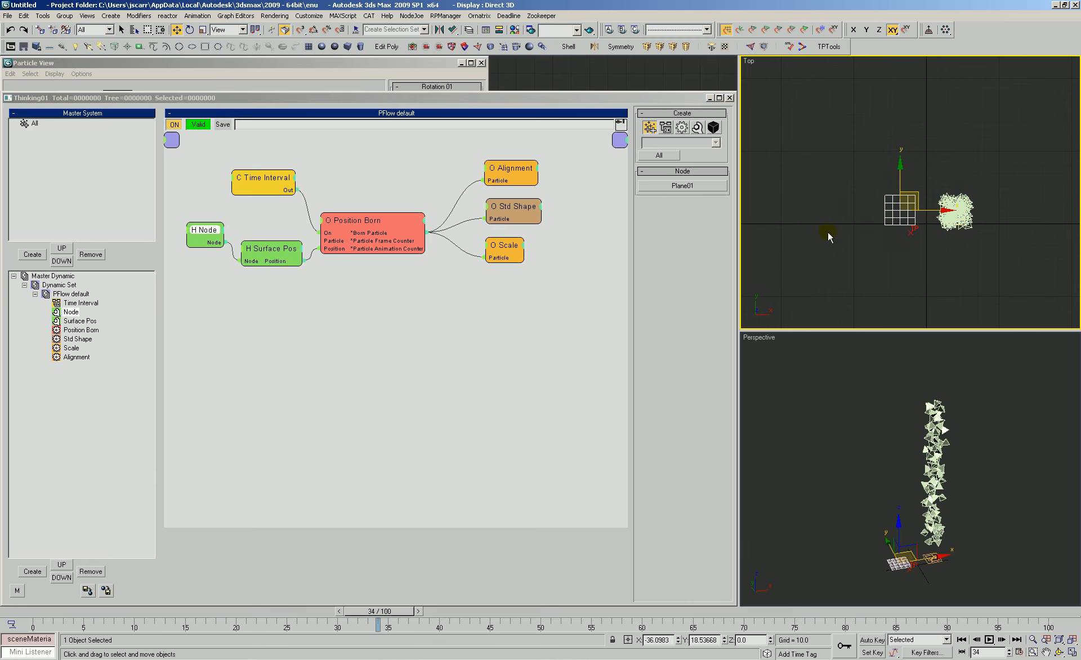
click(38, 612)
drag(37, 612, 408, 613)
key(w)
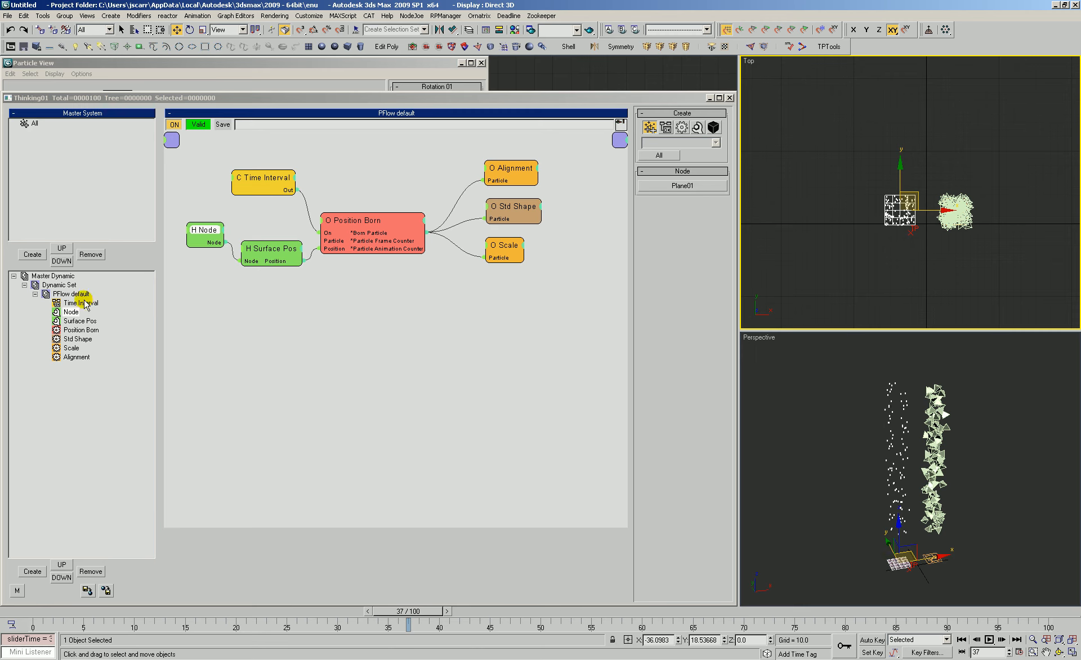
Step: In the Master Dynamic settings, disable Edit on the fly and enable Show Mesh and Force this Setting
click(58, 276)
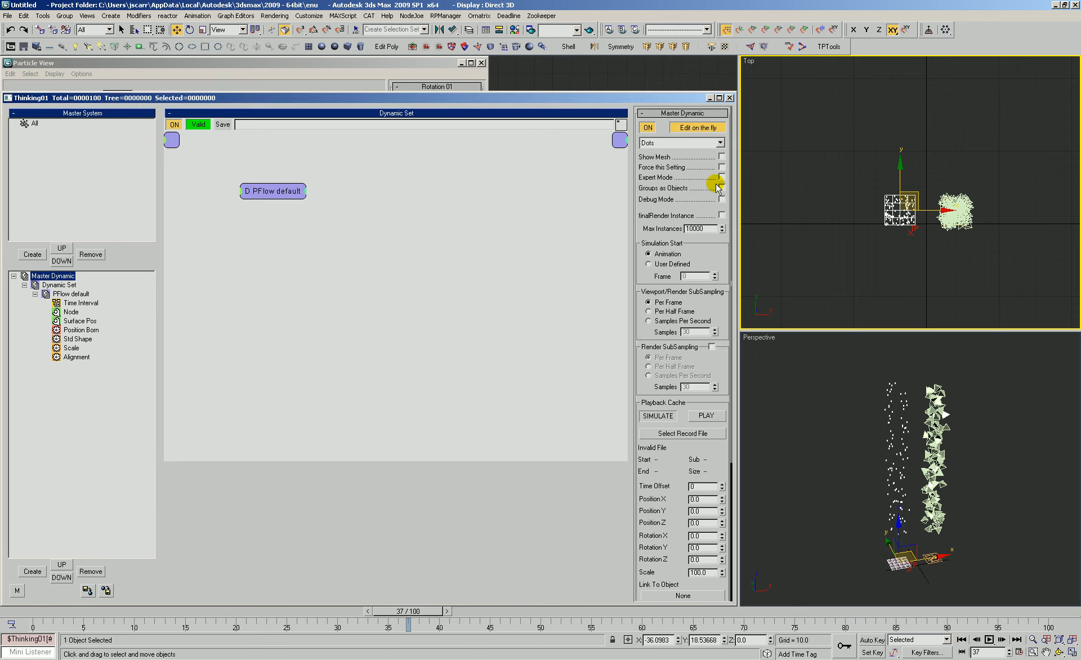
click(694, 134)
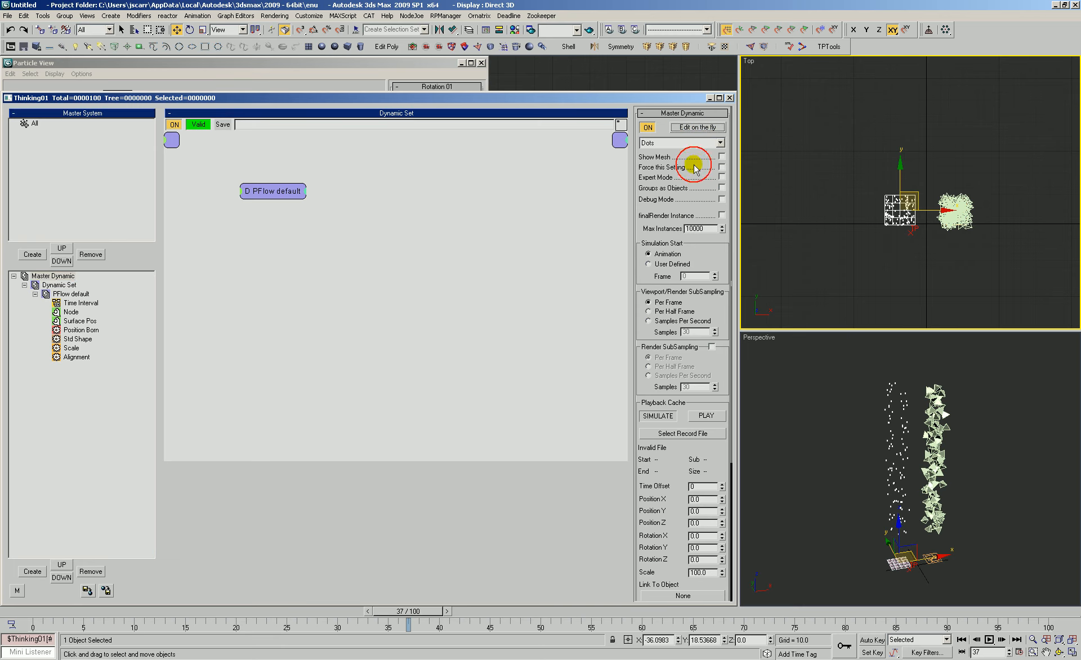
click(722, 157)
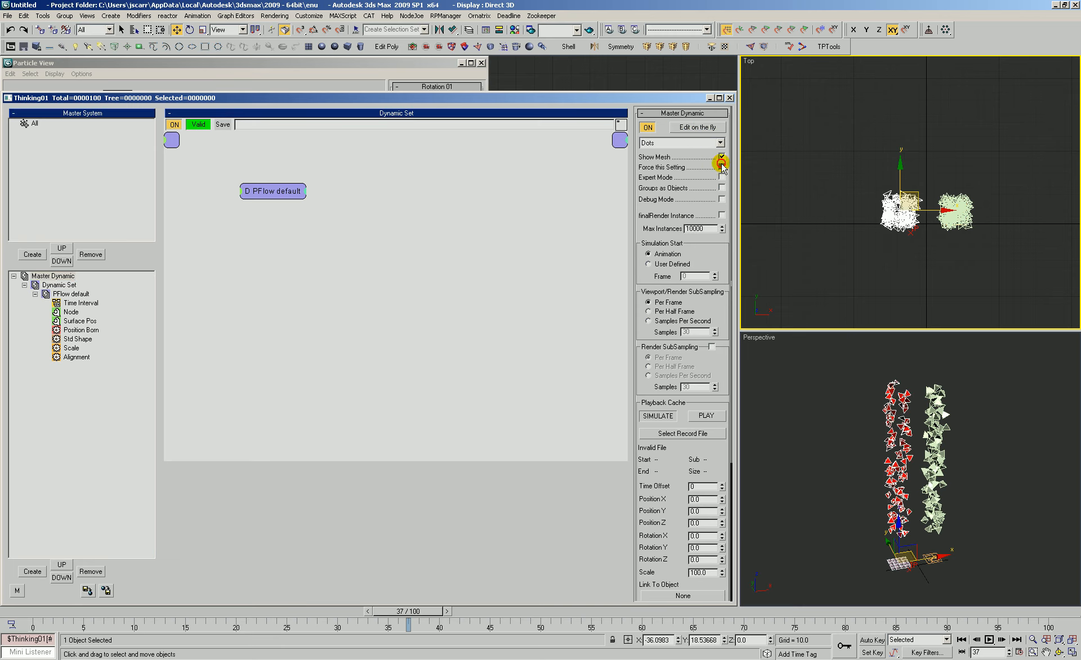
Step: Scrub to frame 38, compare the reloaded TP tetras with the PFlow particles, and review the PFlow default graph against Particle View
click(909, 440)
key(ctrl+r)
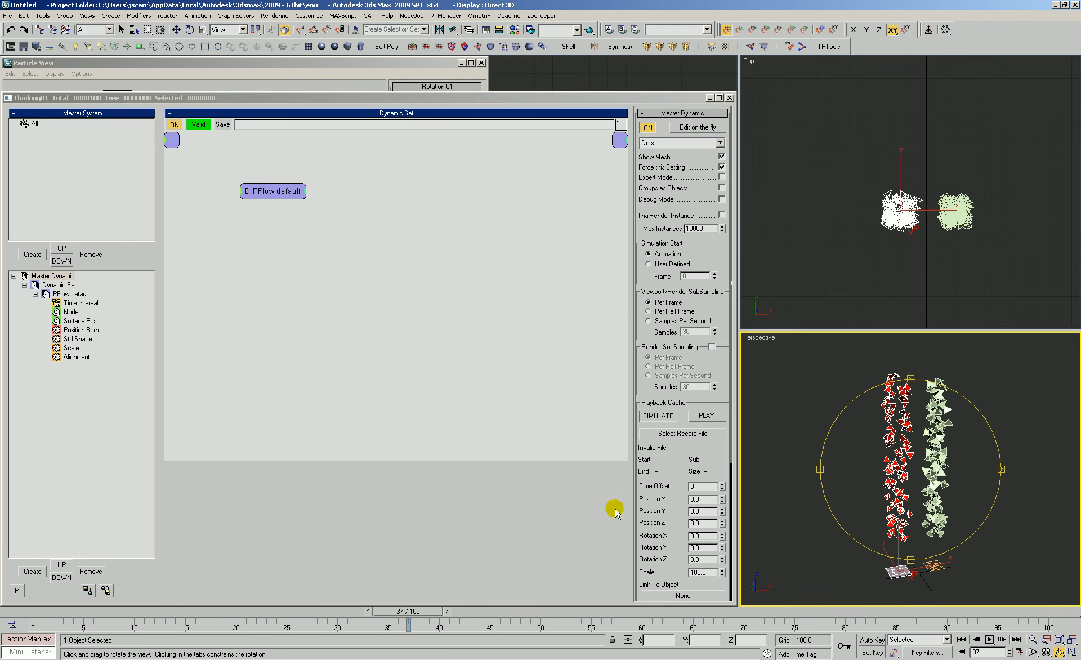
drag(32, 614, 417, 614)
key(alt+z)
drag(917, 476, 918, 468)
right_click(917, 468)
click(55, 295)
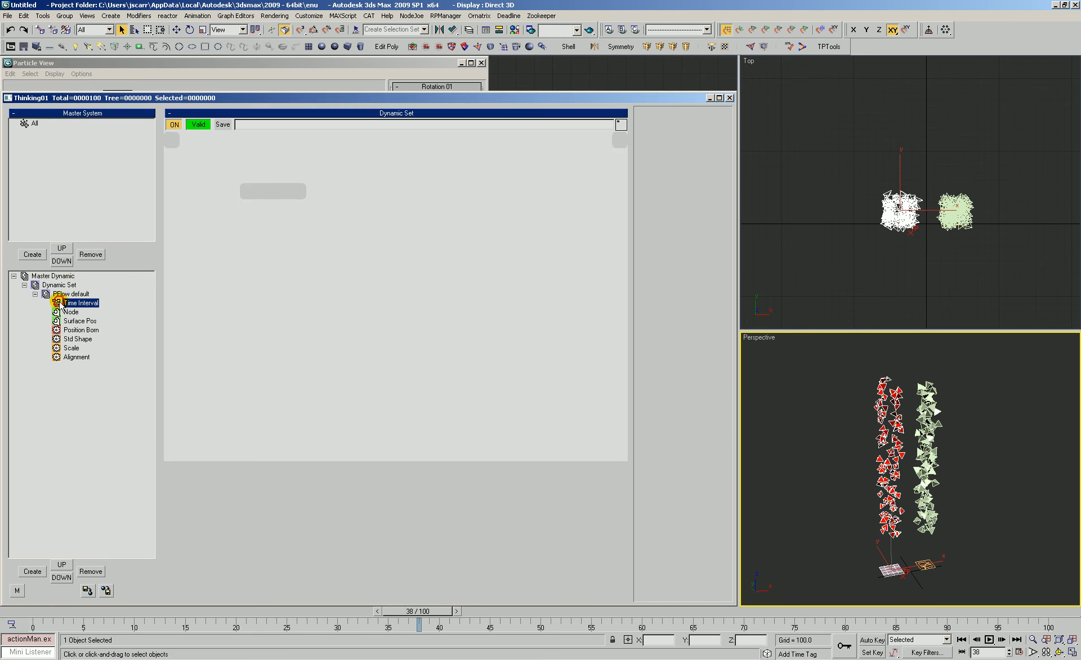
click(370, 65)
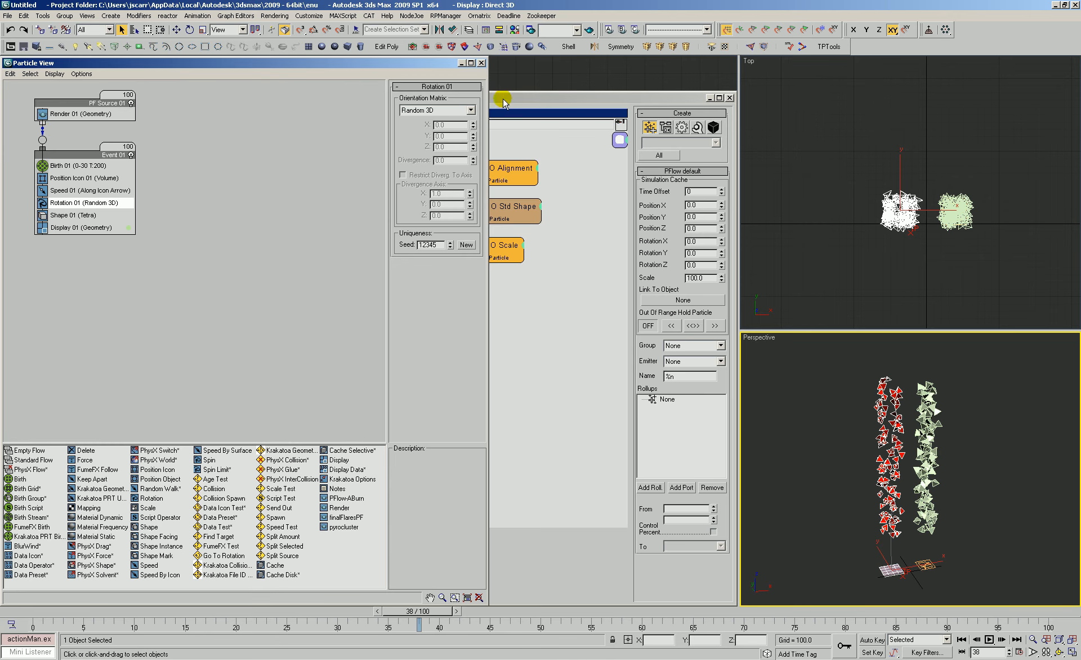
click(541, 99)
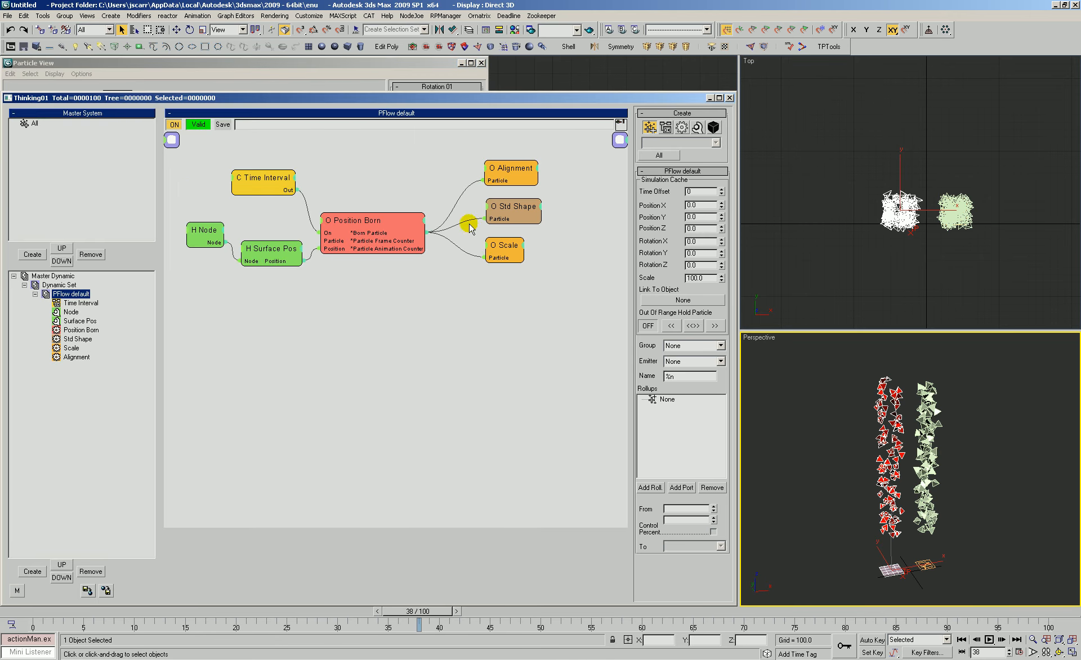